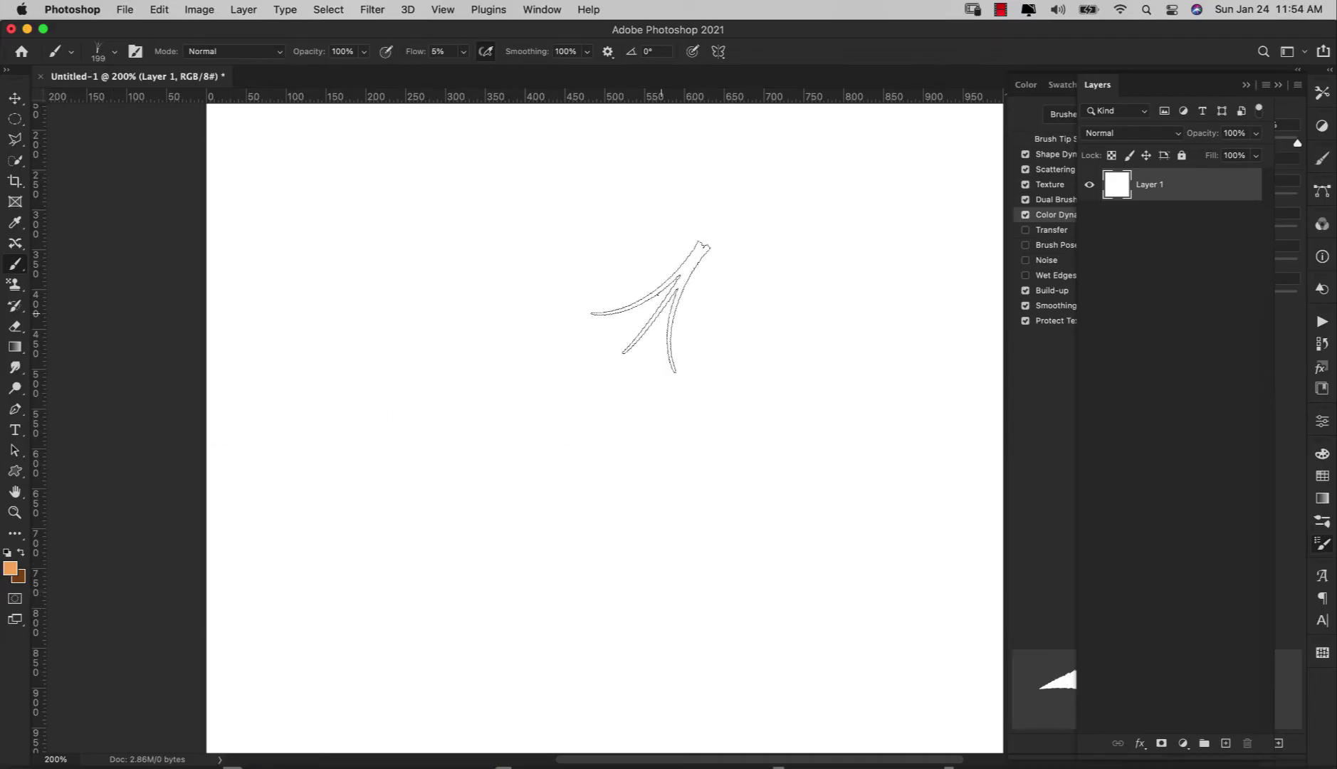
Step: Paint a thick, curved tail of layered orange-brown fur across the canvas with the 199 px fur brush at 5% flow
{"action": "mouse_move", "coordinate": [321, 227]}
{"action": "left_mouse_down"}
{"action": "mouse_move", "coordinate": [374, 225]}
{"action": "mouse_move", "coordinate": [453, 355]}
{"action": "mouse_move", "coordinate": [475, 557]}
{"action": "mouse_move", "coordinate": [674, 557]}
{"action": "mouse_move", "coordinate": [598, 658]}
{"action": "left_mouse_up"}
{"action": "mouse_move", "coordinate": [462, 206]}
{"action": "left_mouse_down"}
{"action": "mouse_move", "coordinate": [501, 367]}
{"action": "mouse_move", "coordinate": [606, 626]}
{"action": "mouse_move", "coordinate": [631, 479]}
{"action": "mouse_move", "coordinate": [519, 468]}
{"action": "mouse_move", "coordinate": [352, 210]}
{"action": "left_mouse_up"}
{"action": "mouse_move", "coordinate": [634, 478]}
{"action": "left_mouse_down"}
{"action": "mouse_move", "coordinate": [737, 435]}
{"action": "mouse_move", "coordinate": [726, 545]}
{"action": "mouse_move", "coordinate": [596, 631]}
{"action": "mouse_move", "coordinate": [476, 370]}
{"action": "mouse_move", "coordinate": [455, 235]}
{"action": "left_mouse_up"}
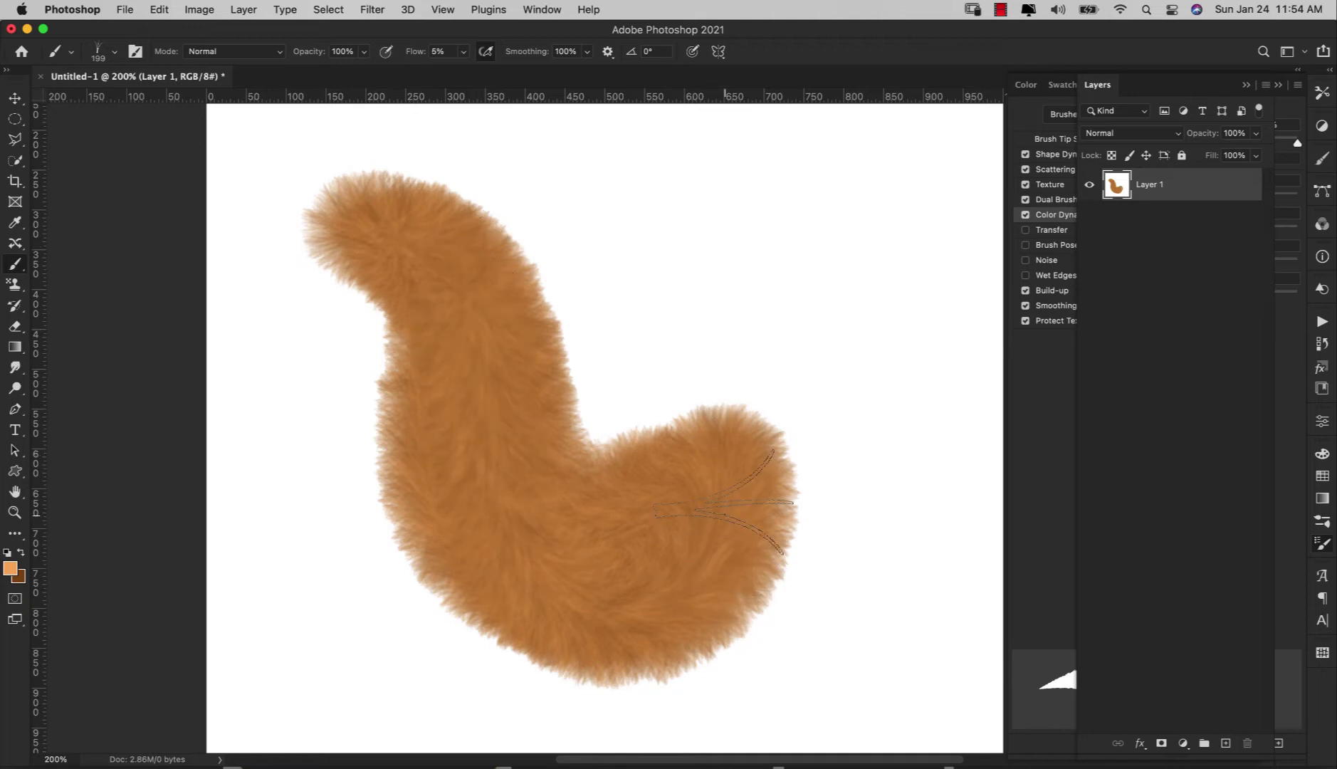
{"action": "mouse_move", "coordinate": [723, 501]}
{"action": "left_mouse_down"}
{"action": "mouse_move", "coordinate": [626, 587]}
{"action": "mouse_move", "coordinate": [520, 520]}
{"action": "mouse_move", "coordinate": [471, 256]}
{"action": "left_mouse_up"}
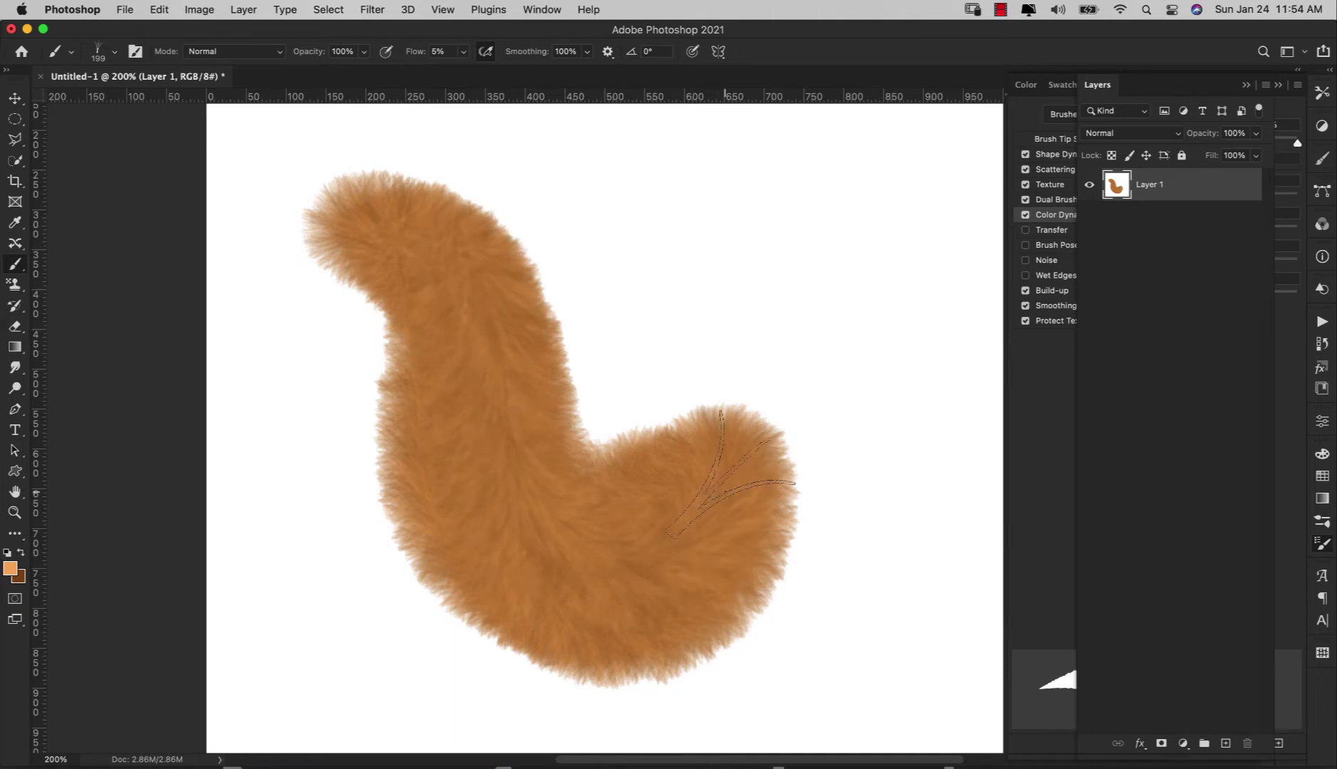
{"action": "mouse_move", "coordinate": [722, 491]}
{"action": "left_mouse_down"}
{"action": "mouse_move", "coordinate": [621, 581]}
{"action": "mouse_move", "coordinate": [541, 530]}
{"action": "mouse_move", "coordinate": [480, 355]}
{"action": "mouse_move", "coordinate": [460, 245]}
{"action": "mouse_move", "coordinate": [373, 208]}
{"action": "left_mouse_up"}
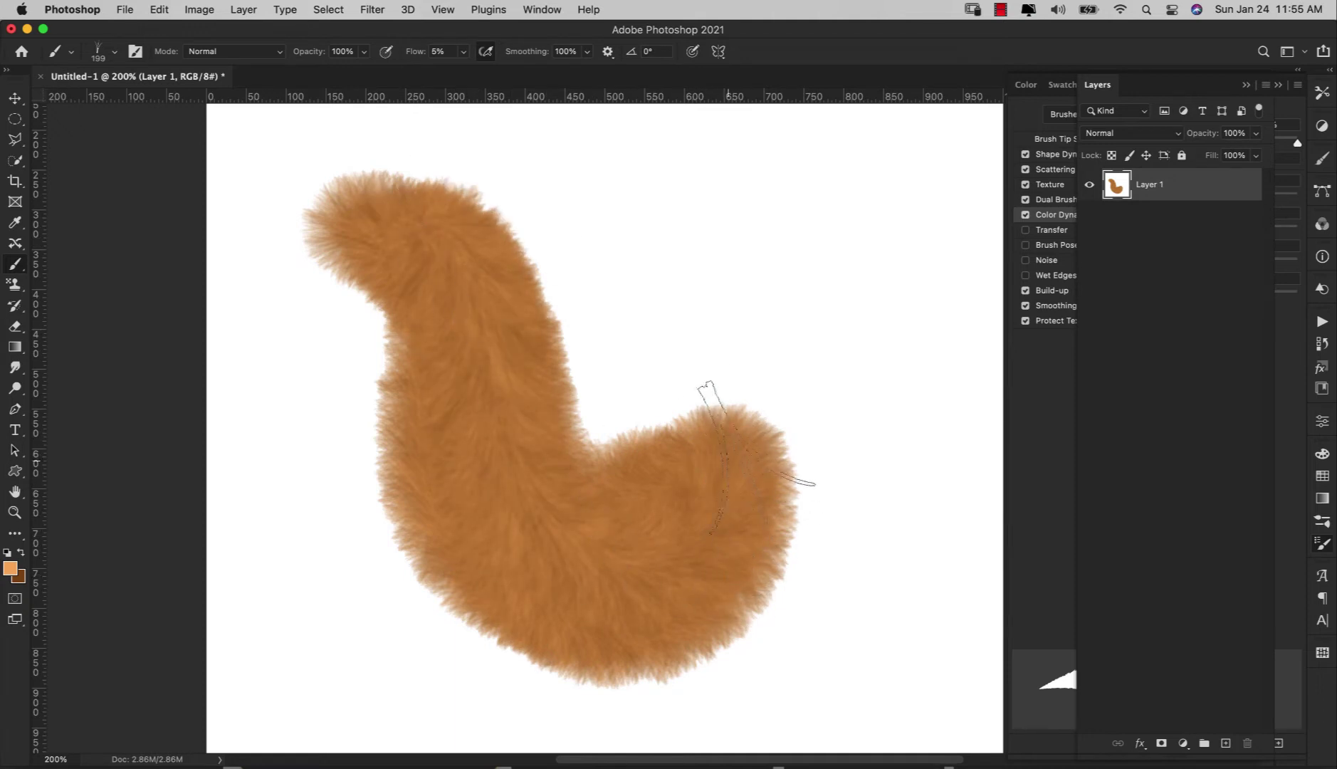
{"action": "mouse_move", "coordinate": [723, 455]}
{"action": "left_mouse_down"}
{"action": "mouse_move", "coordinate": [659, 575]}
{"action": "mouse_move", "coordinate": [549, 556]}
{"action": "mouse_move", "coordinate": [475, 380]}
{"action": "mouse_move", "coordinate": [455, 251]}
{"action": "left_mouse_up"}
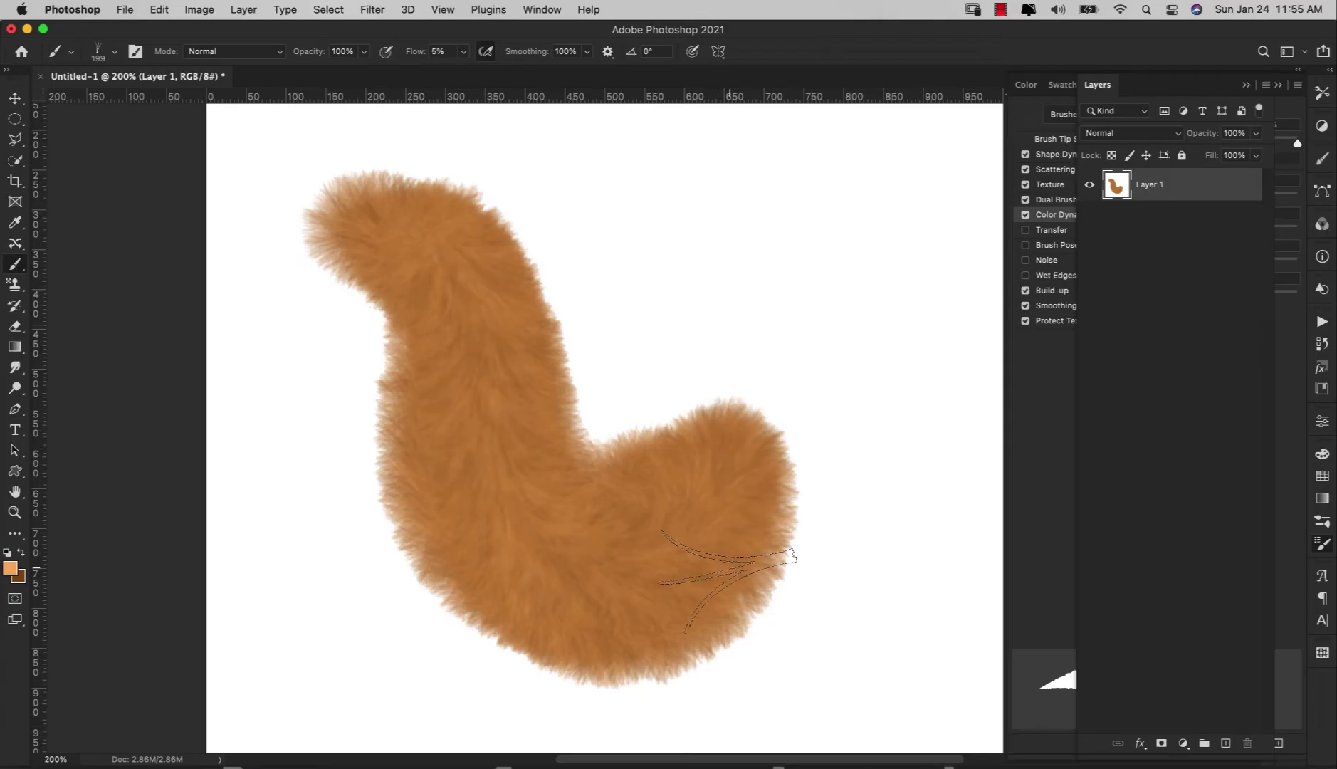
{"action": "mouse_move", "coordinate": [512, 470]}
{"action": "left_mouse_down"}
{"action": "mouse_move", "coordinate": [641, 549]}
{"action": "mouse_move", "coordinate": [740, 399]}
{"action": "mouse_move", "coordinate": [758, 475]}
{"action": "mouse_move", "coordinate": [582, 590]}
{"action": "mouse_move", "coordinate": [477, 275]}
{"action": "mouse_move", "coordinate": [490, 348]}
{"action": "left_mouse_up"}
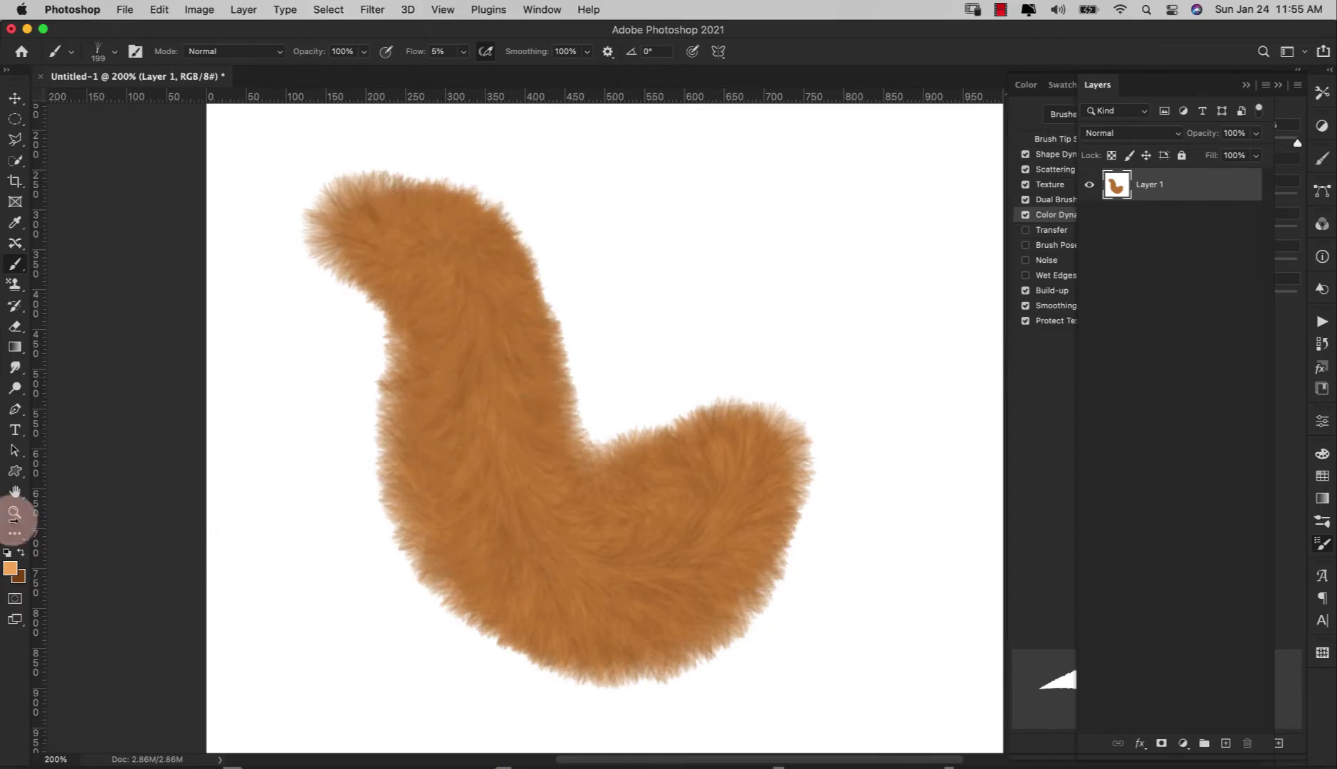
{"action": "left_click", "coordinate": [17, 578]}
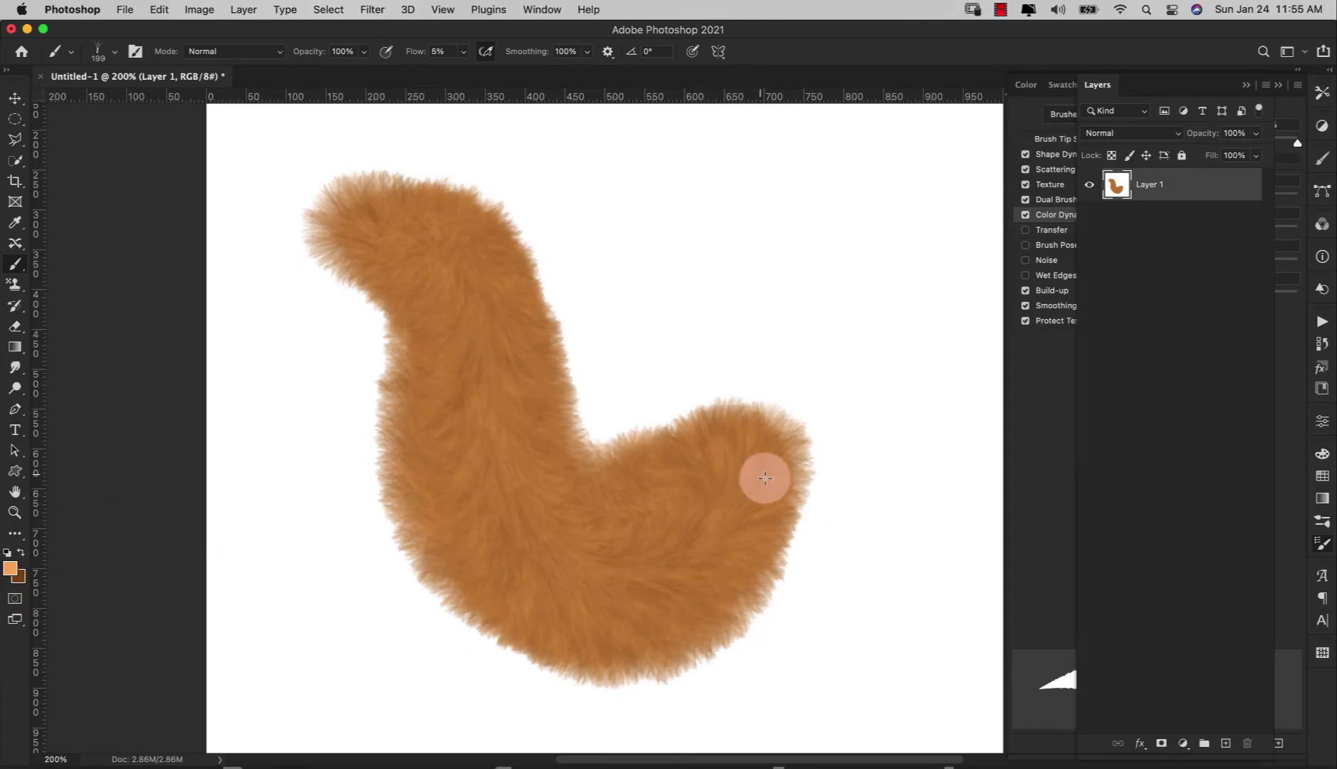
{"action": "mouse_move", "coordinate": [766, 474]}
{"action": "left_mouse_down"}
{"action": "mouse_move", "coordinate": [778, 531]}
{"action": "mouse_move", "coordinate": [731, 610]}
{"action": "mouse_move", "coordinate": [683, 649]}
{"action": "mouse_move", "coordinate": [742, 587]}
{"action": "mouse_move", "coordinate": [783, 505]}
{"action": "left_mouse_up"}
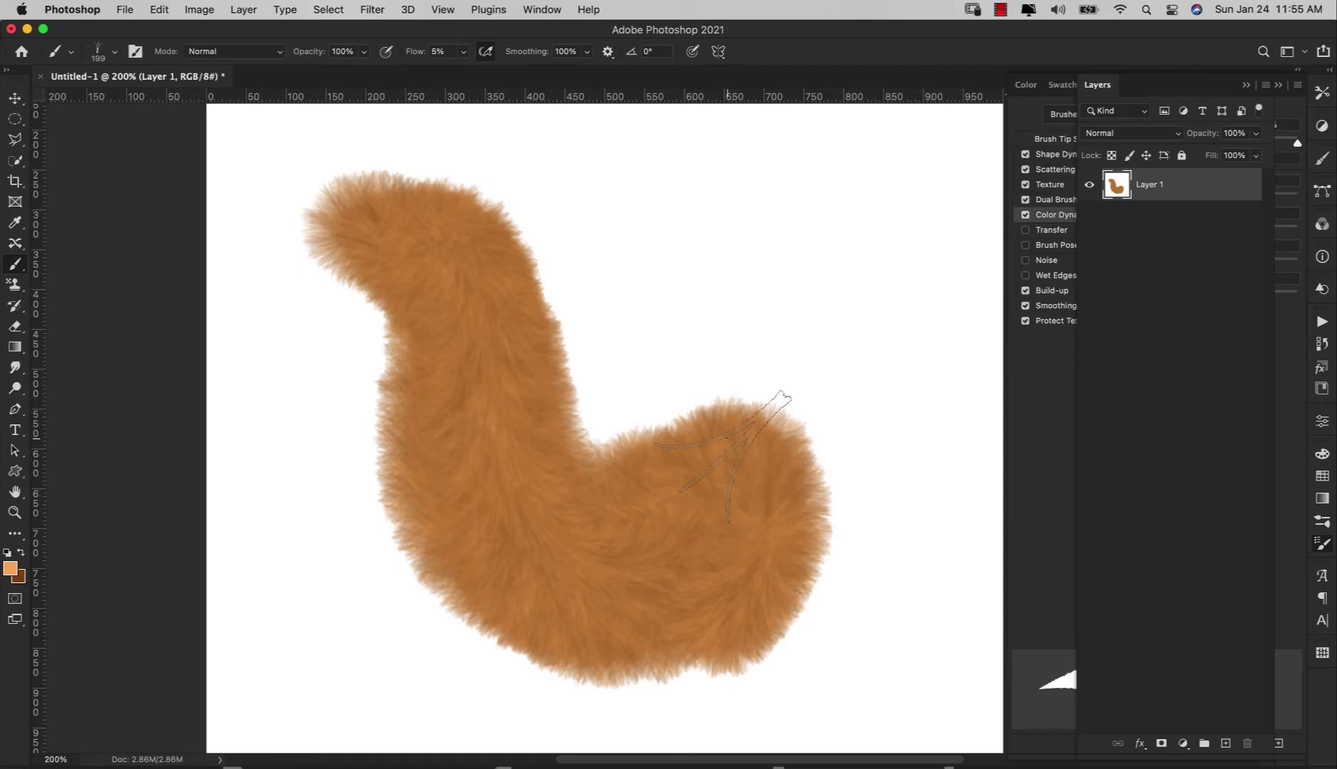
Step: Display the saved brush presets, including Fur Basic
{"action": "left_click", "coordinate": [1066, 173]}
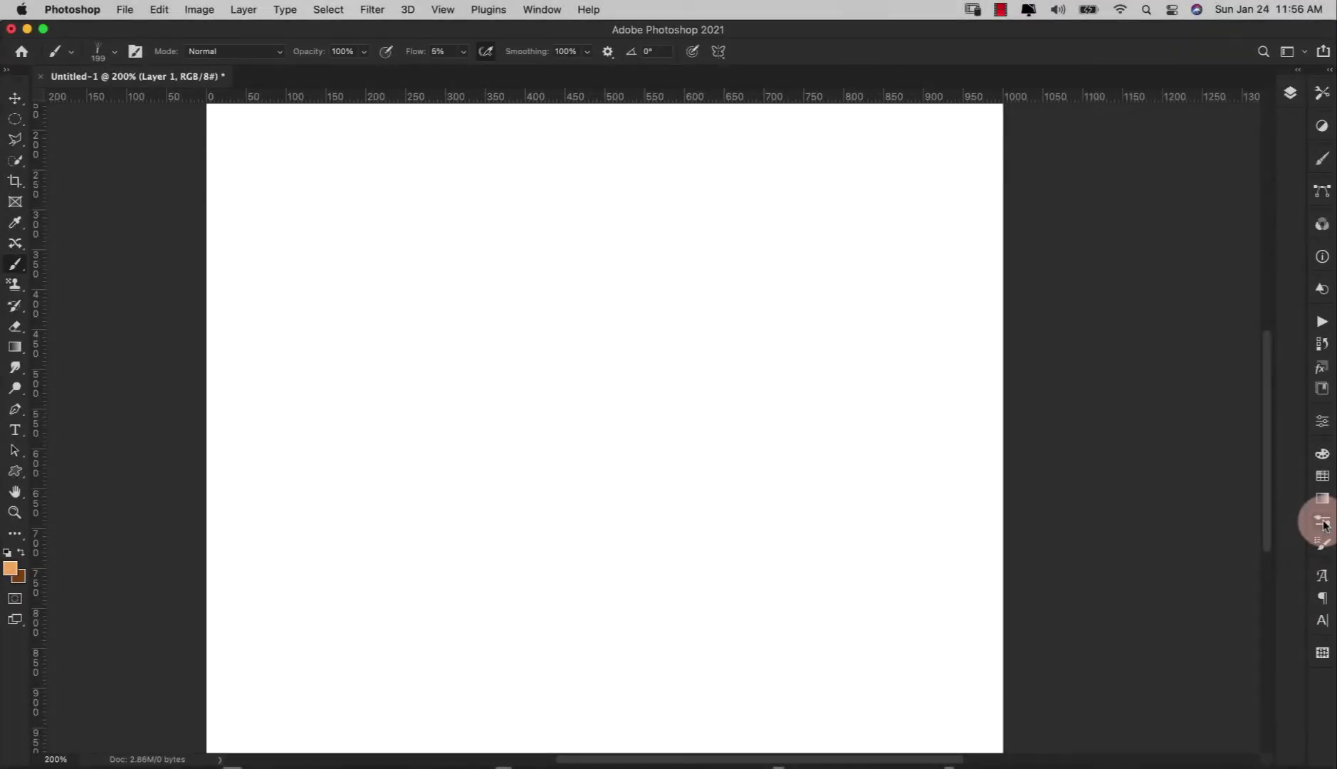
{"action": "left_click", "coordinate": [1318, 523]}
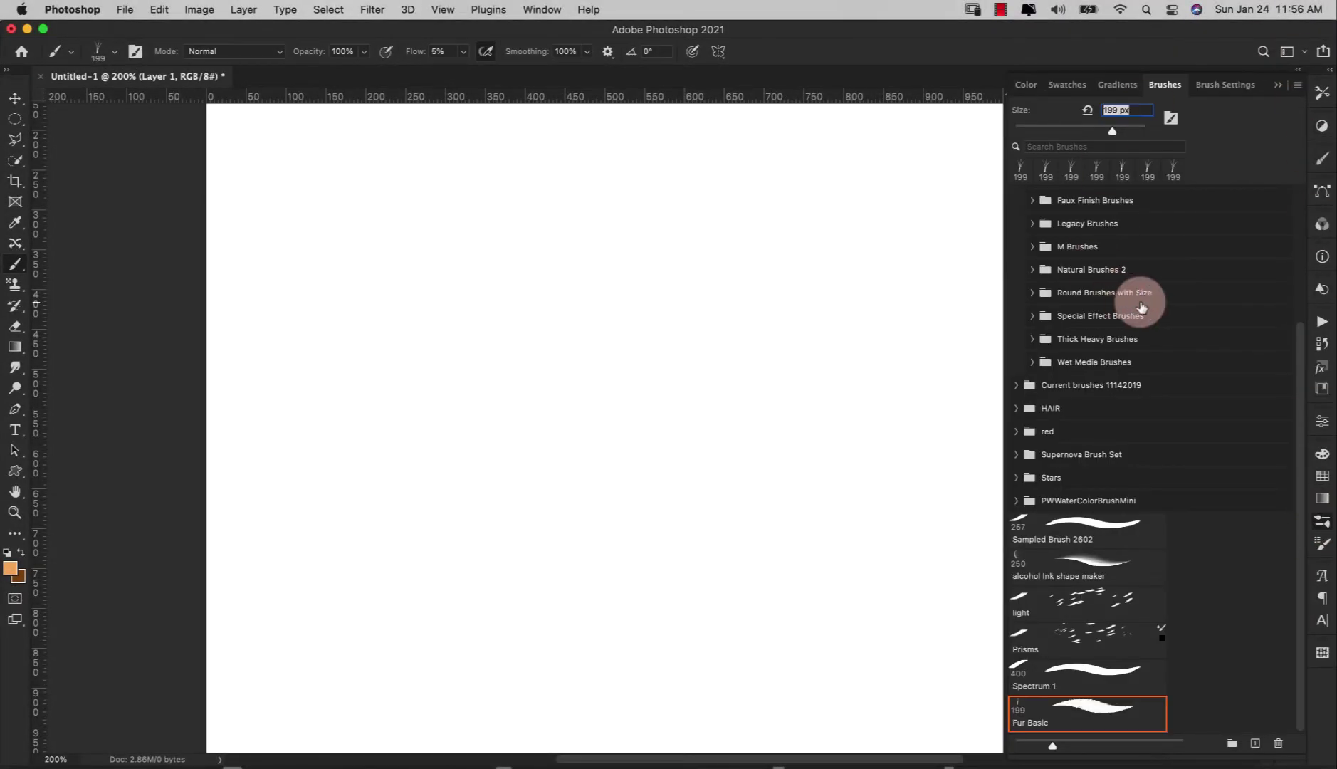
{"action": "left_click", "coordinate": [539, 10]}
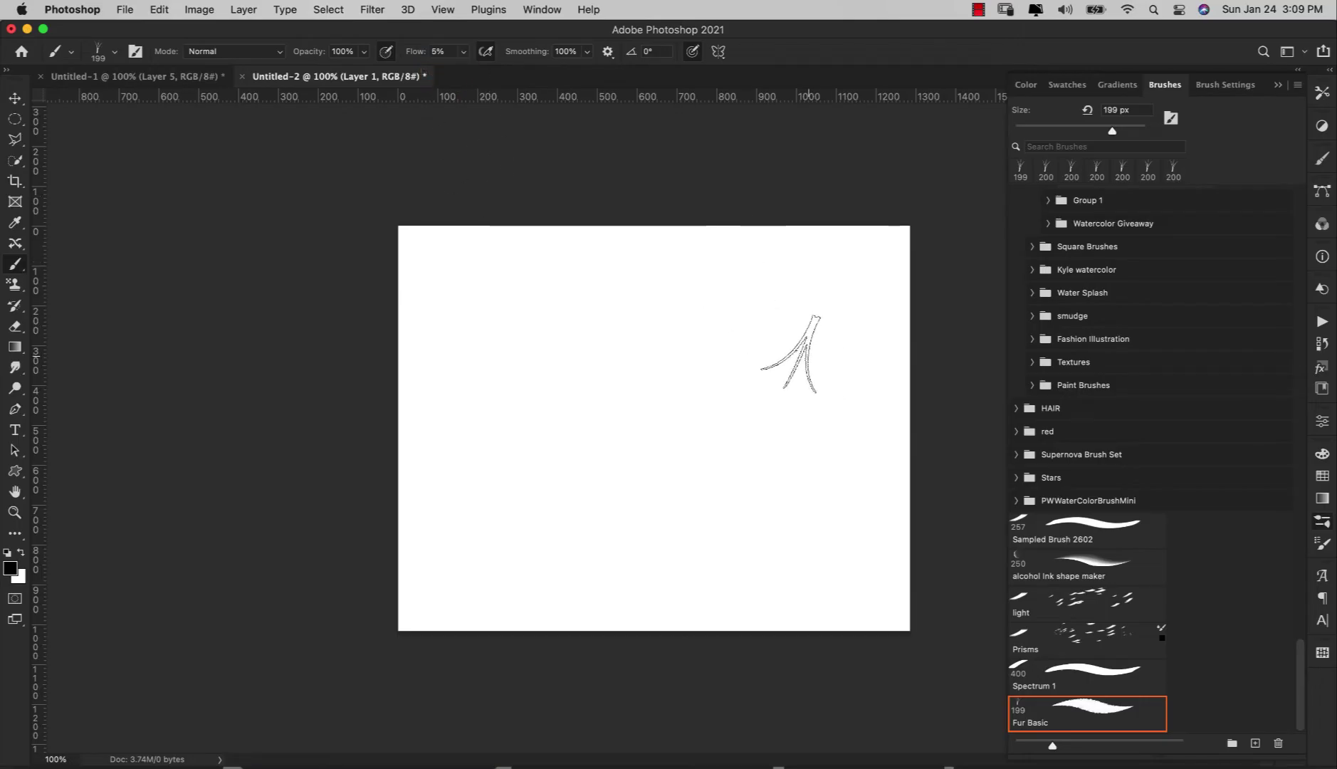
Step: Paint two curved black fur strokes side by side for comparison, one at 5% flow and one at 100% flow
{"action": "mouse_move", "coordinate": [651, 316]}
{"action": "left_mouse_down"}
{"action": "mouse_move", "coordinate": [749, 305]}
{"action": "mouse_move", "coordinate": [781, 406]}
{"action": "mouse_move", "coordinate": [782, 549]}
{"action": "left_mouse_up"}
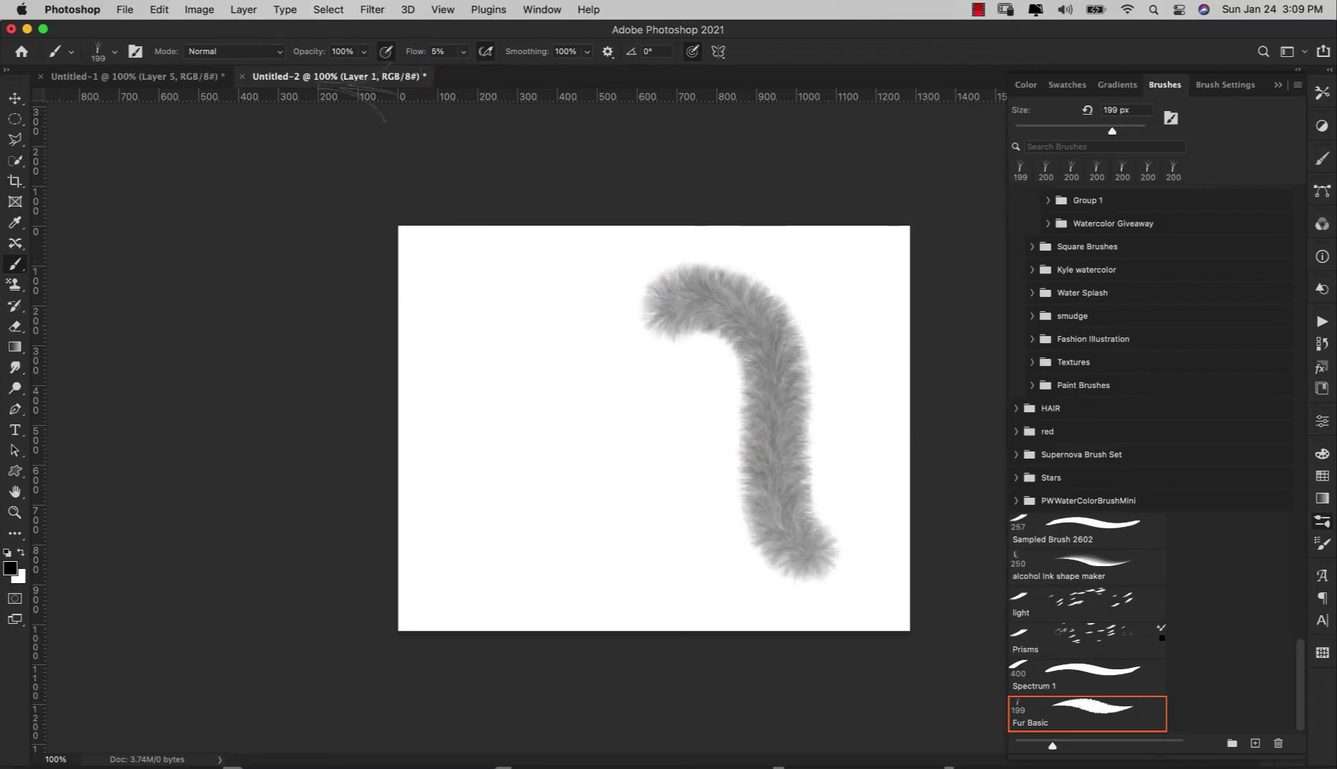
{"action": "left_click", "coordinate": [413, 53]}
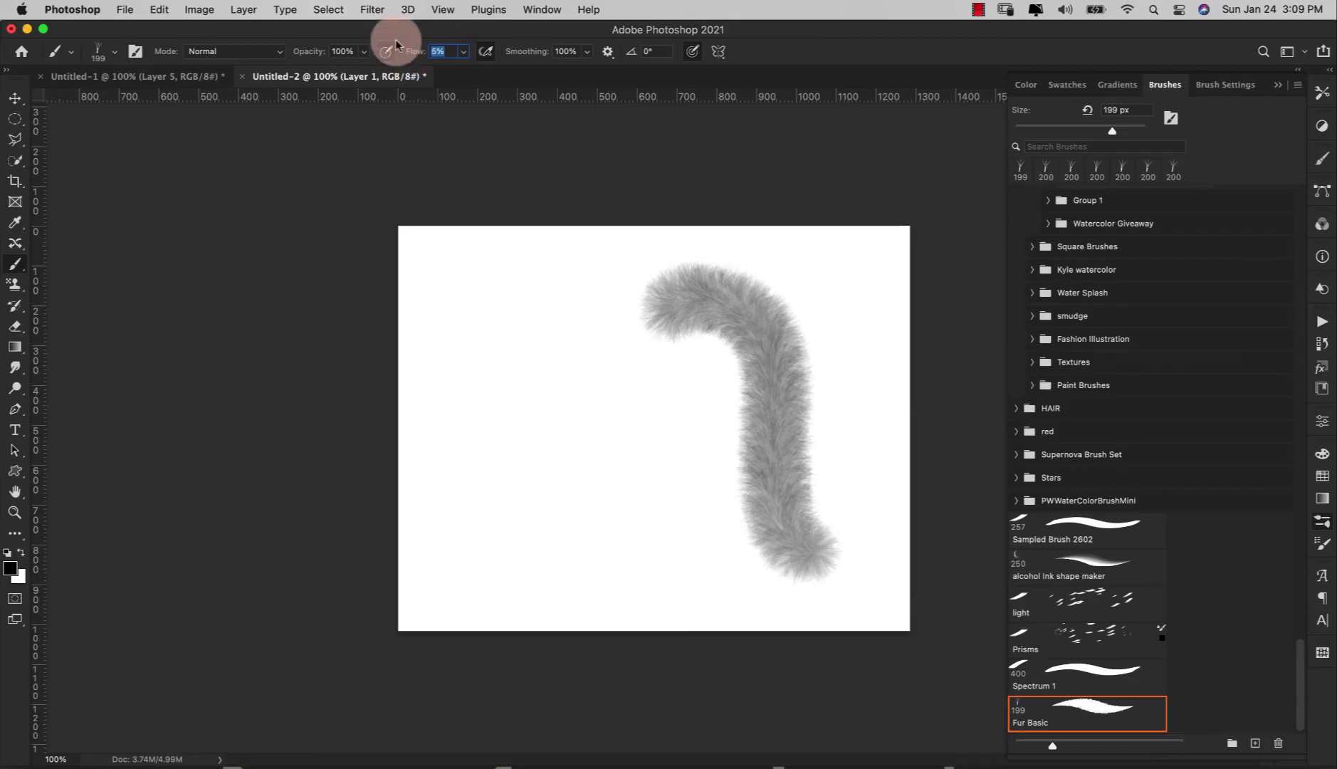
{"action": "type", "text": "100"}
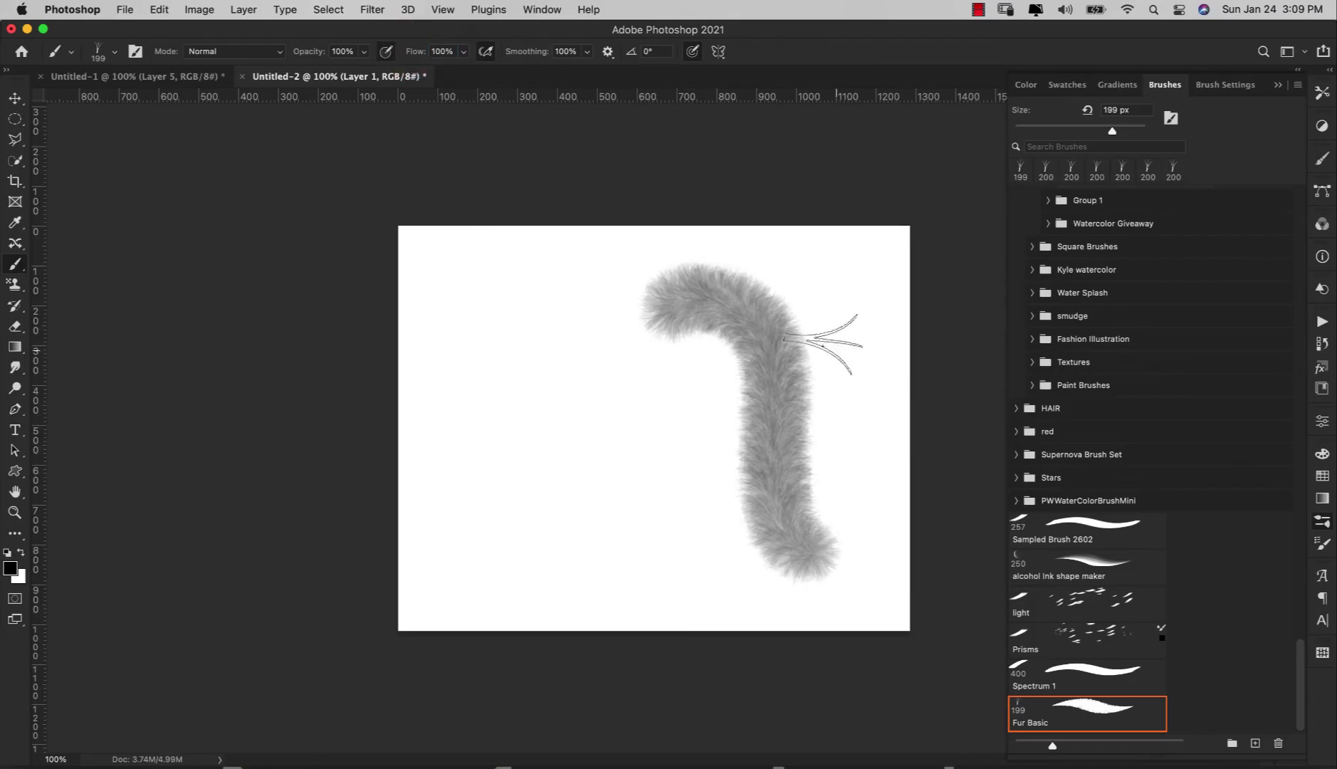
{"action": "mouse_move", "coordinate": [523, 311]}
{"action": "left_mouse_down"}
{"action": "mouse_move", "coordinate": [566, 311]}
{"action": "mouse_move", "coordinate": [629, 351]}
{"action": "mouse_move", "coordinate": [646, 504]}
{"action": "mouse_move", "coordinate": [715, 558]}
{"action": "left_mouse_up"}
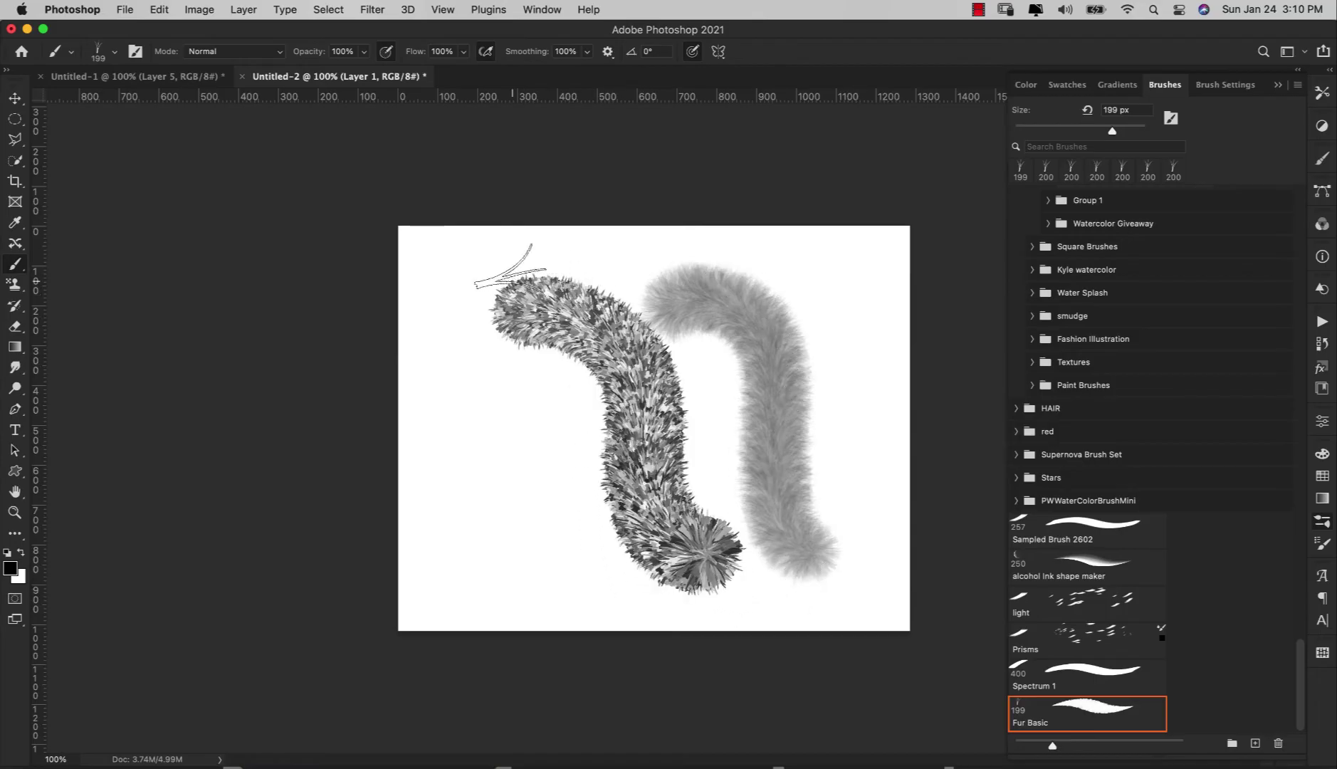
{"action": "left_click_drag", "start_coordinate": [733, 580], "coordinate": [750, 573]}
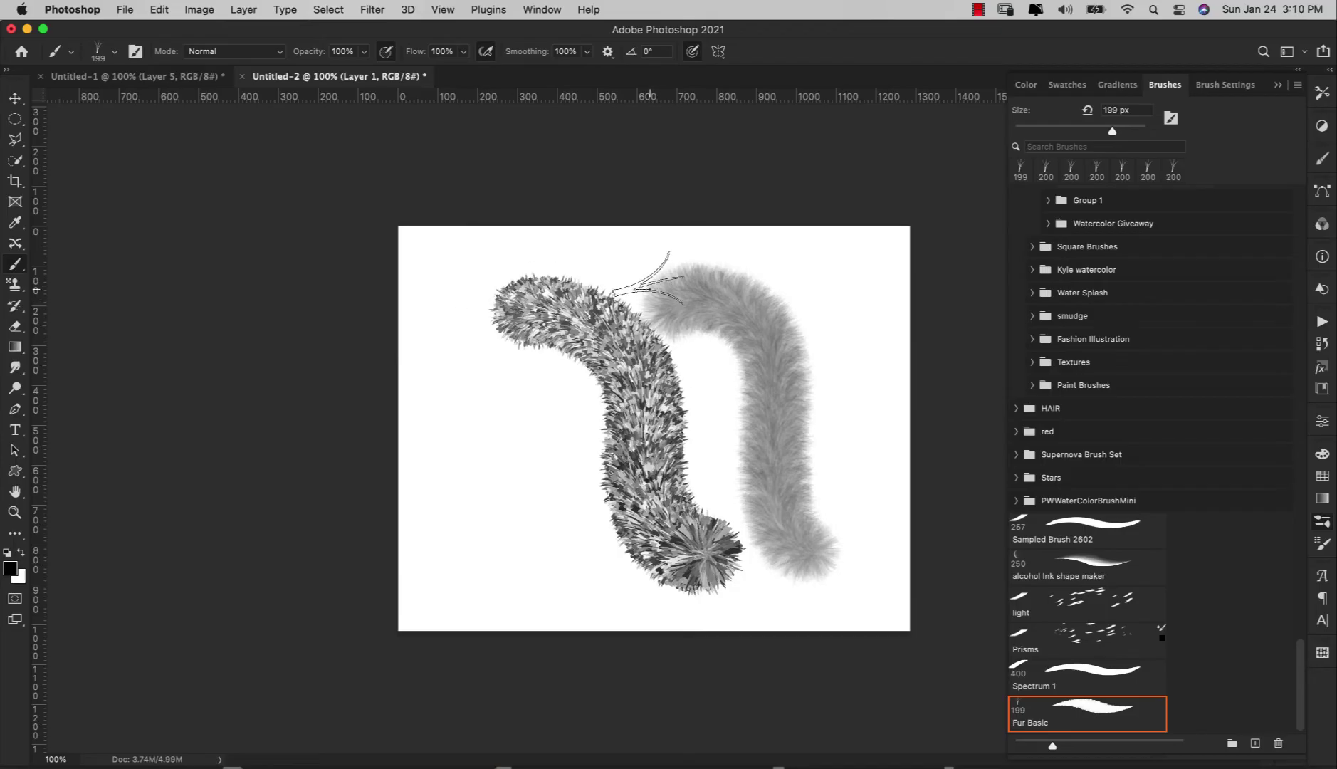
Step: Set the fur brush's flow to 5%
{"action": "left_click", "coordinate": [412, 57]}
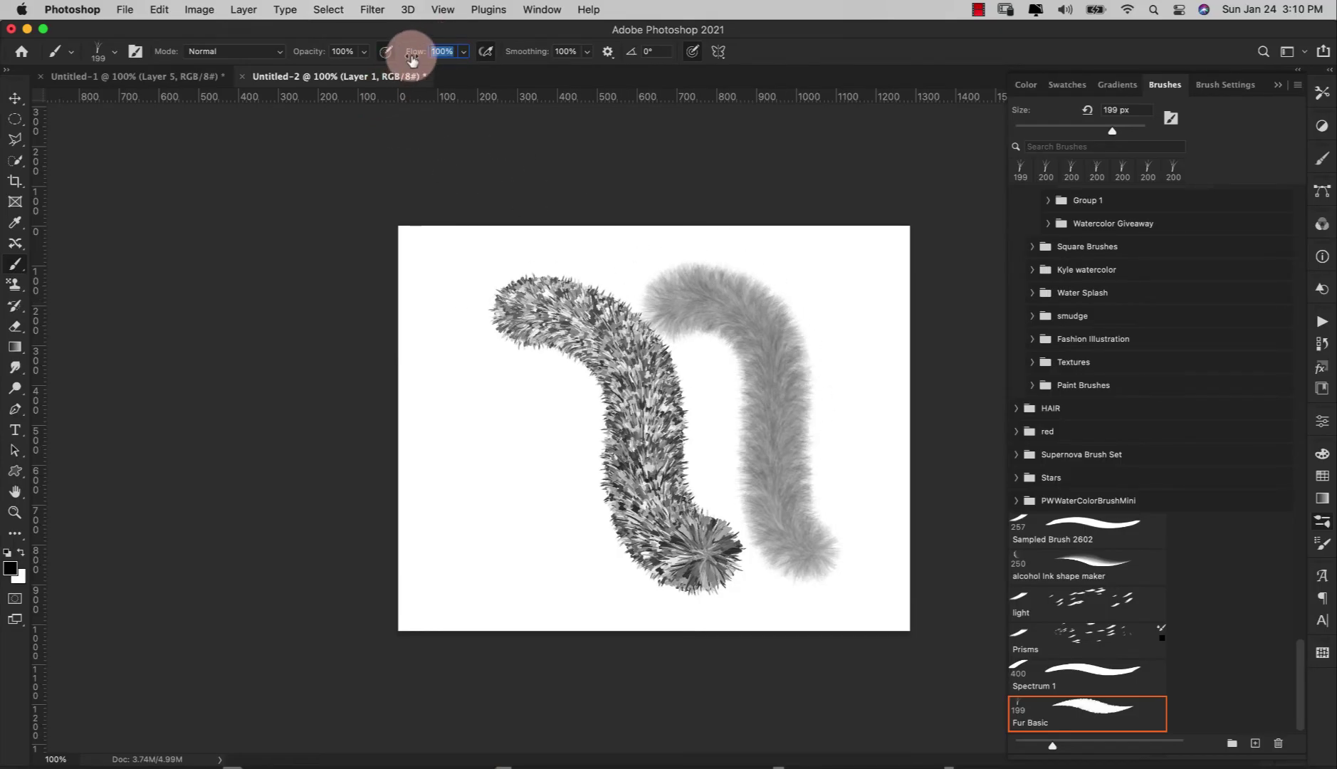
{"action": "type", "text": "5"}
{"action": "key", "text": "Return"}
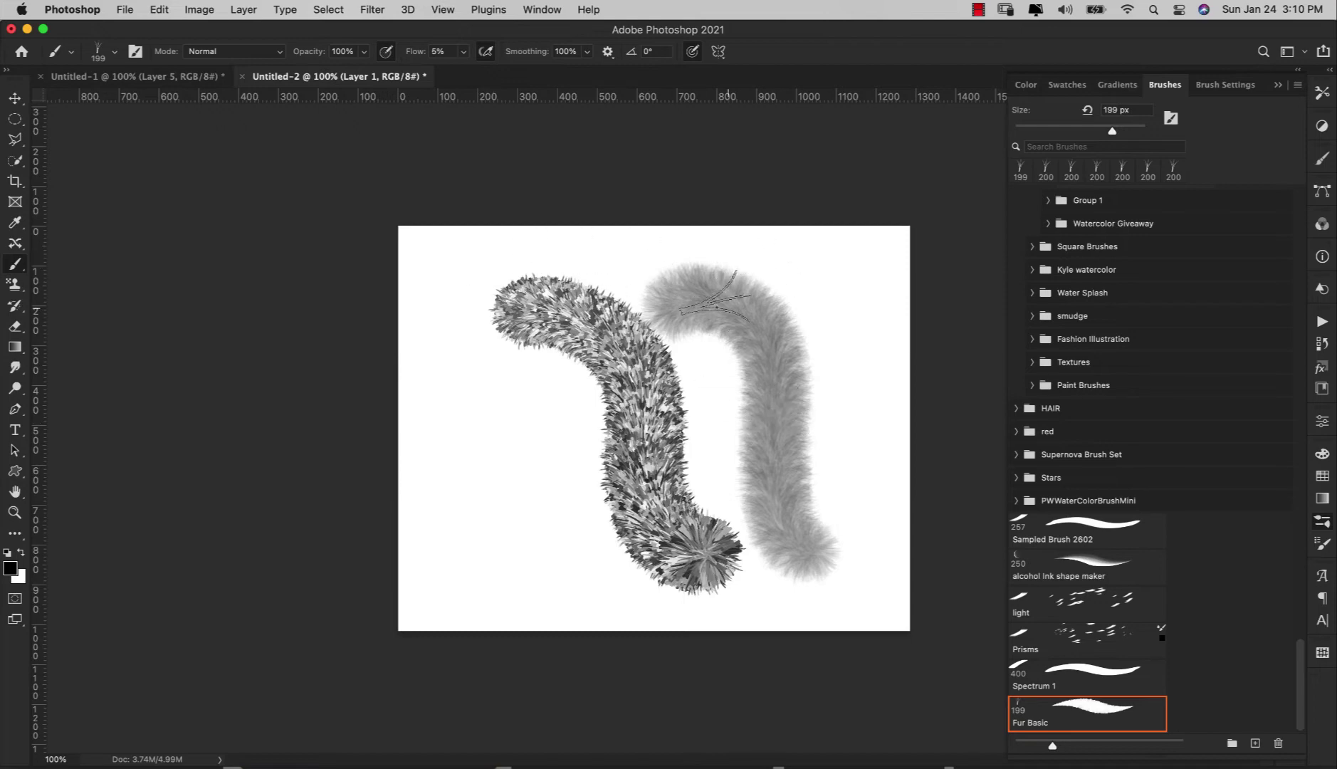
{"action": "left_click", "coordinate": [424, 48]}
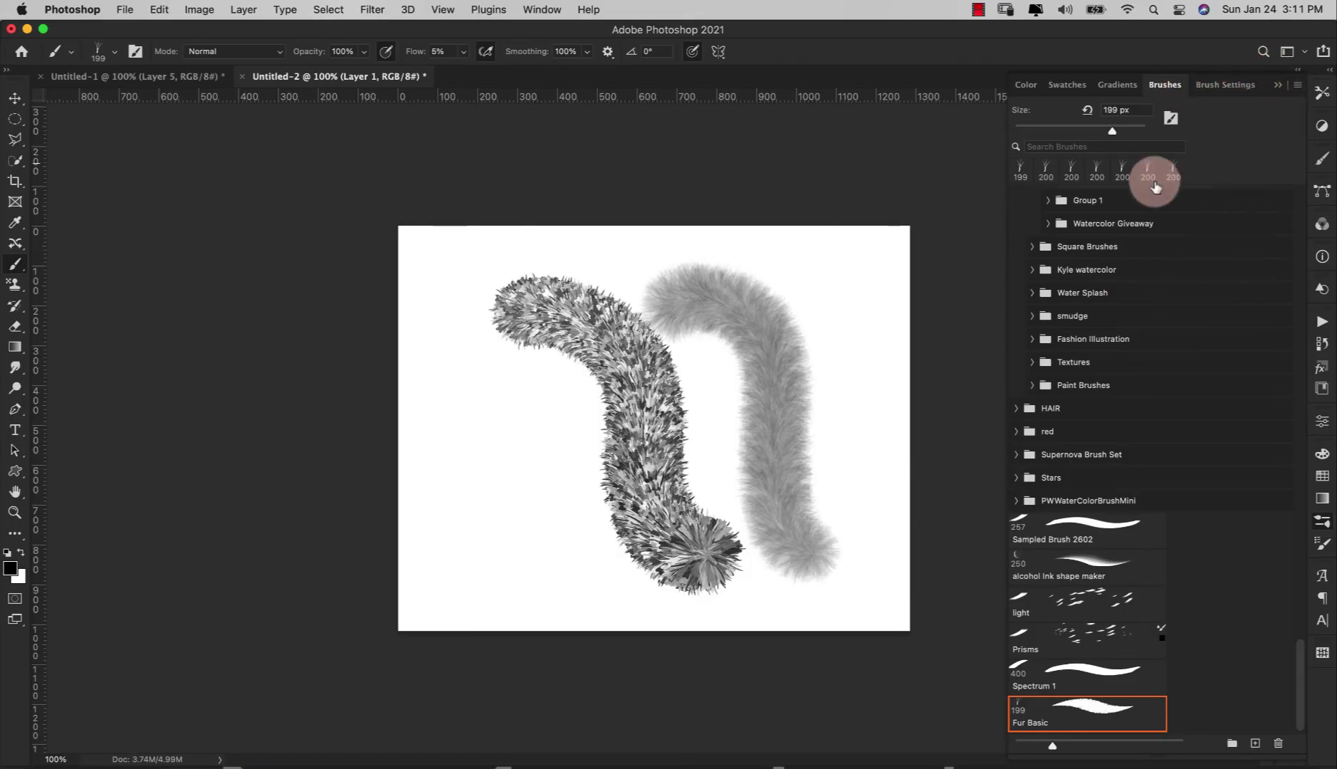
Step: Configure a new brush preset that captures brush size and tool settings but excludes color, and cancel it
{"action": "left_click", "coordinate": [1219, 88]}
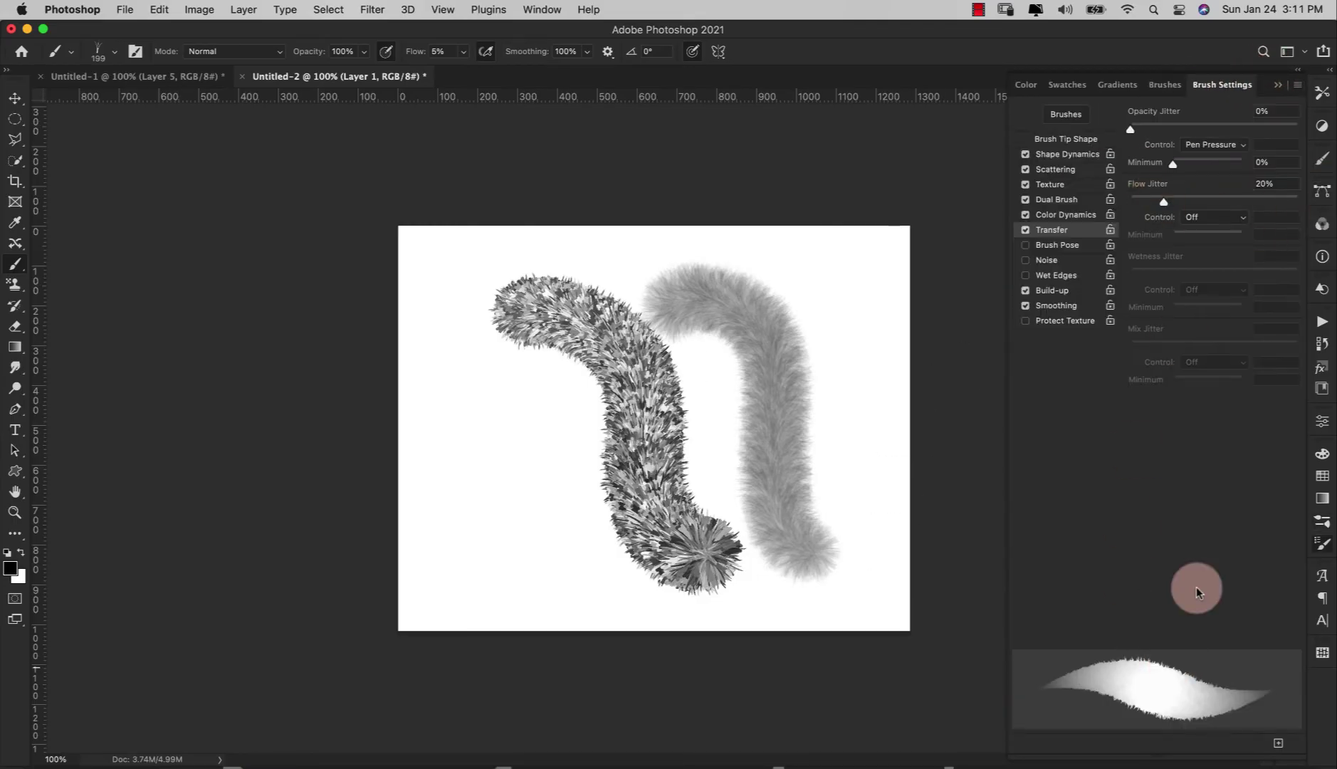
{"action": "left_click", "coordinate": [1296, 87]}
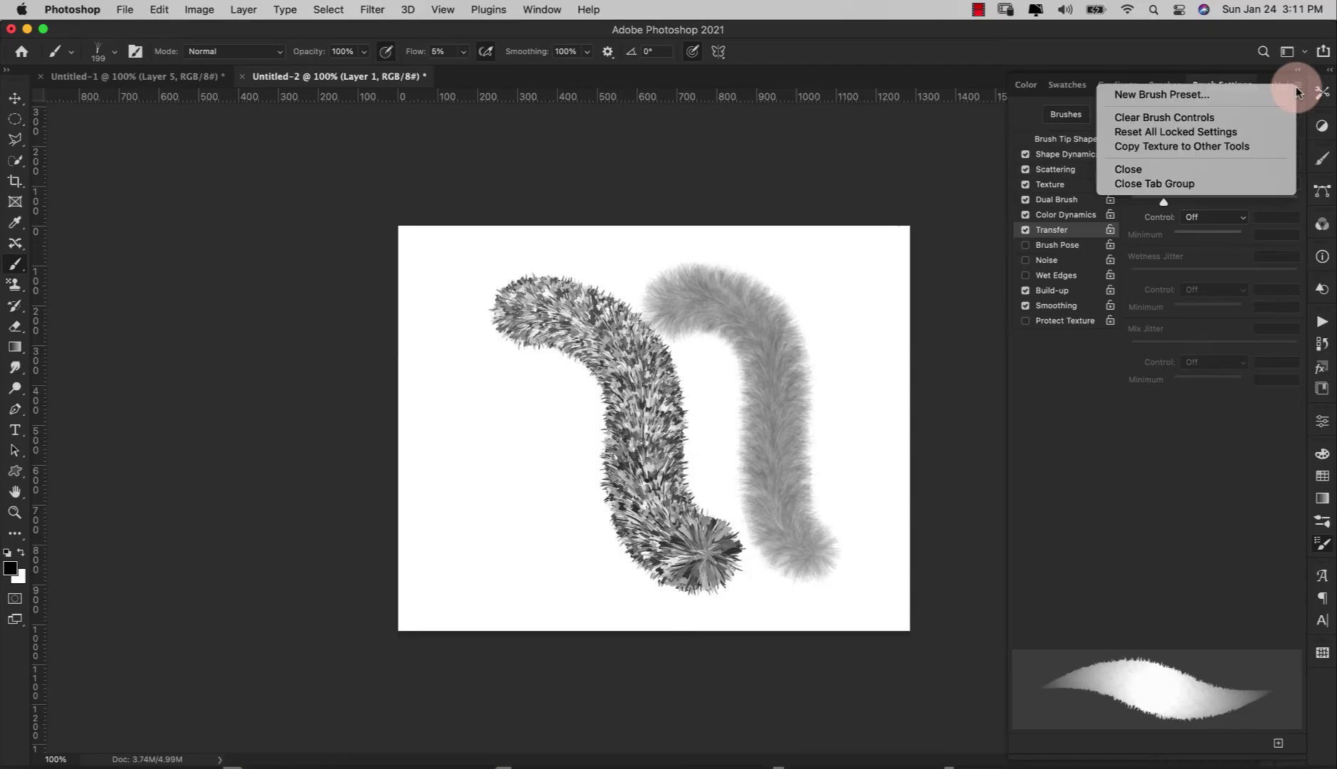
{"action": "left_click", "coordinate": [1159, 95]}
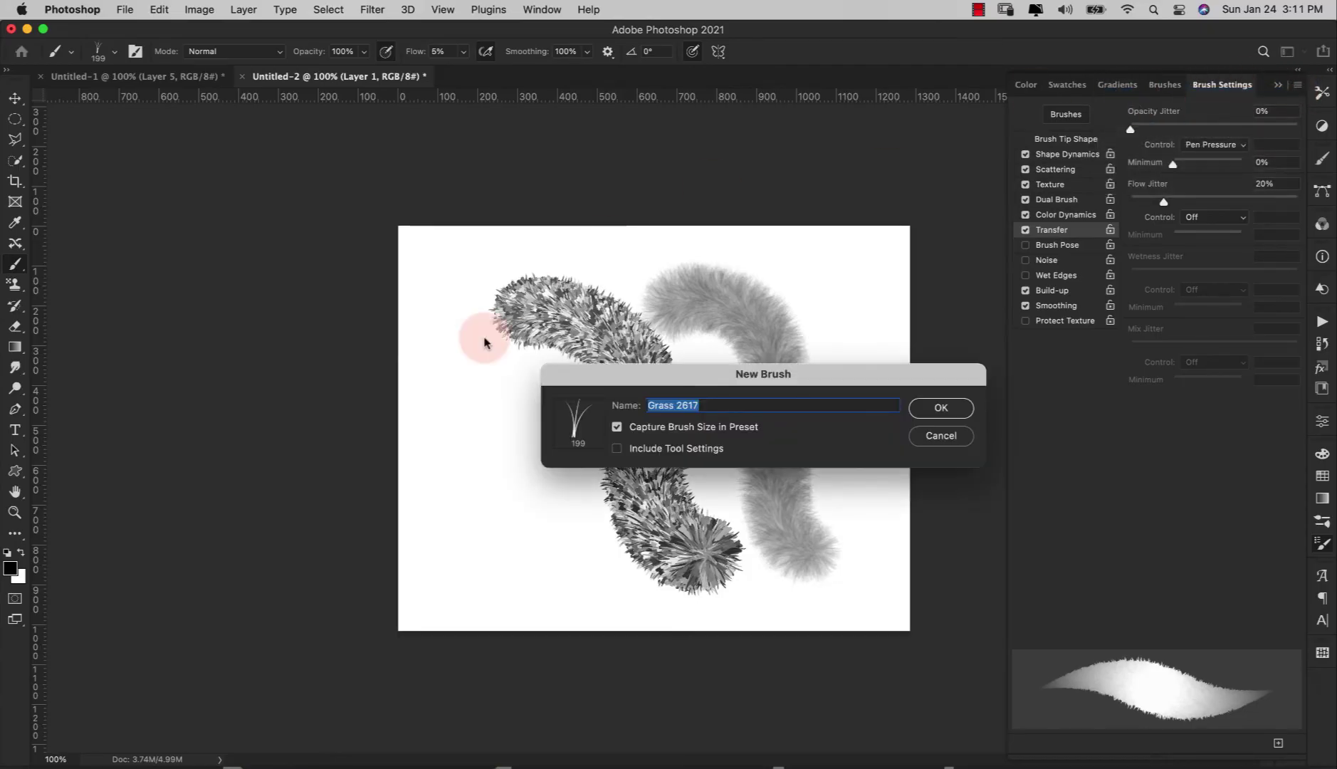
{"action": "left_click", "coordinate": [616, 449]}
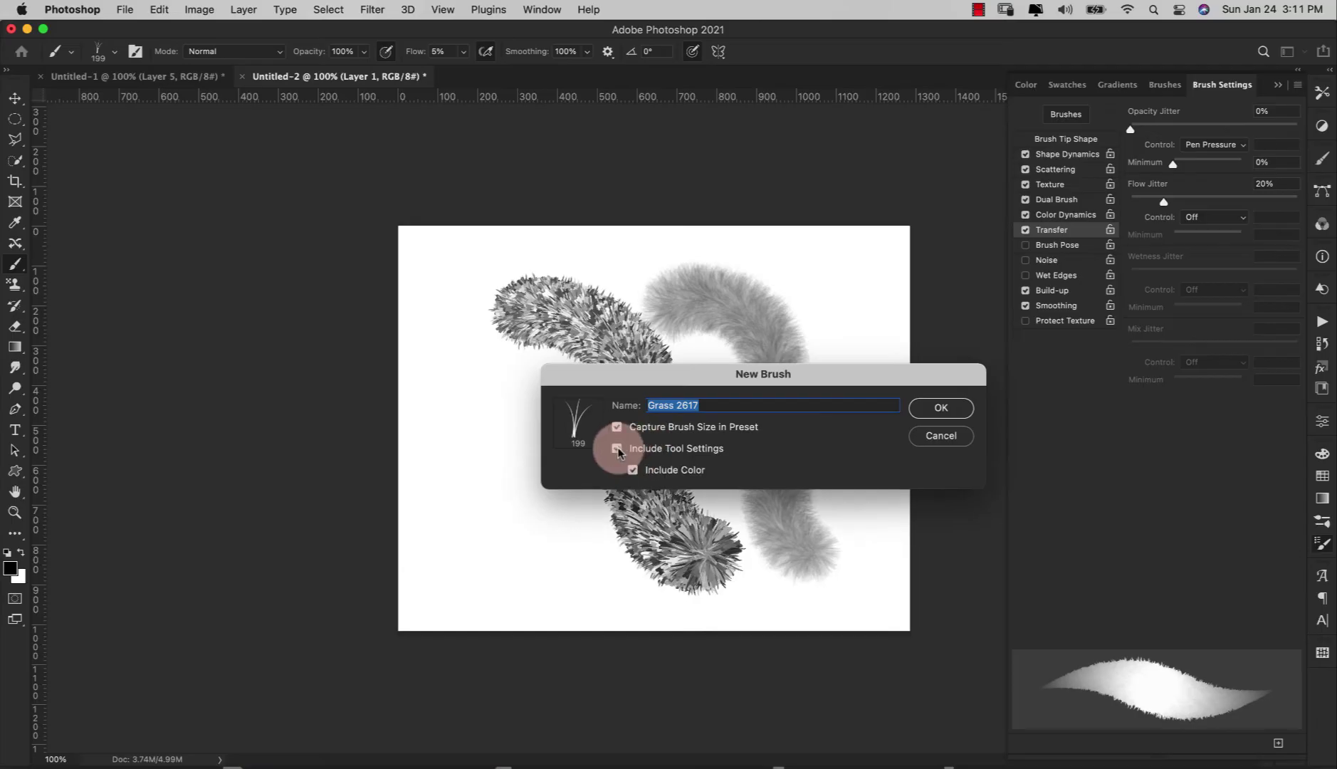
{"action": "left_click", "coordinate": [633, 471]}
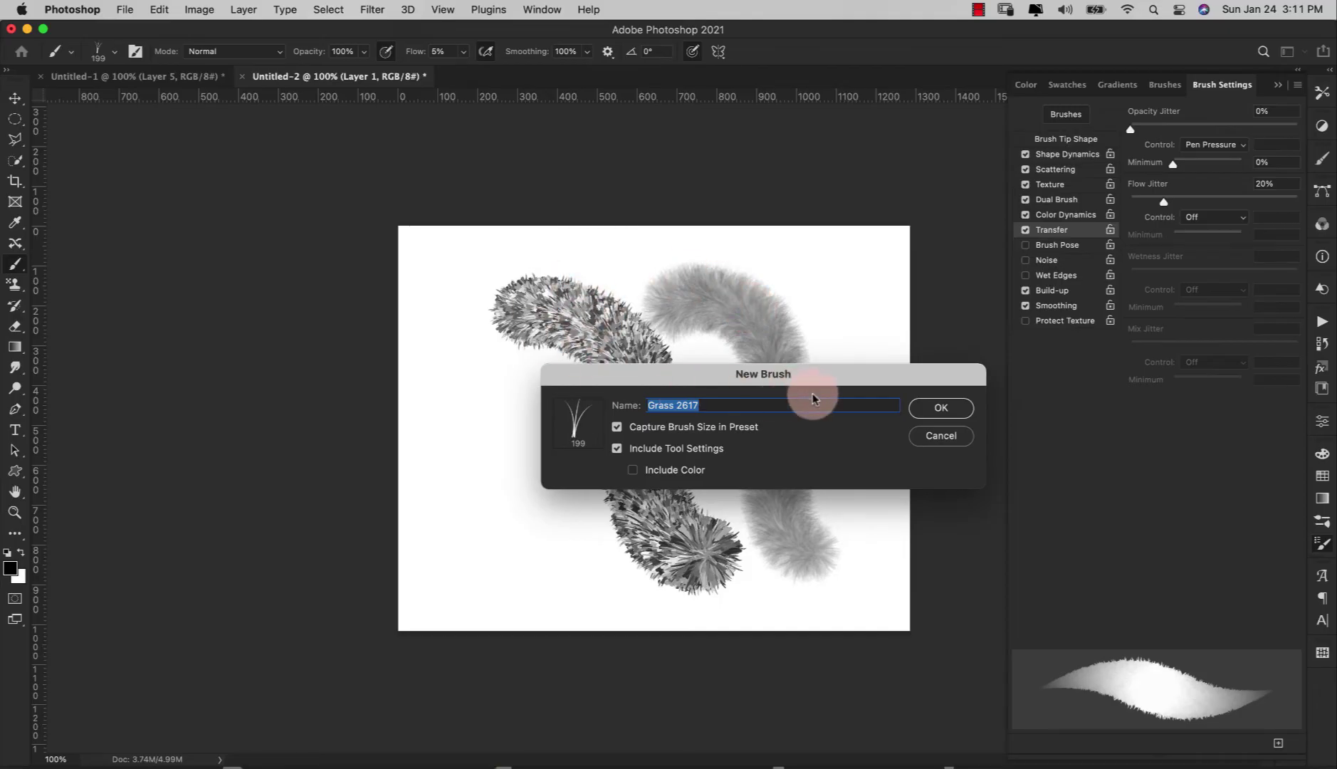
{"action": "left_click", "coordinate": [937, 436]}
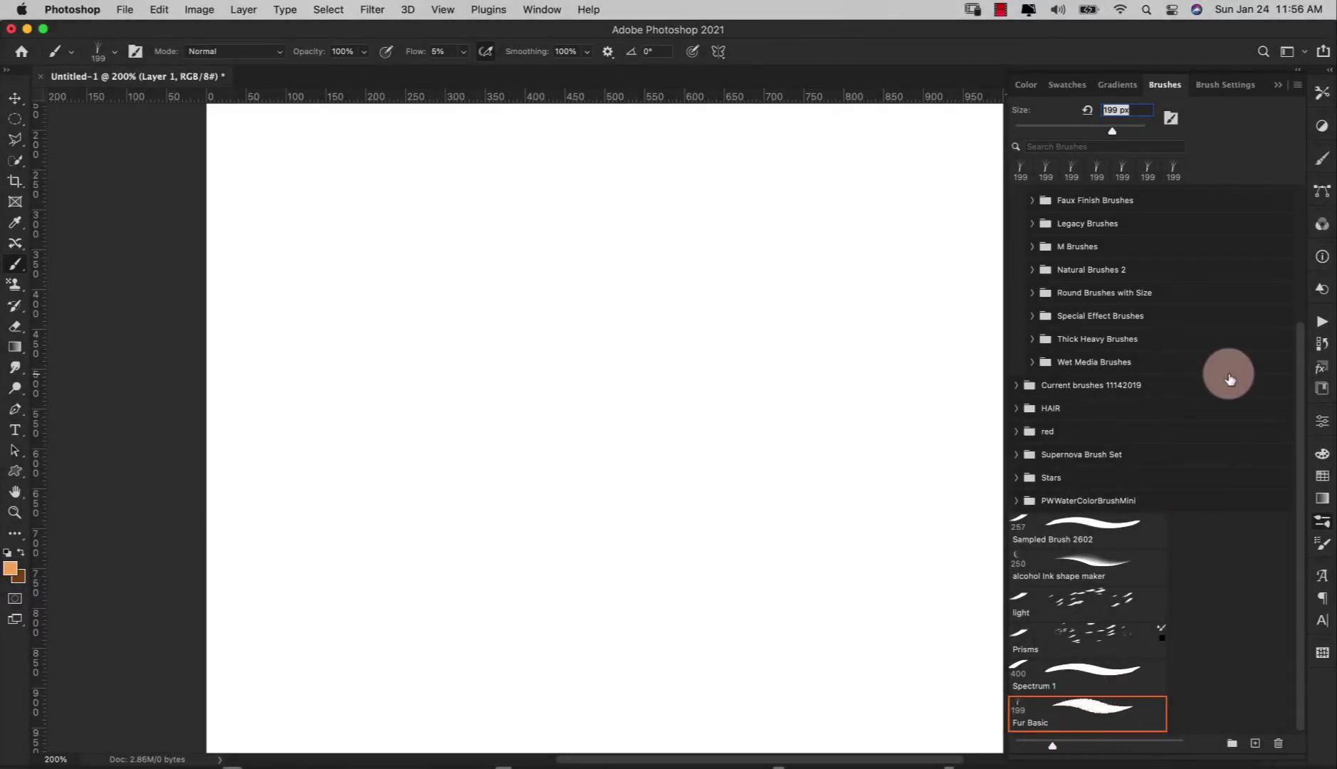
Step: Find the Legacy Brushes set in the brush presets and check the option that loads it
{"action": "left_click_drag", "start_coordinate": [1299, 473], "coordinate": [1300, 253]}
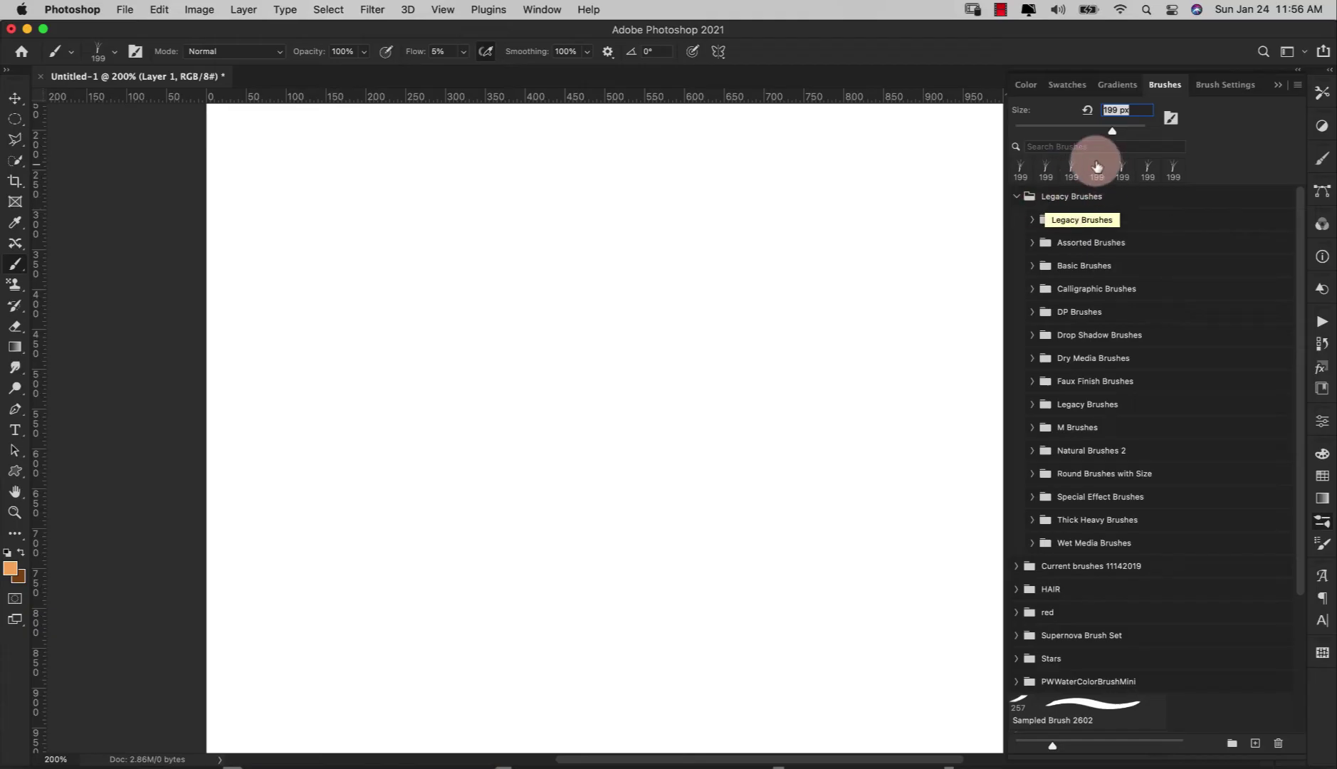
{"action": "left_click", "coordinate": [1296, 87]}
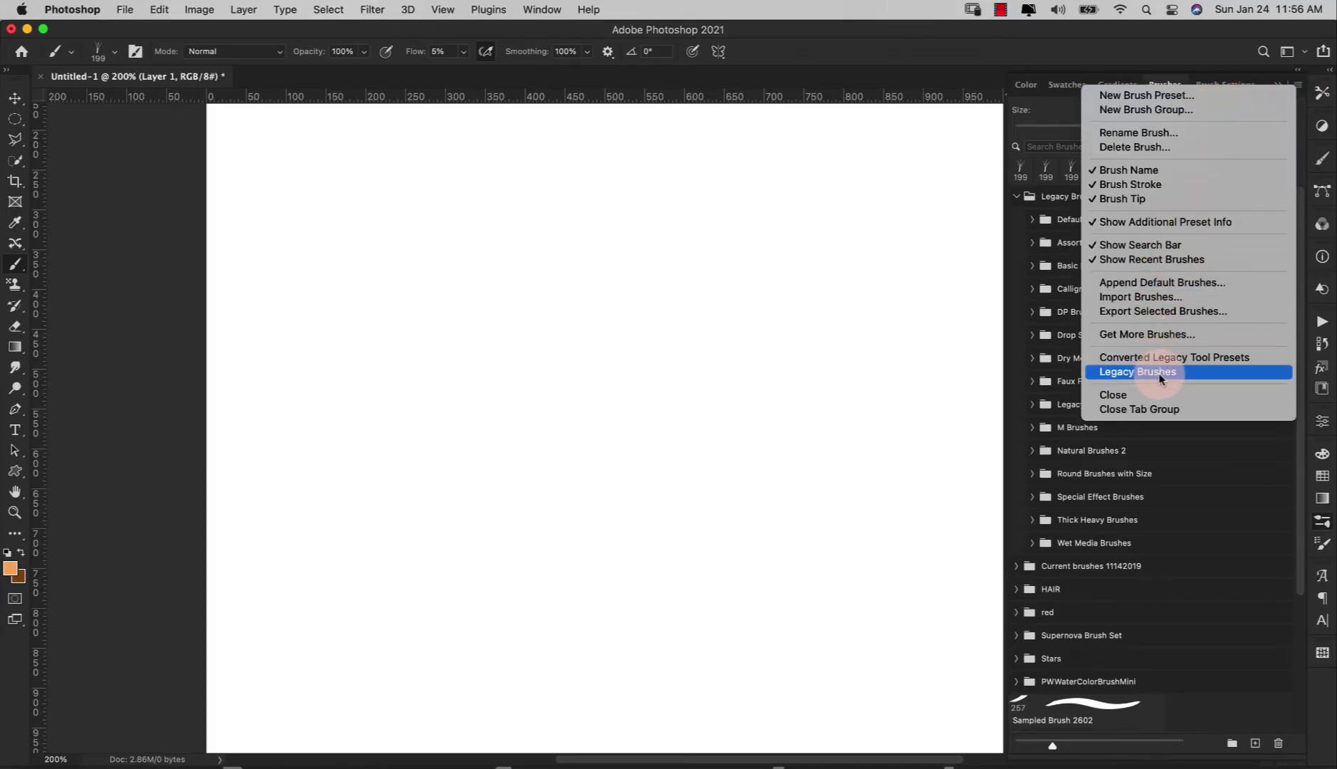
{"action": "left_click", "coordinate": [1208, 482]}
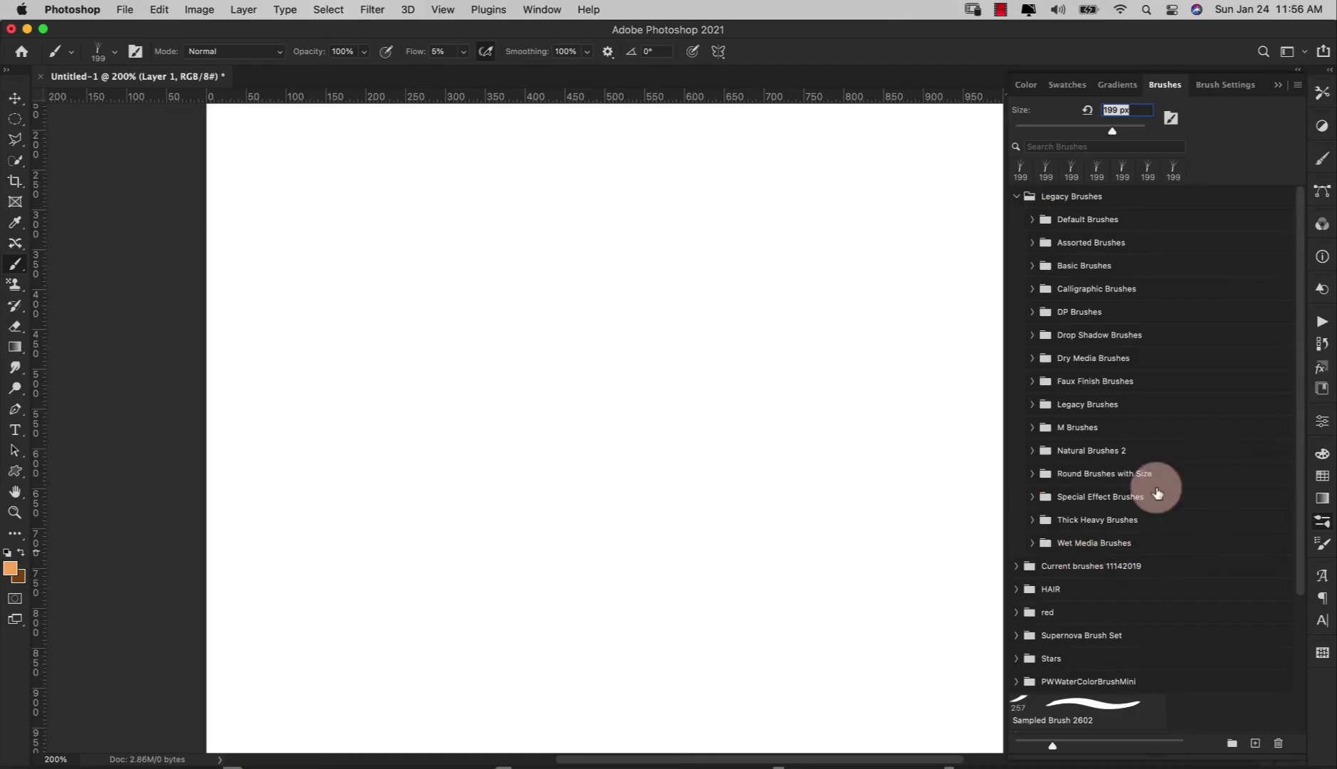
{"action": "left_click", "coordinate": [1082, 199]}
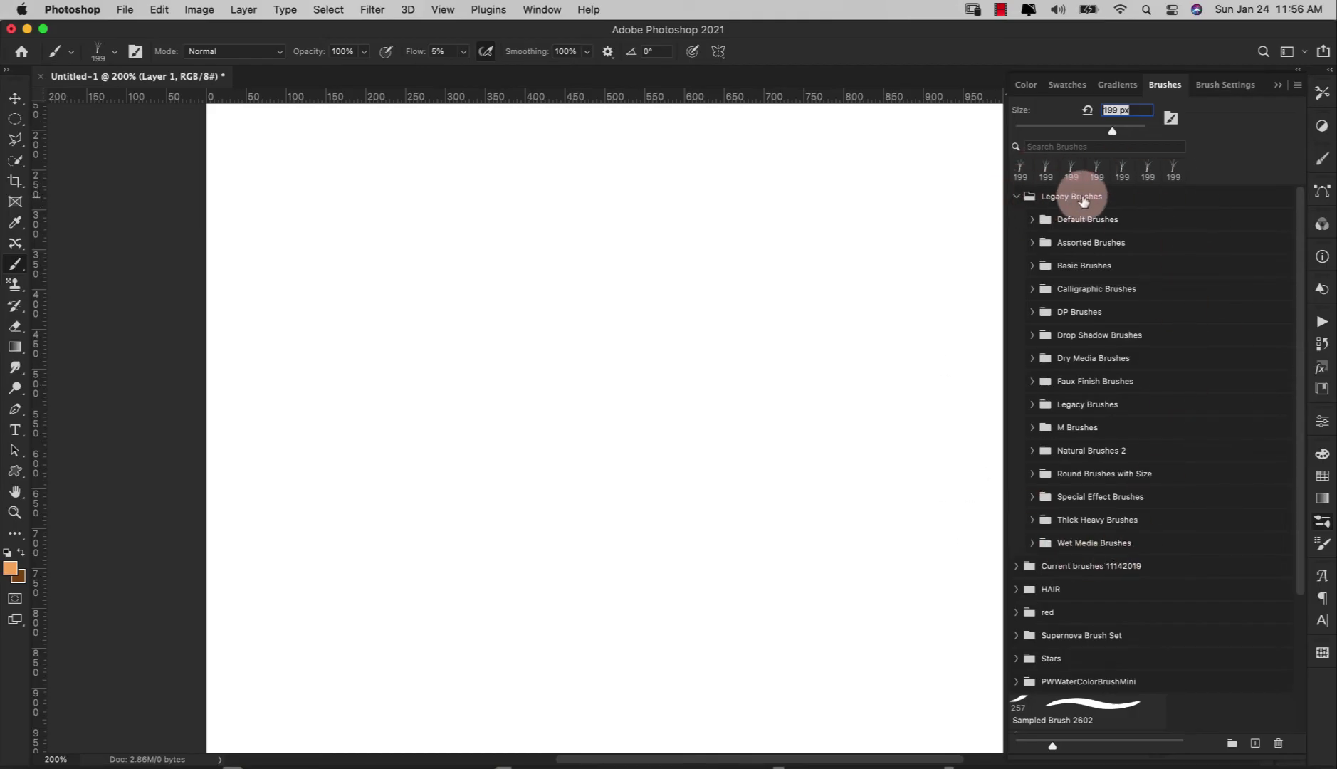
{"action": "left_click", "coordinate": [1043, 208]}
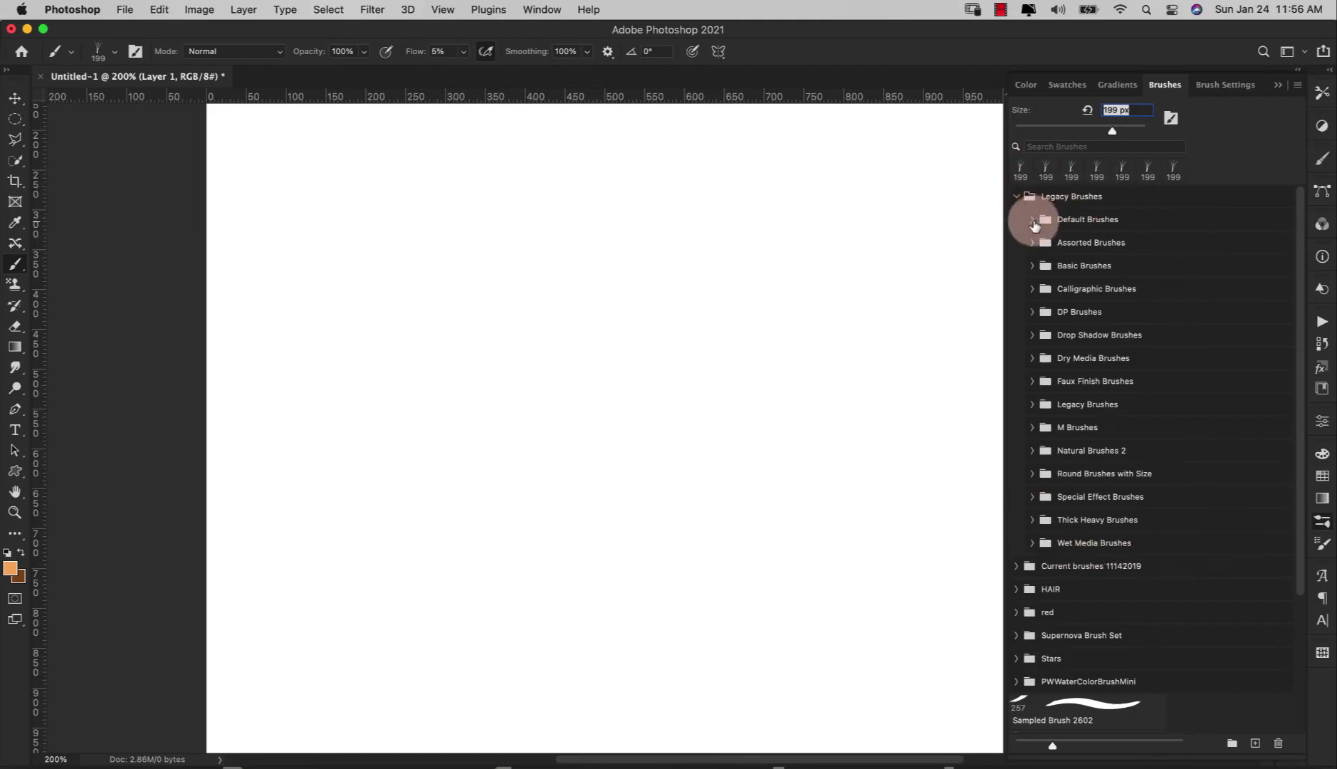
Step: Find the Grass brush among the legacy Default Brushes, try Dune Grass for comparison, and select Grass again
{"action": "left_click", "coordinate": [1033, 222]}
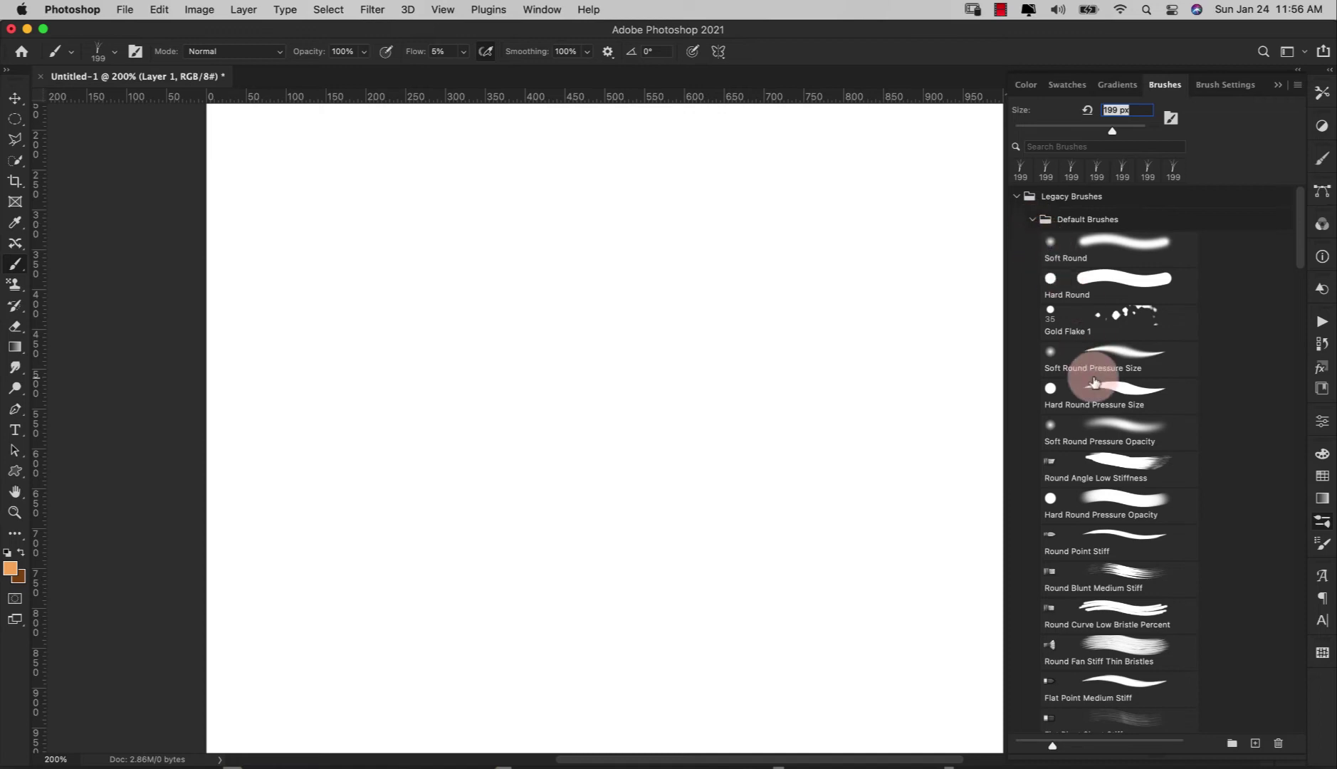
{"action": "scroll", "coordinate": [1094, 382], "scroll_direction": "down", "scroll_amount": 15}
{"action": "scroll", "coordinate": [1094, 382], "scroll_direction": "down", "scroll_amount": 8}
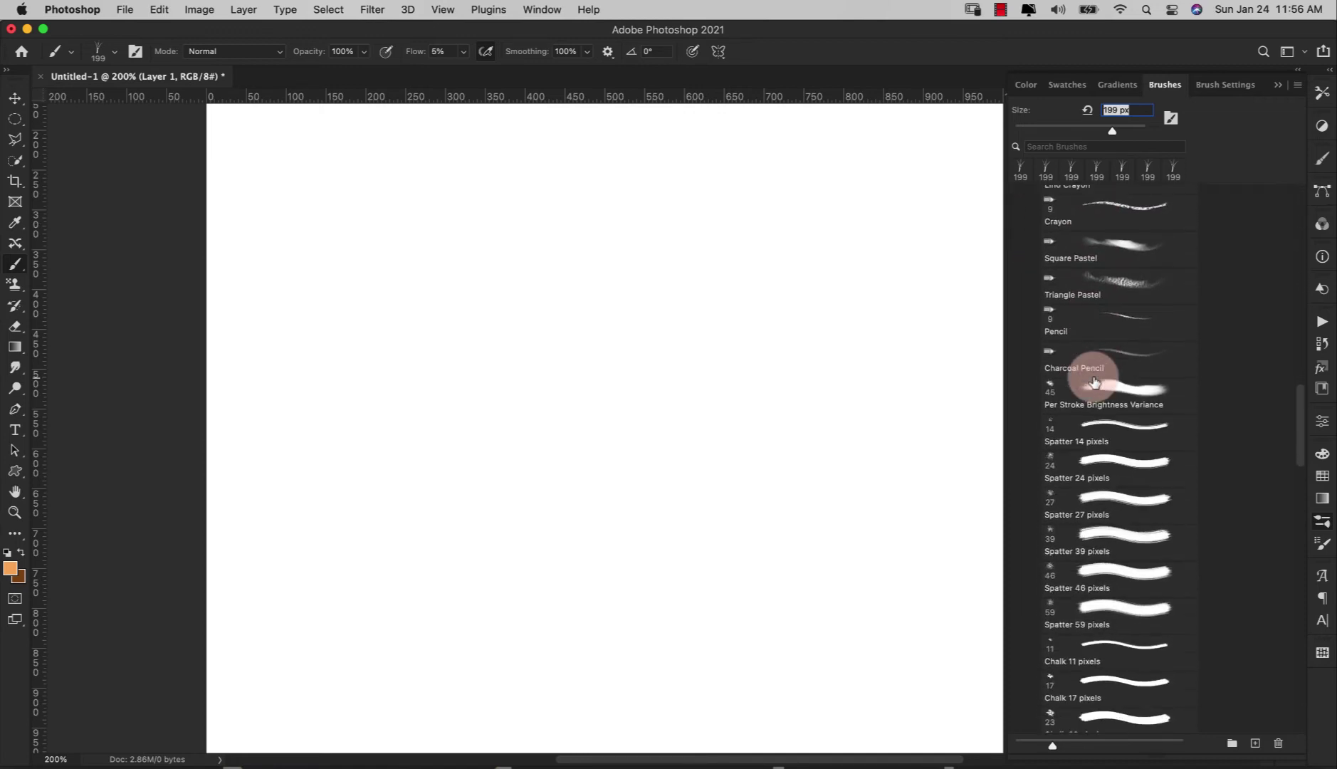
{"action": "scroll", "coordinate": [1094, 382], "scroll_direction": "up", "scroll_amount": 6}
{"action": "scroll", "coordinate": [1094, 382], "scroll_direction": "up", "scroll_amount": 3}
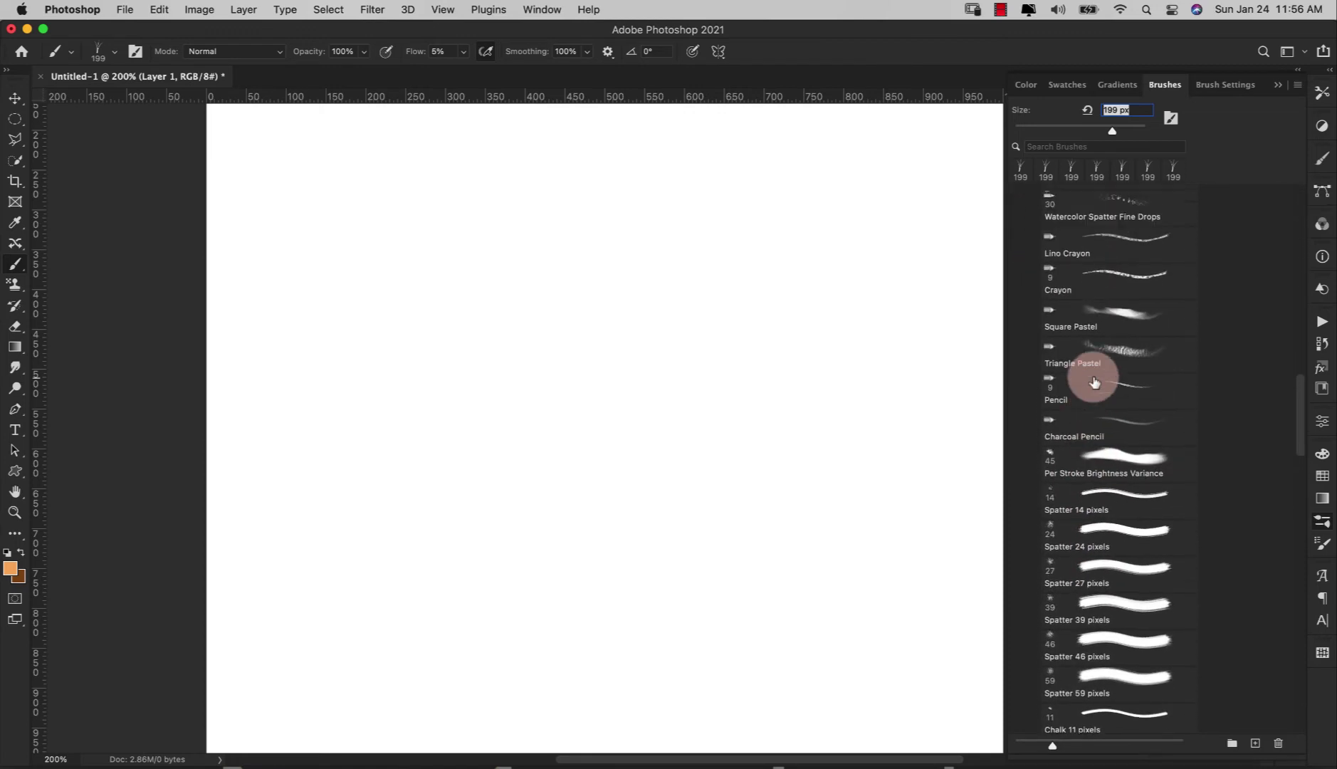
{"action": "scroll", "coordinate": [1093, 382], "scroll_direction": "down", "scroll_amount": 6}
{"action": "scroll", "coordinate": [1094, 382], "scroll_direction": "up", "scroll_amount": 4}
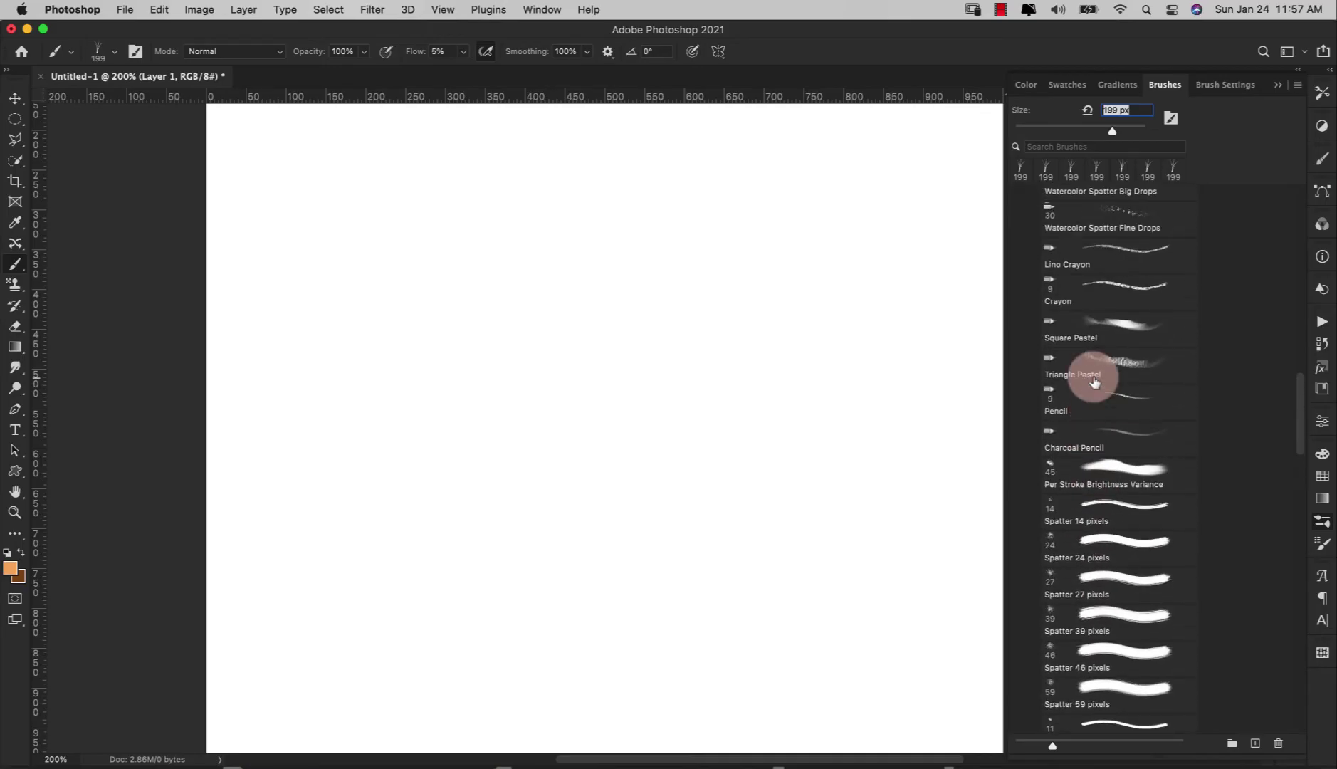
{"action": "scroll", "coordinate": [1094, 382], "scroll_direction": "down", "scroll_amount": 18}
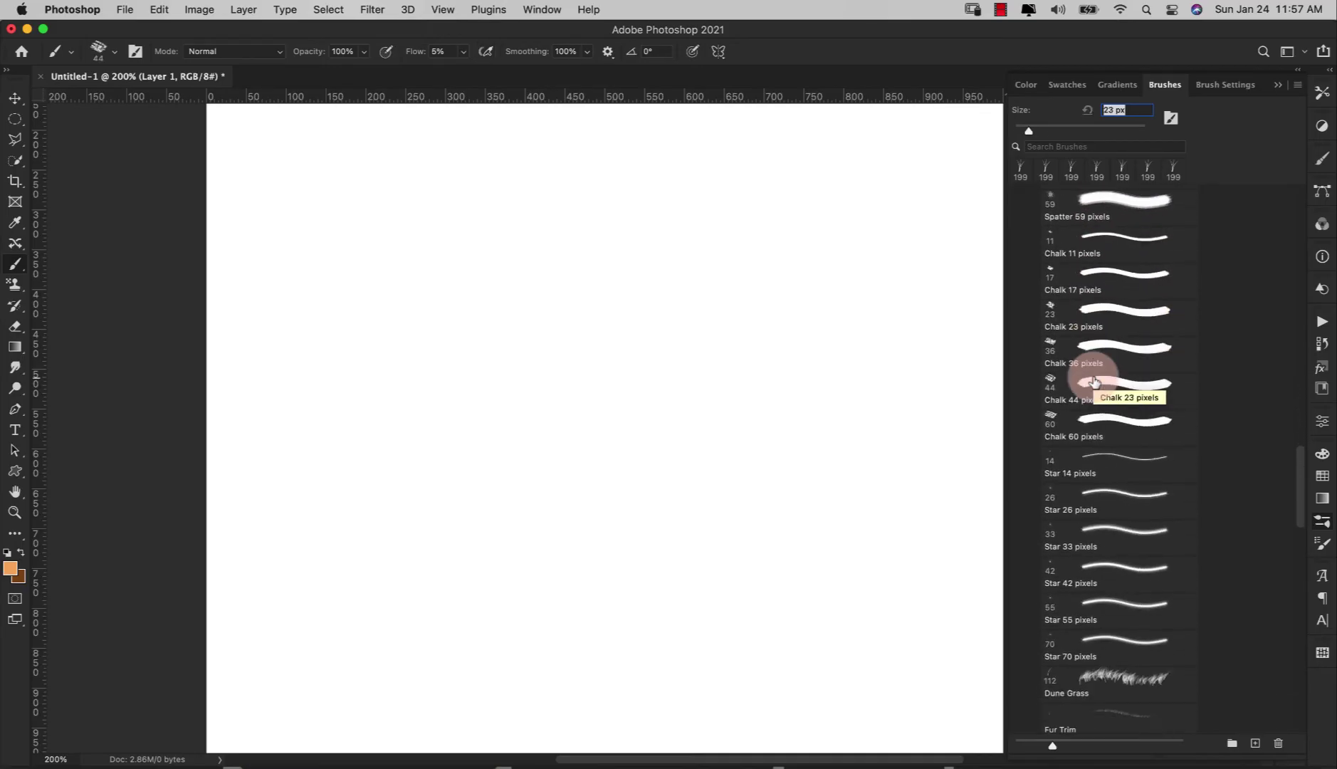
{"action": "left_click", "coordinate": [1094, 370]}
{"action": "left_click", "coordinate": [1081, 447]}
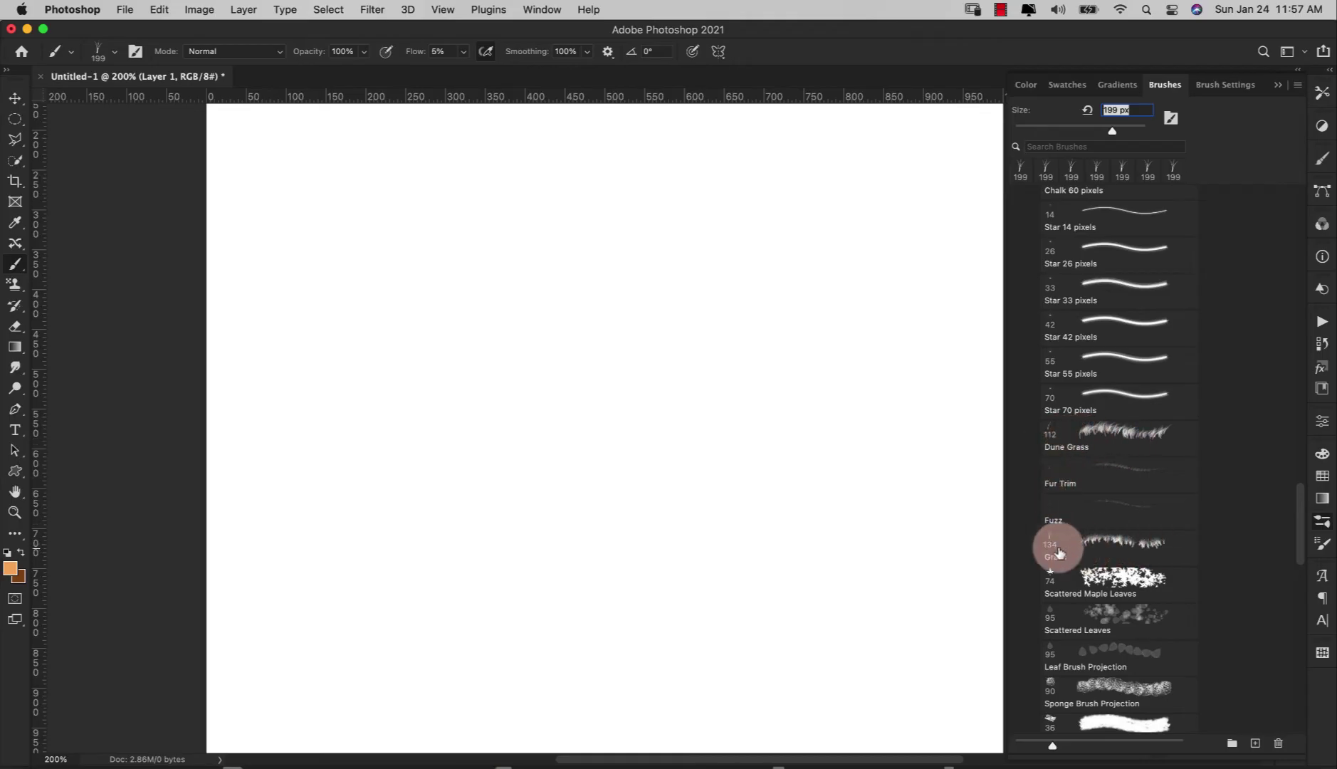
{"action": "left_click", "coordinate": [1120, 552]}
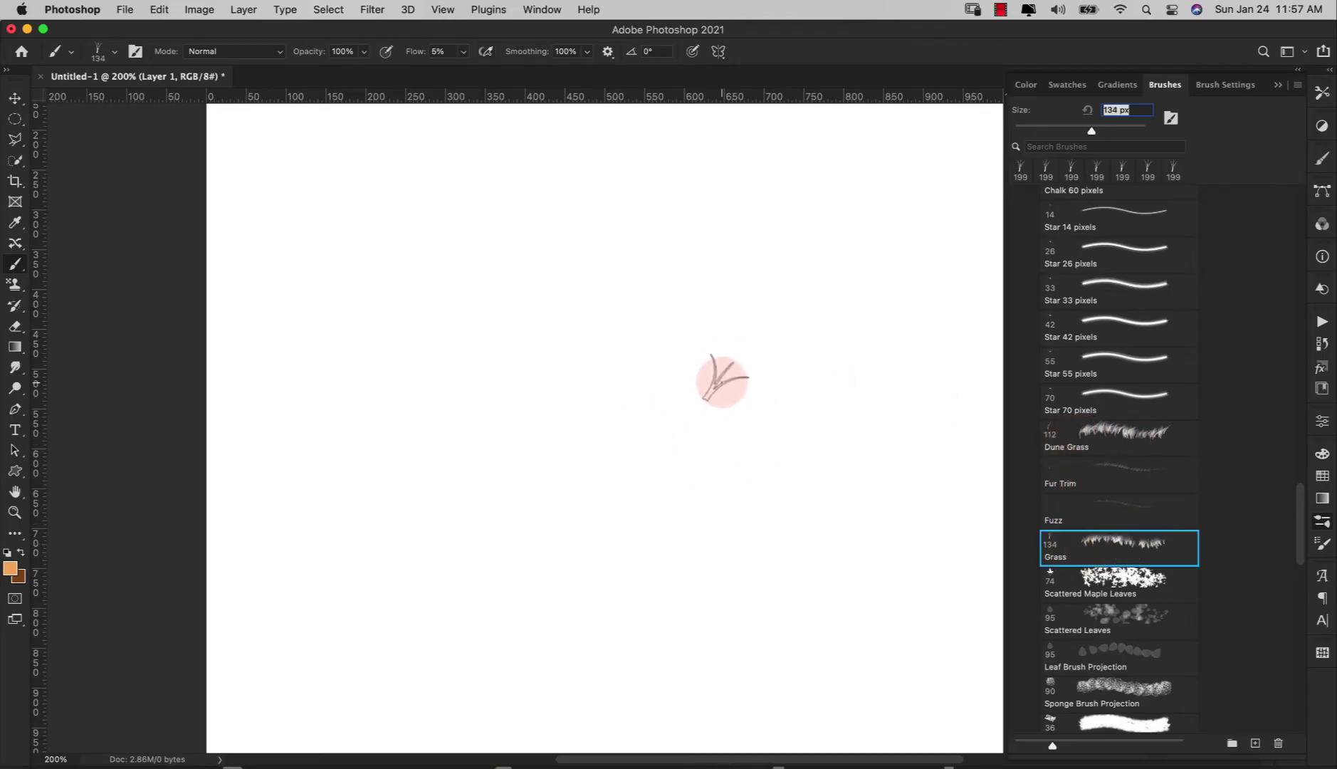
{"action": "left_click", "coordinate": [1073, 429]}
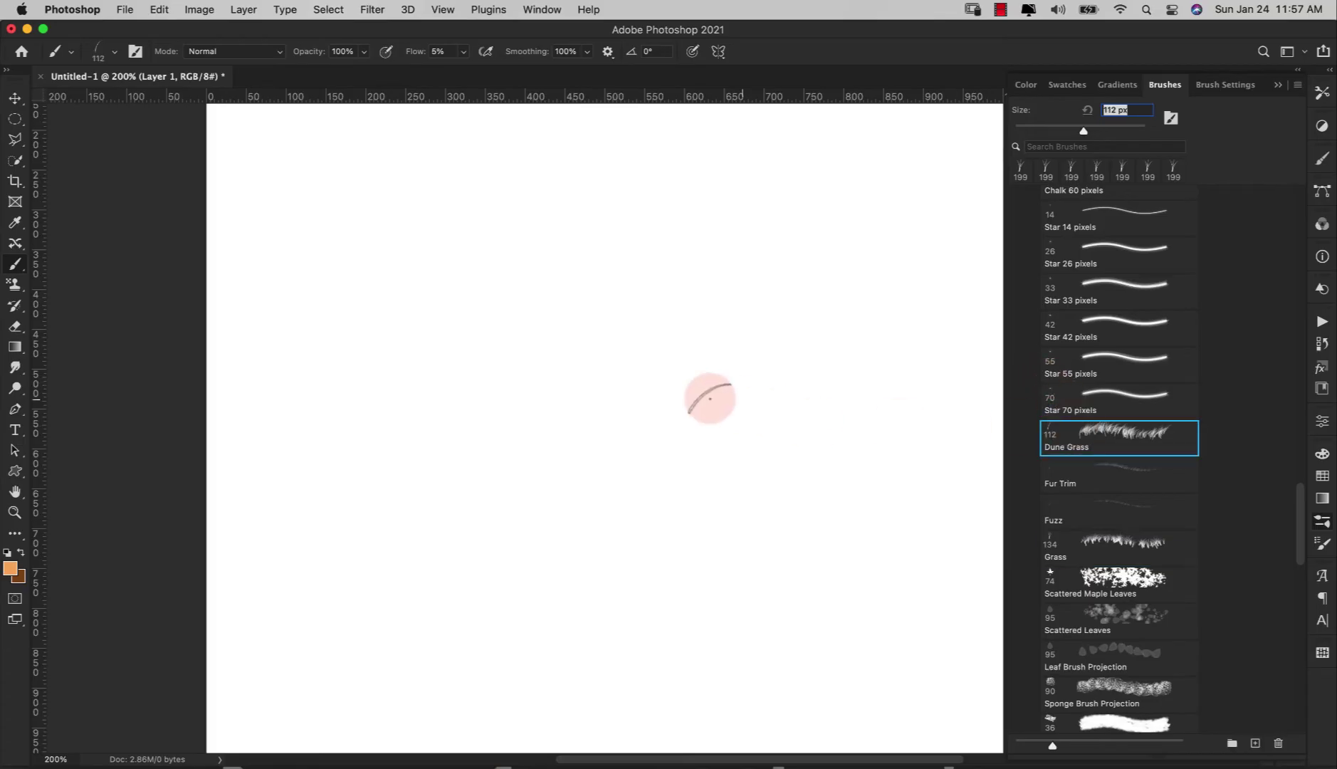
{"action": "left_click", "coordinate": [1096, 545]}
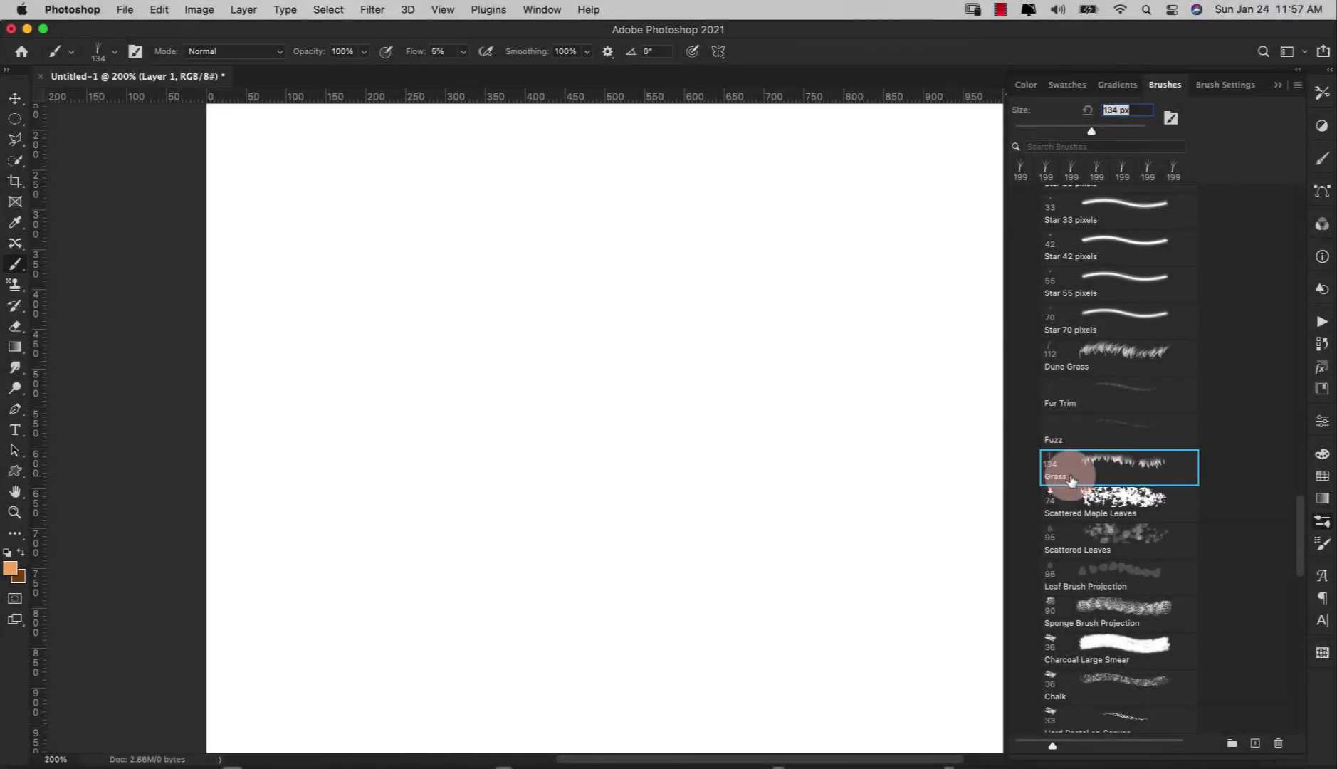
Step: Select the Fur Basic brush at the end of the brush presets
{"action": "left_click_drag", "start_coordinate": [1301, 522], "coordinate": [1288, 718]}
{"action": "left_click", "coordinate": [1090, 708]}
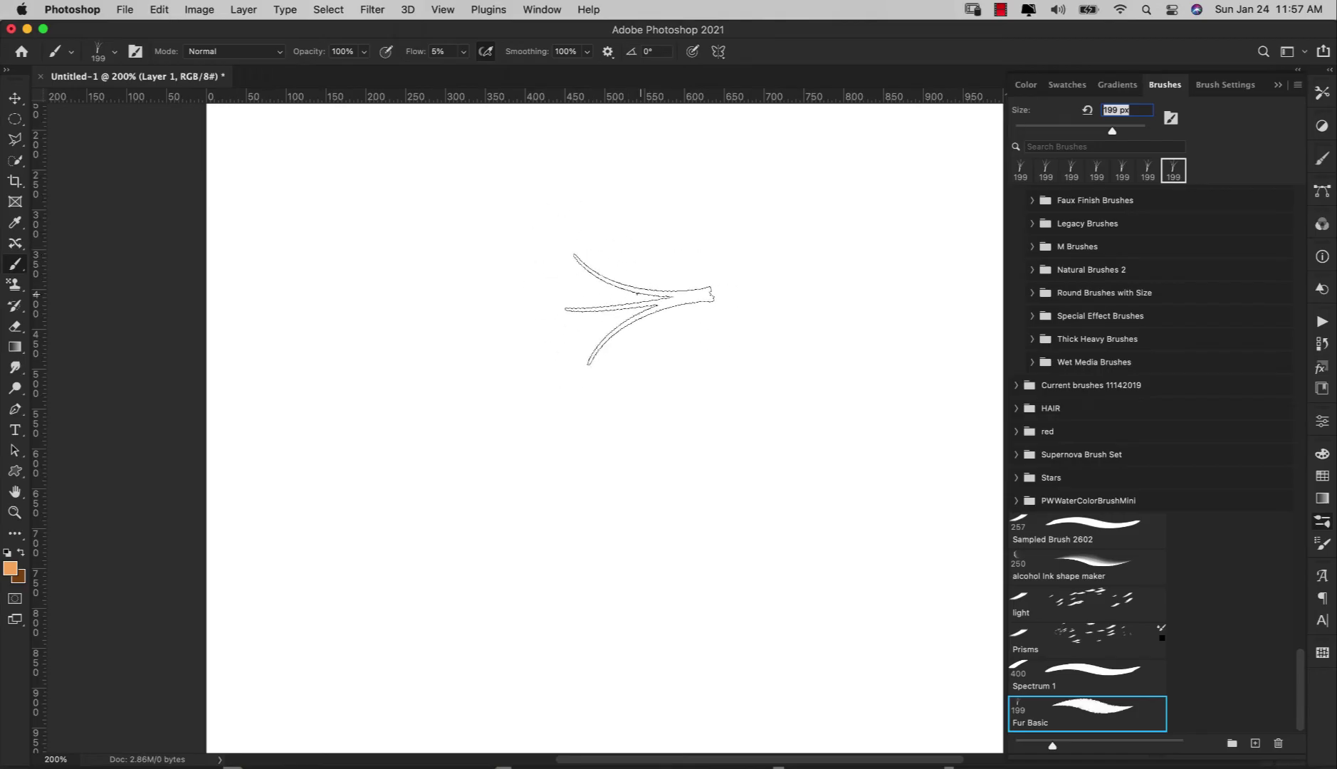
{"action": "left_click", "coordinate": [1174, 164]}
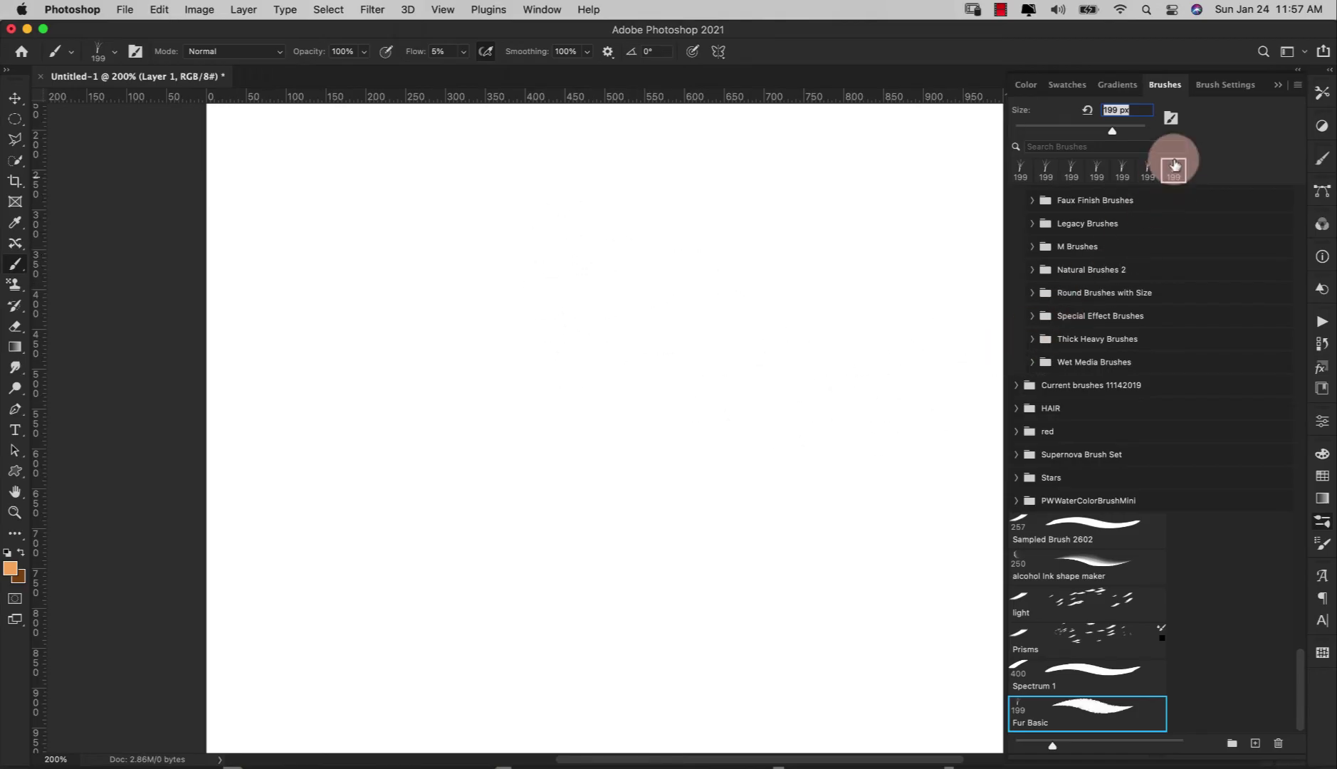
Step: Set the fur brush's size to 200 px in its Brush Tip Shape settings
{"action": "left_click", "coordinate": [1225, 85]}
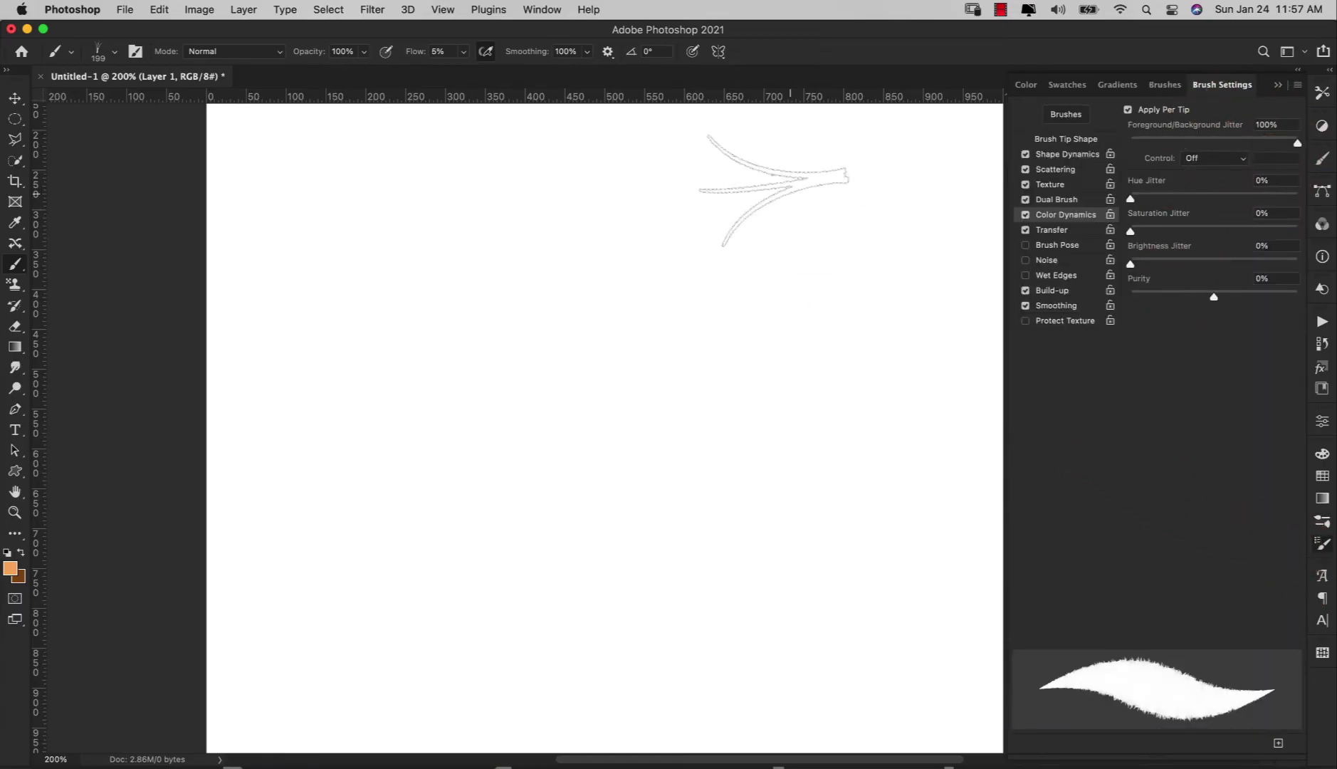
{"action": "left_click", "coordinate": [541, 10]}
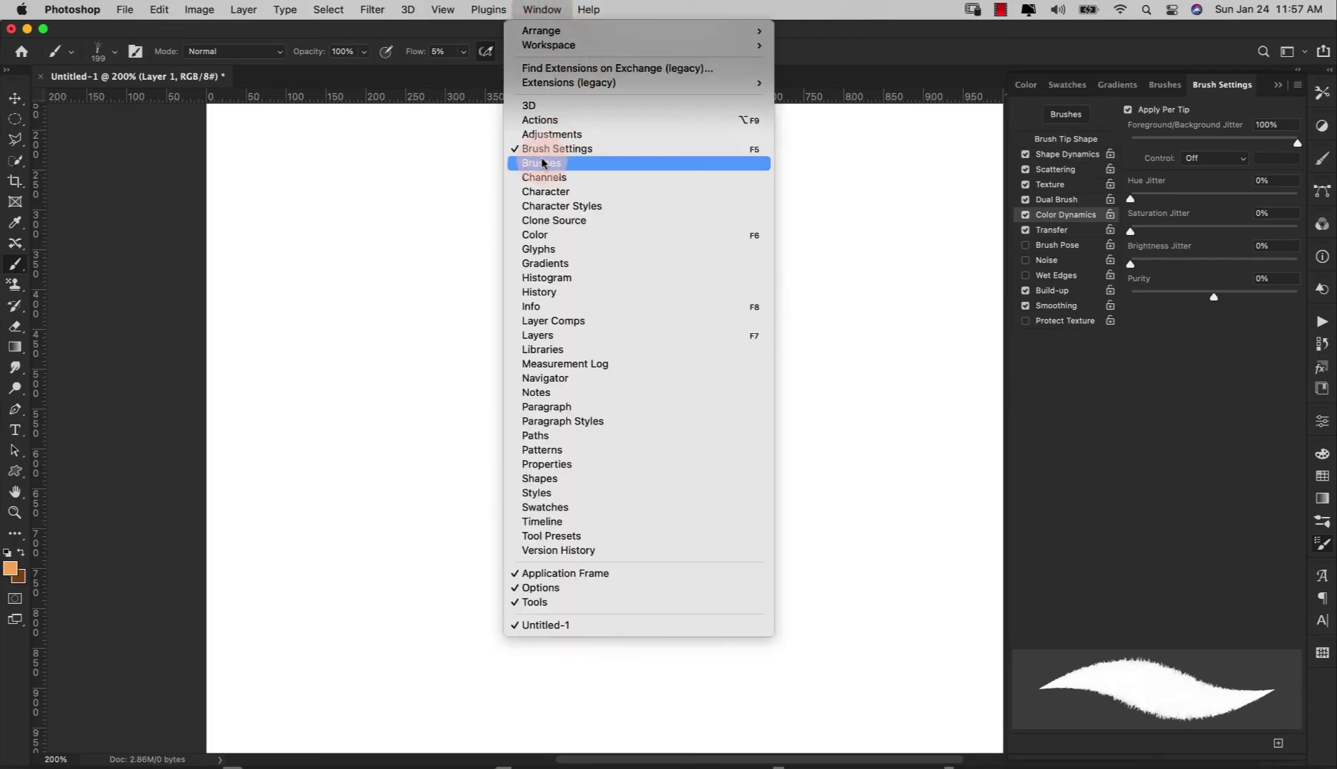
{"action": "left_click", "coordinate": [581, 146]}
{"action": "left_click", "coordinate": [1044, 139]}
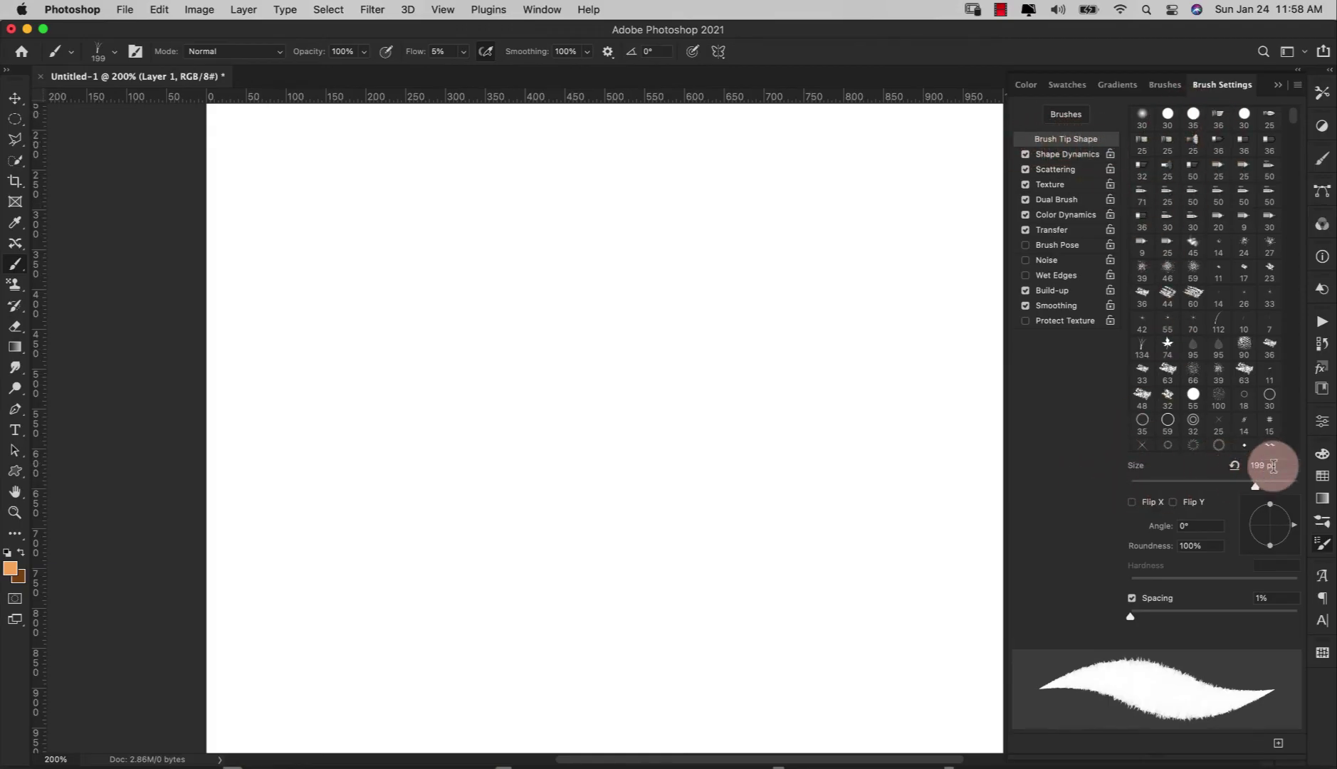
{"action": "left_click", "coordinate": [1285, 465]}
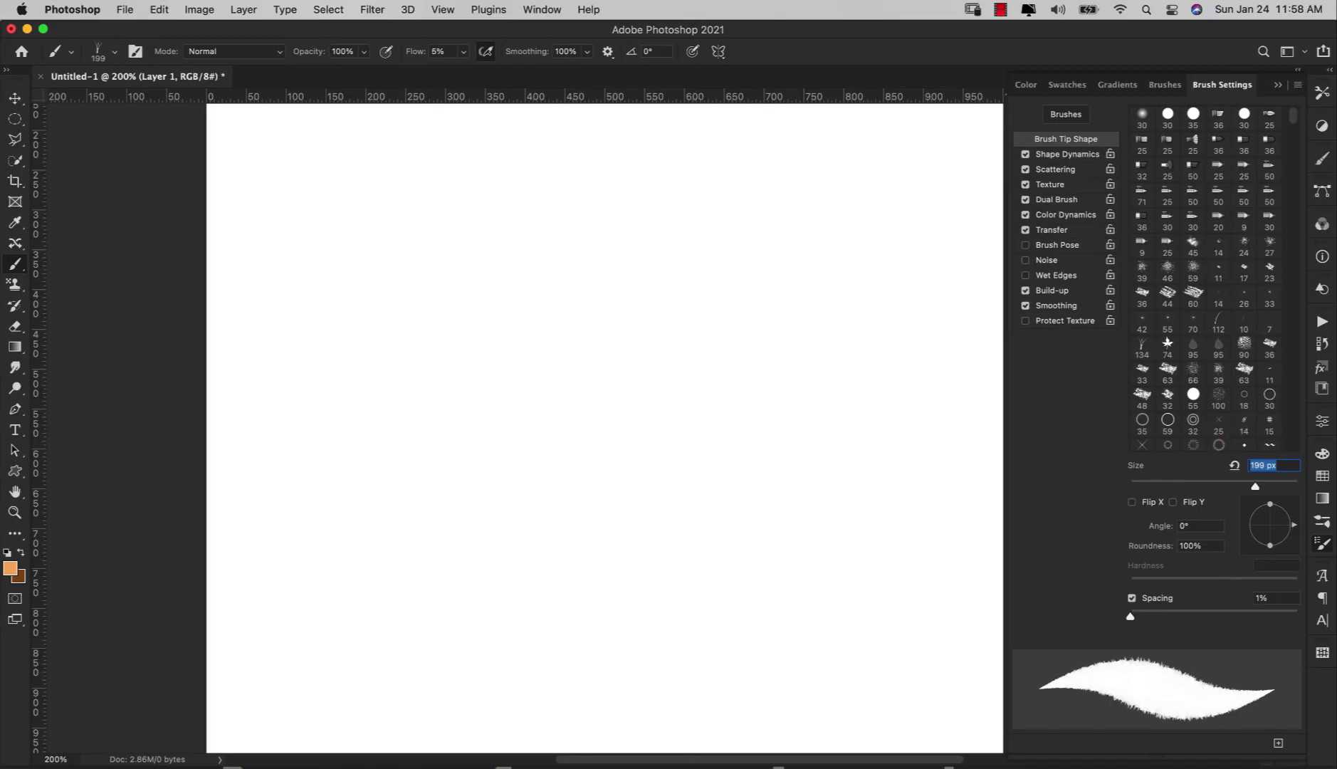
{"action": "type", "text": "200"}
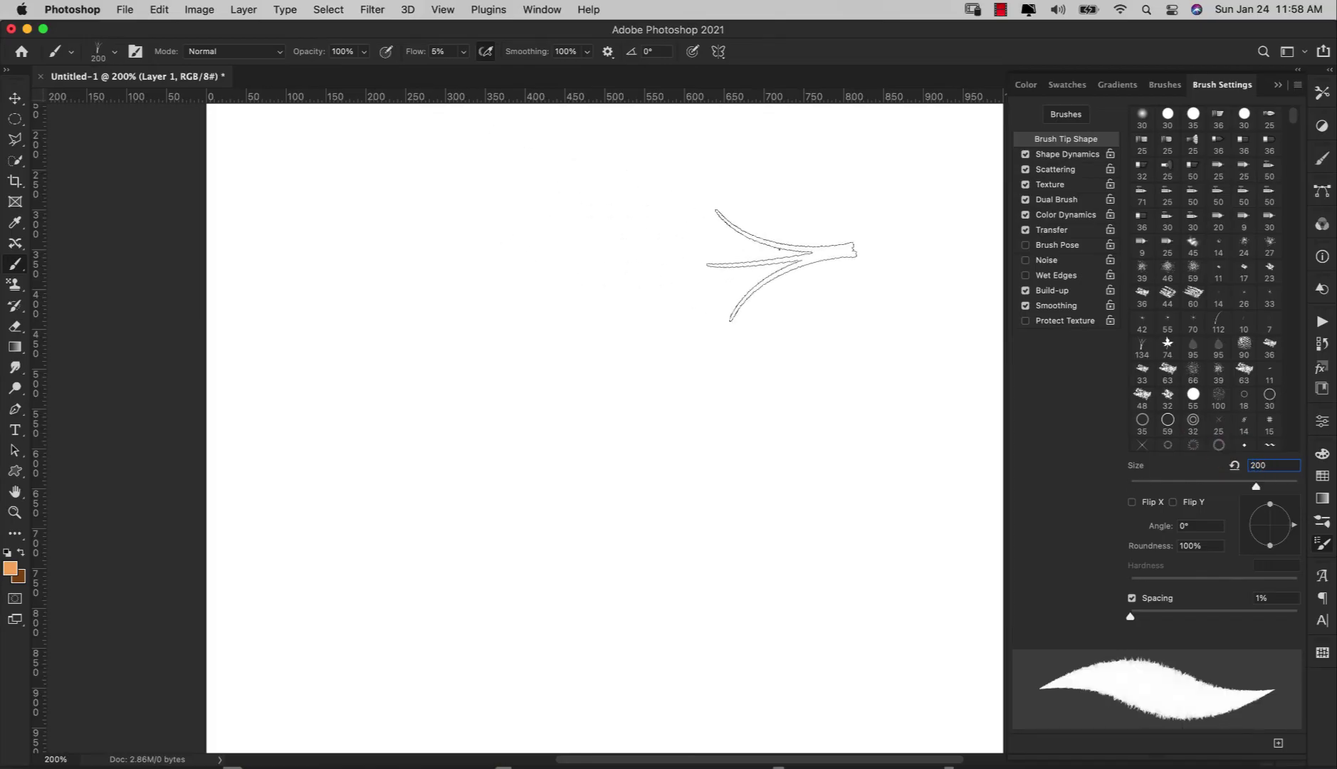
{"action": "left_click", "coordinate": [1235, 614]}
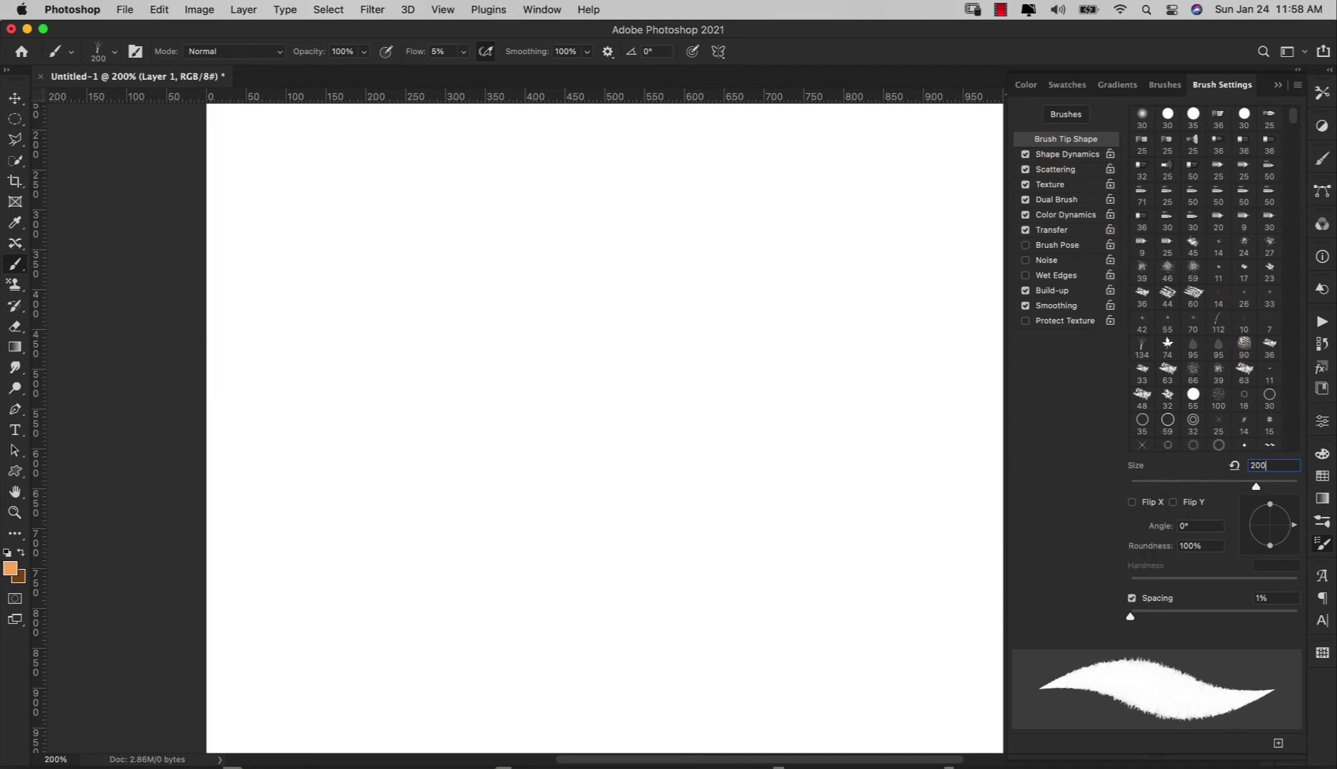
Step: Examine the brush's Shape Dynamics and reselect Initial Direction as the angle jitter control
{"action": "left_click", "coordinate": [1061, 154]}
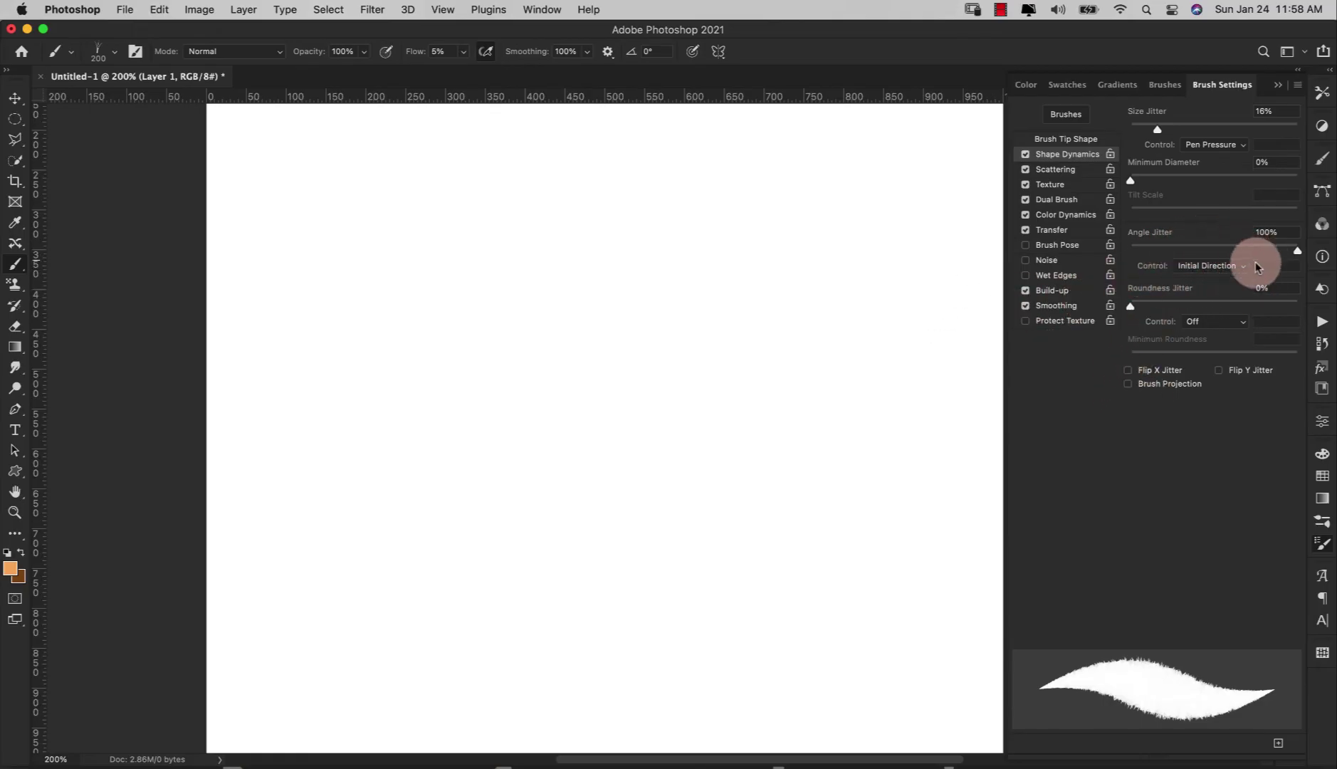
{"action": "left_click", "coordinate": [1182, 269]}
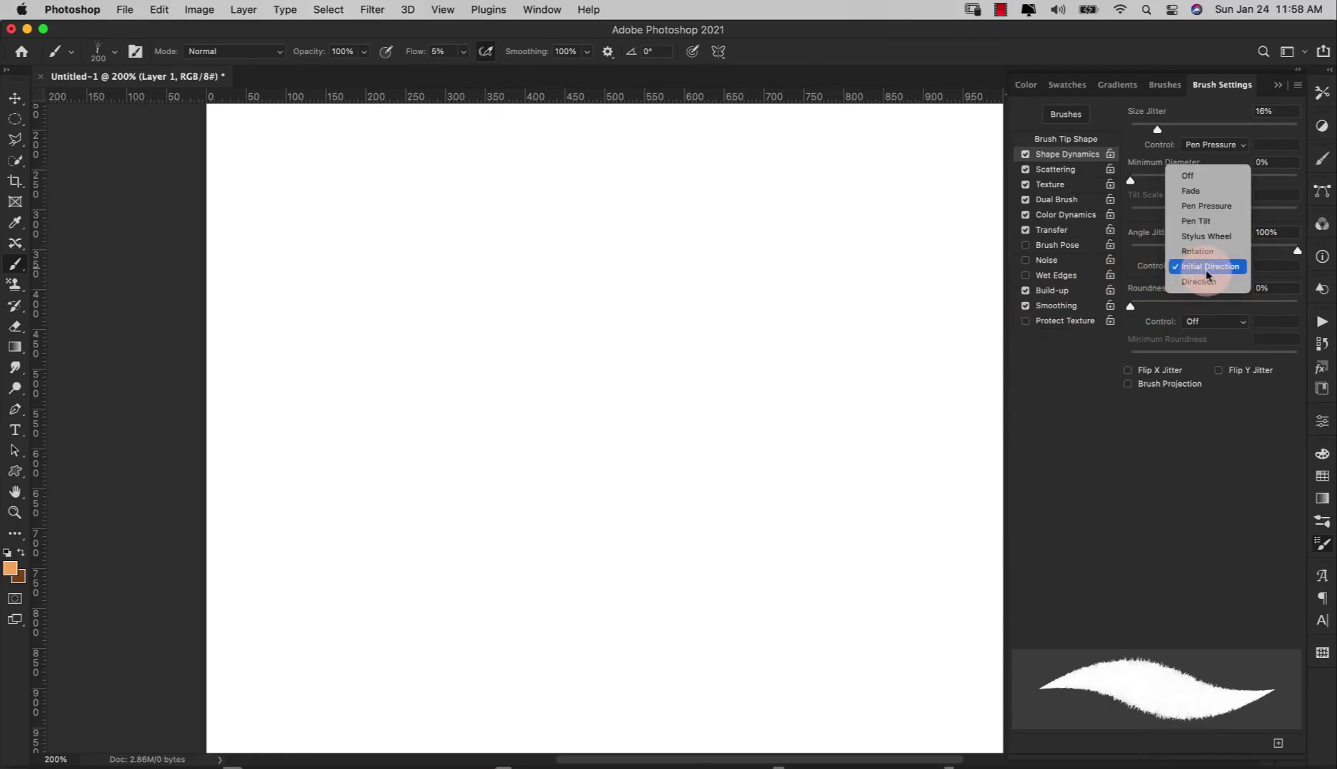
{"action": "left_click", "coordinate": [1209, 267]}
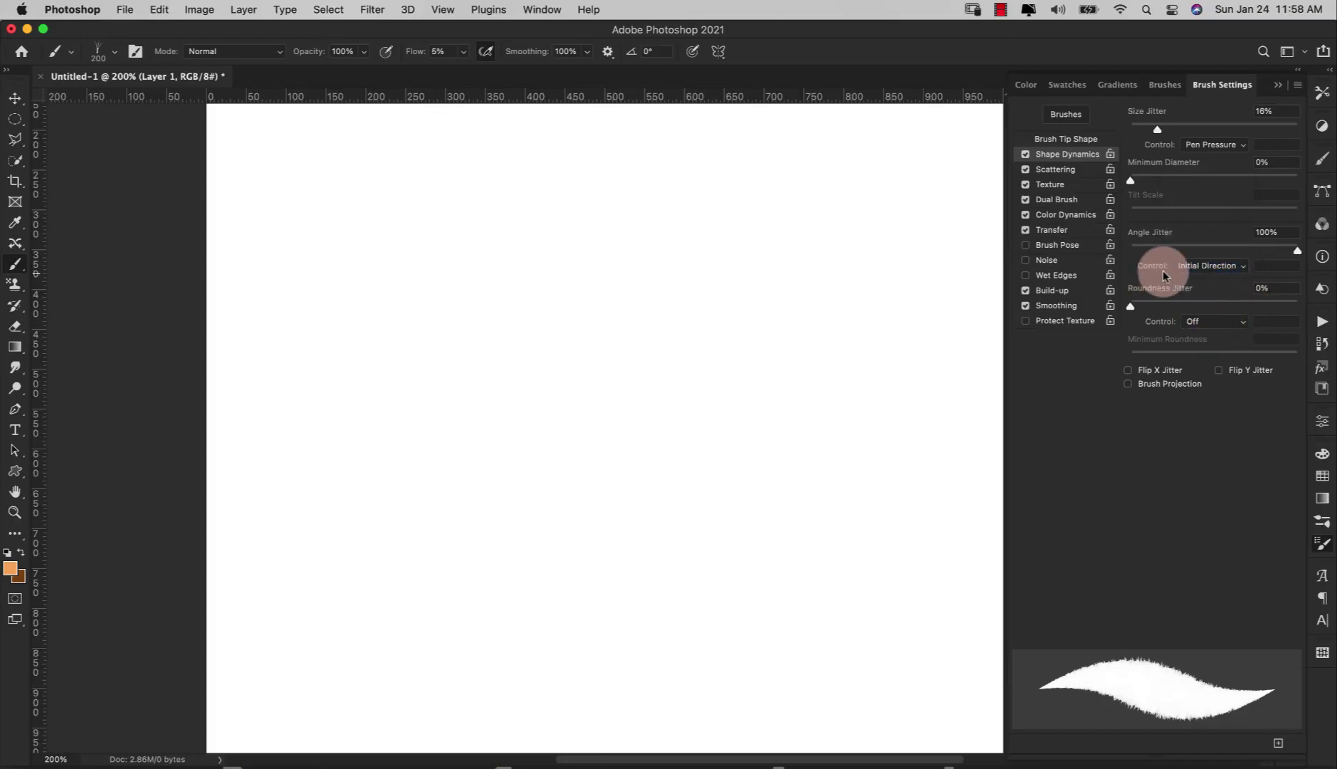
{"action": "mouse_move", "coordinate": [812, 509]}
{"action": "left_mouse_down"}
{"action": "mouse_move", "coordinate": [731, 523]}
{"action": "mouse_move", "coordinate": [504, 205]}
{"action": "mouse_move", "coordinate": [416, 184]}
{"action": "left_mouse_up"}
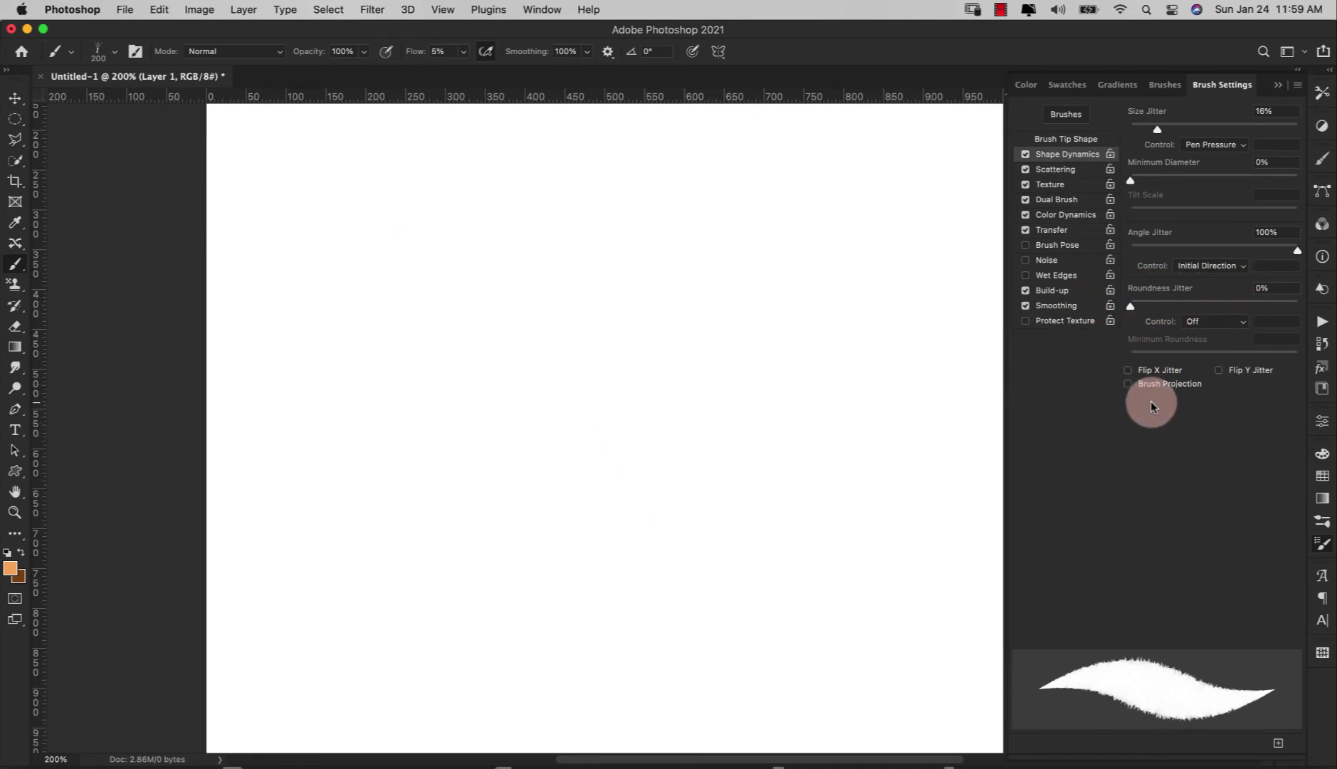
Step: Paint two orange-brown fur strokes, one with a scattering count of 6 and one with 1, and undo both
{"action": "left_click", "coordinate": [1049, 174]}
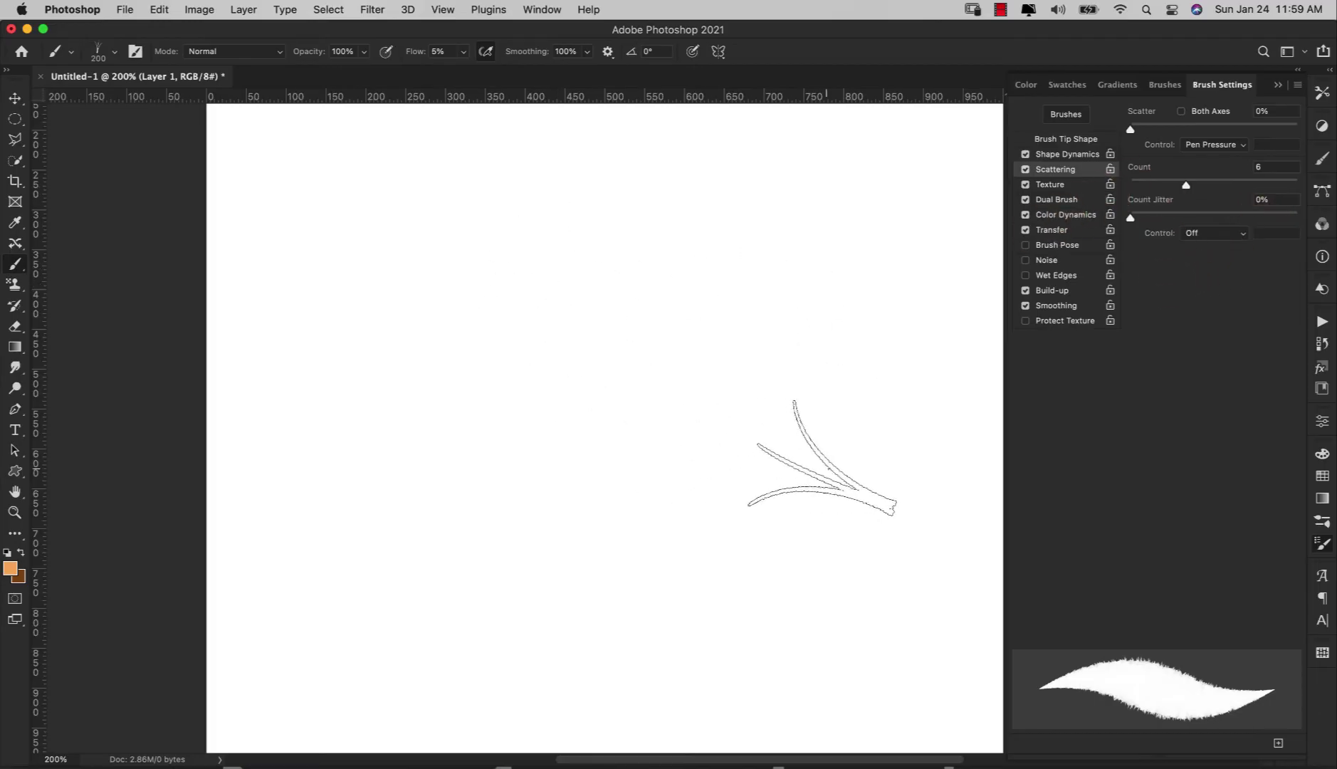
{"action": "mouse_move", "coordinate": [822, 457]}
{"action": "left_mouse_down"}
{"action": "mouse_move", "coordinate": [829, 486]}
{"action": "mouse_move", "coordinate": [731, 352]}
{"action": "mouse_move", "coordinate": [590, 212]}
{"action": "mouse_move", "coordinate": [551, 235]}
{"action": "left_mouse_up"}
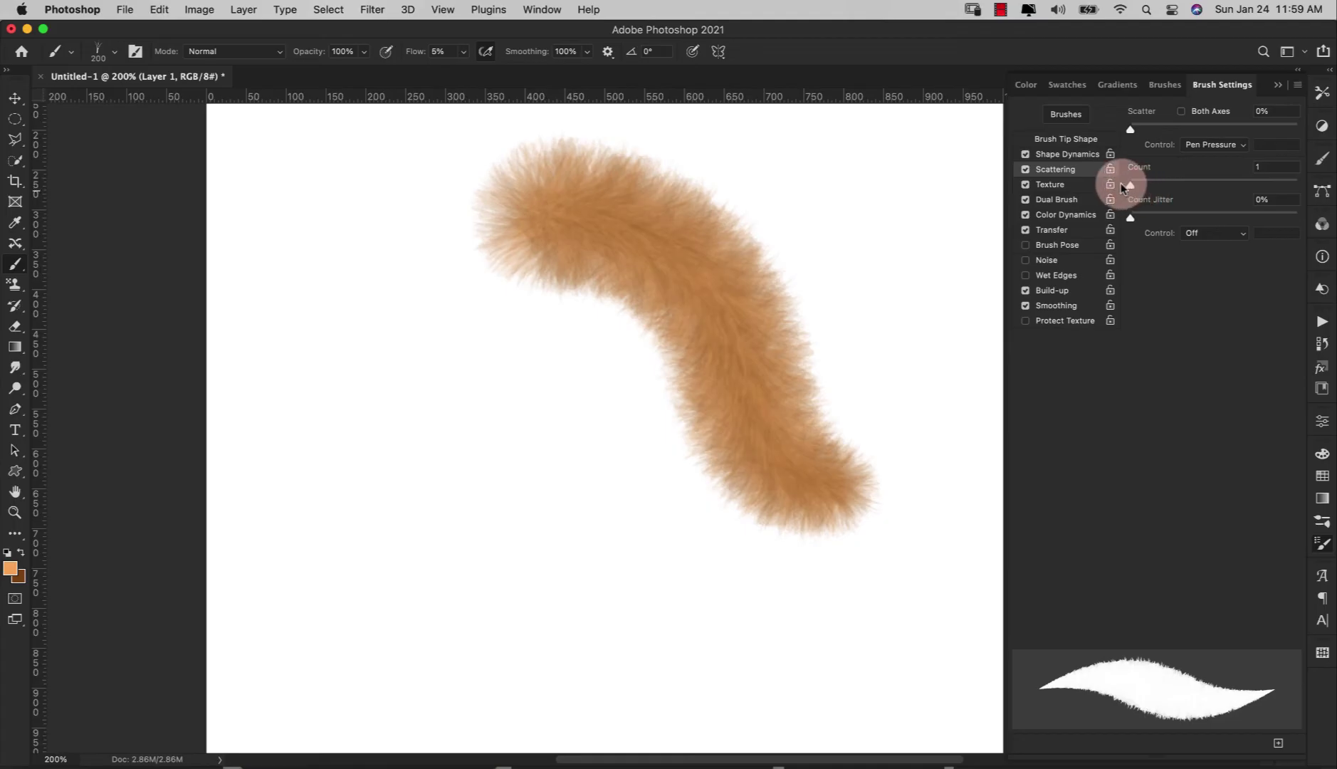
{"action": "mouse_move", "coordinate": [378, 262]}
{"action": "left_mouse_down"}
{"action": "mouse_move", "coordinate": [488, 425]}
{"action": "mouse_move", "coordinate": [478, 537]}
{"action": "mouse_move", "coordinate": [534, 629]}
{"action": "mouse_move", "coordinate": [594, 627]}
{"action": "left_mouse_up"}
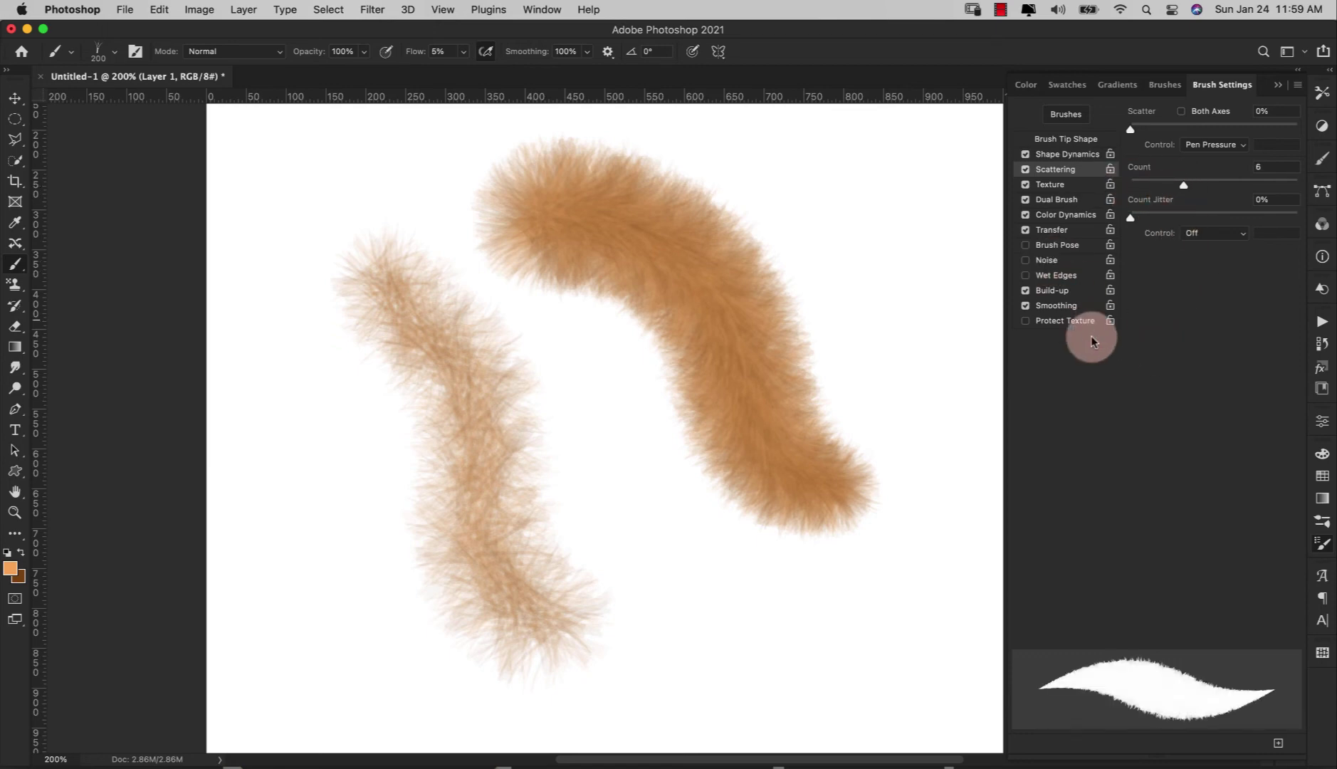
{"action": "key", "text": "super+z"}
{"action": "key", "text": "super+z"}
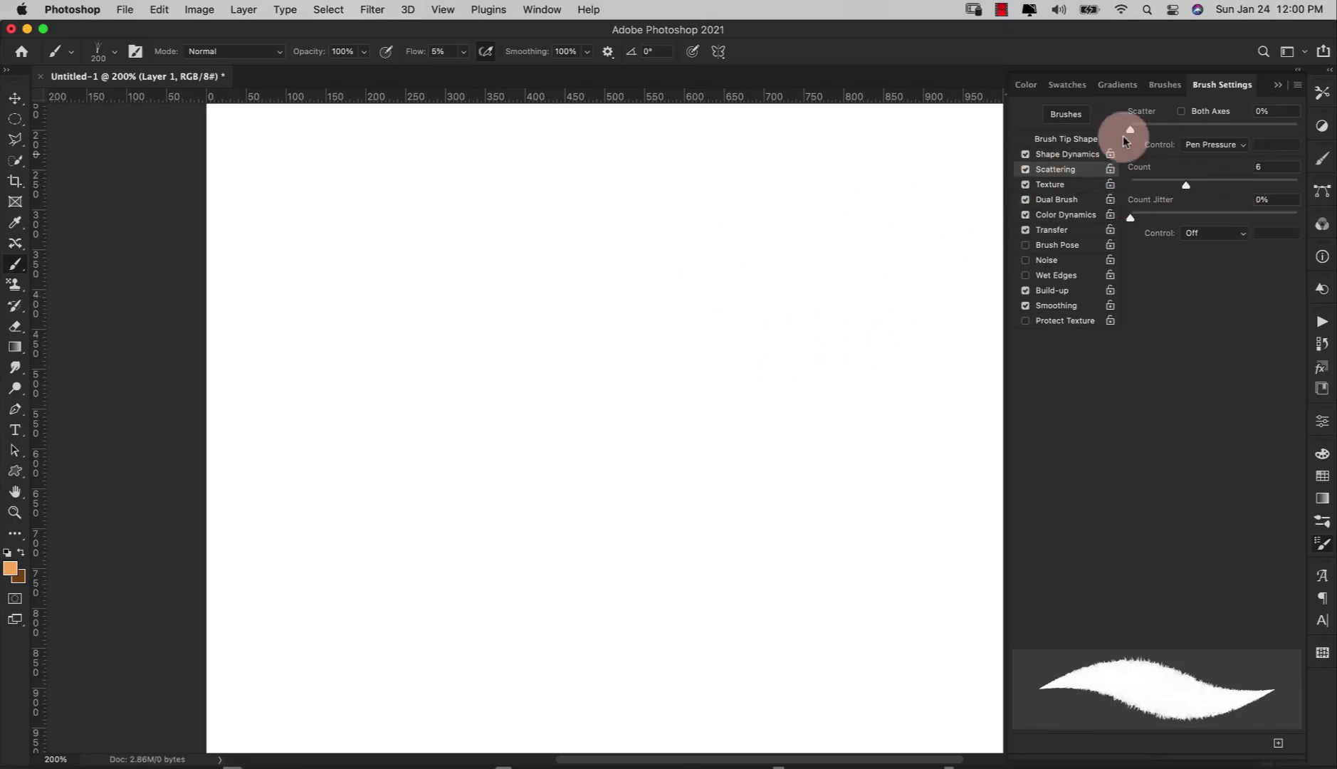
Step: Examine the brush's Texture settings and browse the texture patterns up to the Legacy Patterns and More folder
{"action": "left_click", "coordinate": [1030, 182]}
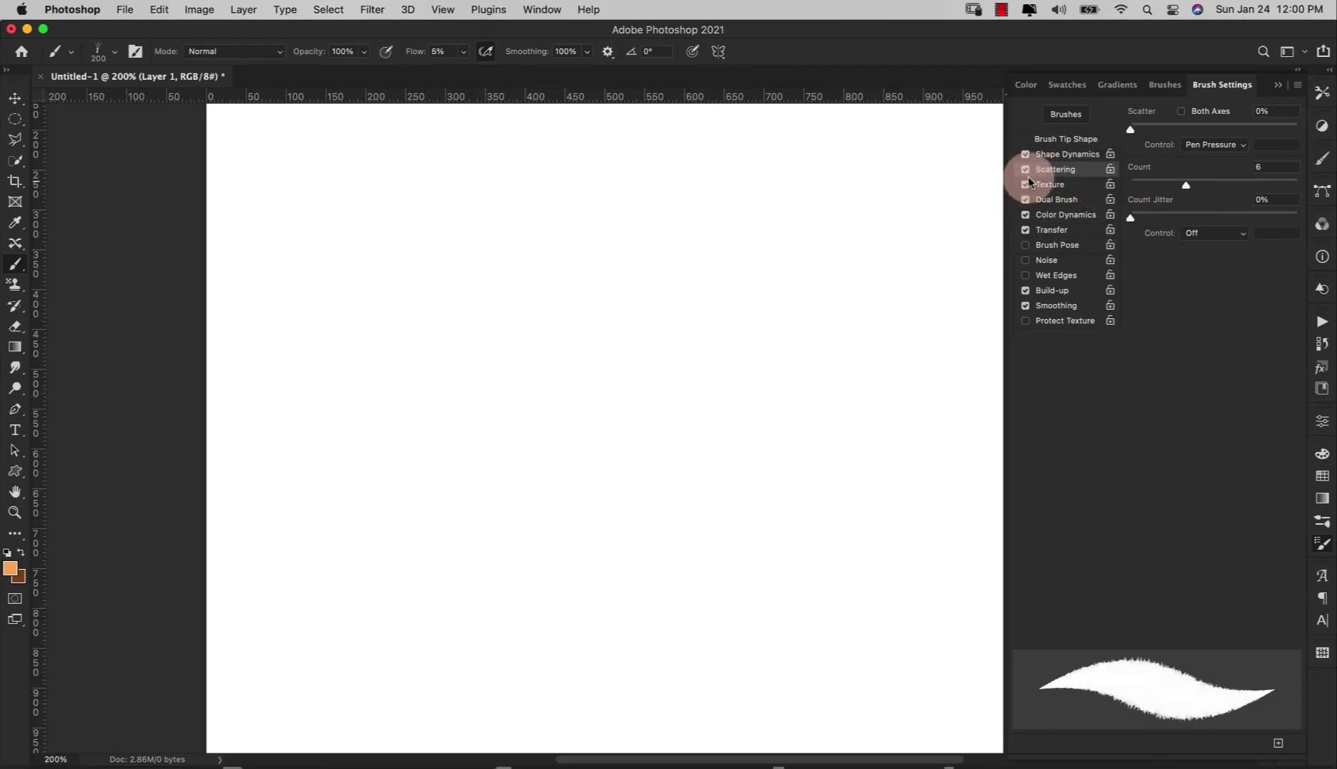
{"action": "left_click", "coordinate": [1049, 186]}
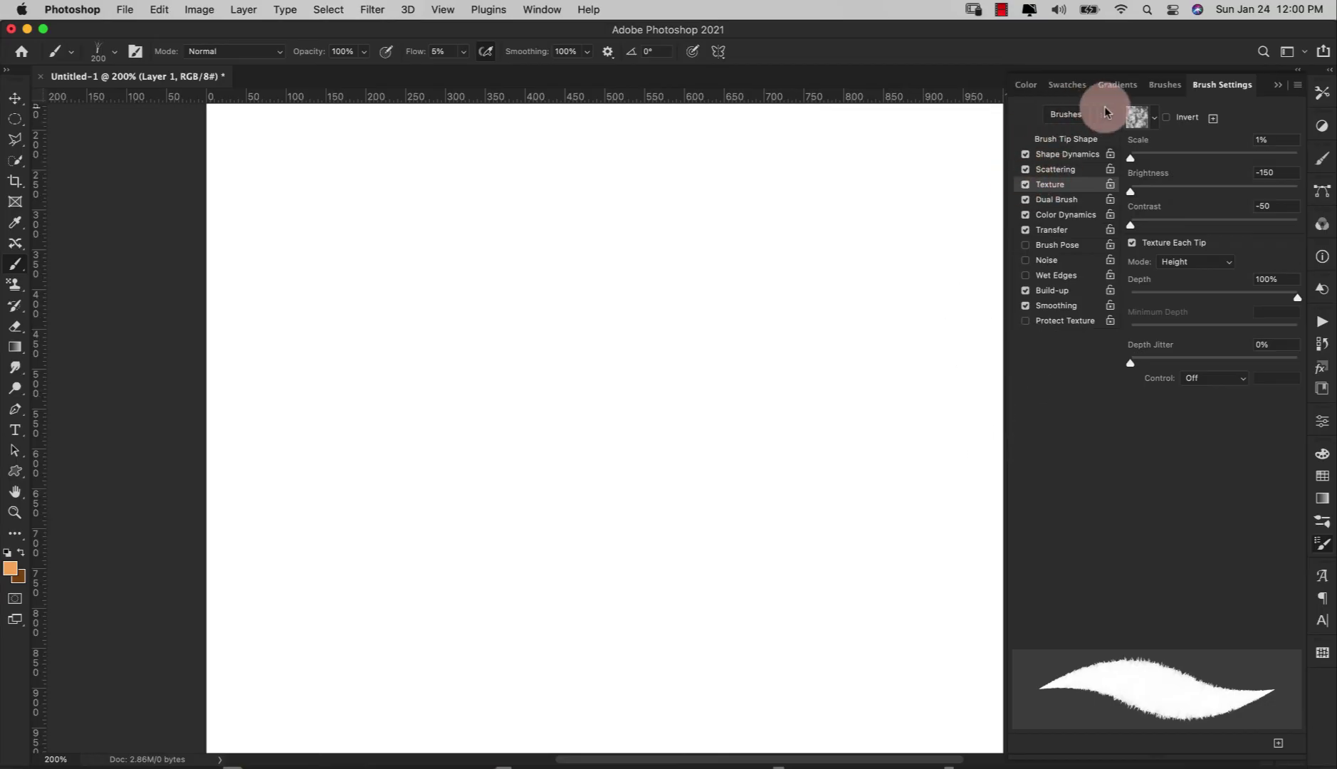
{"action": "left_click", "coordinate": [1150, 128]}
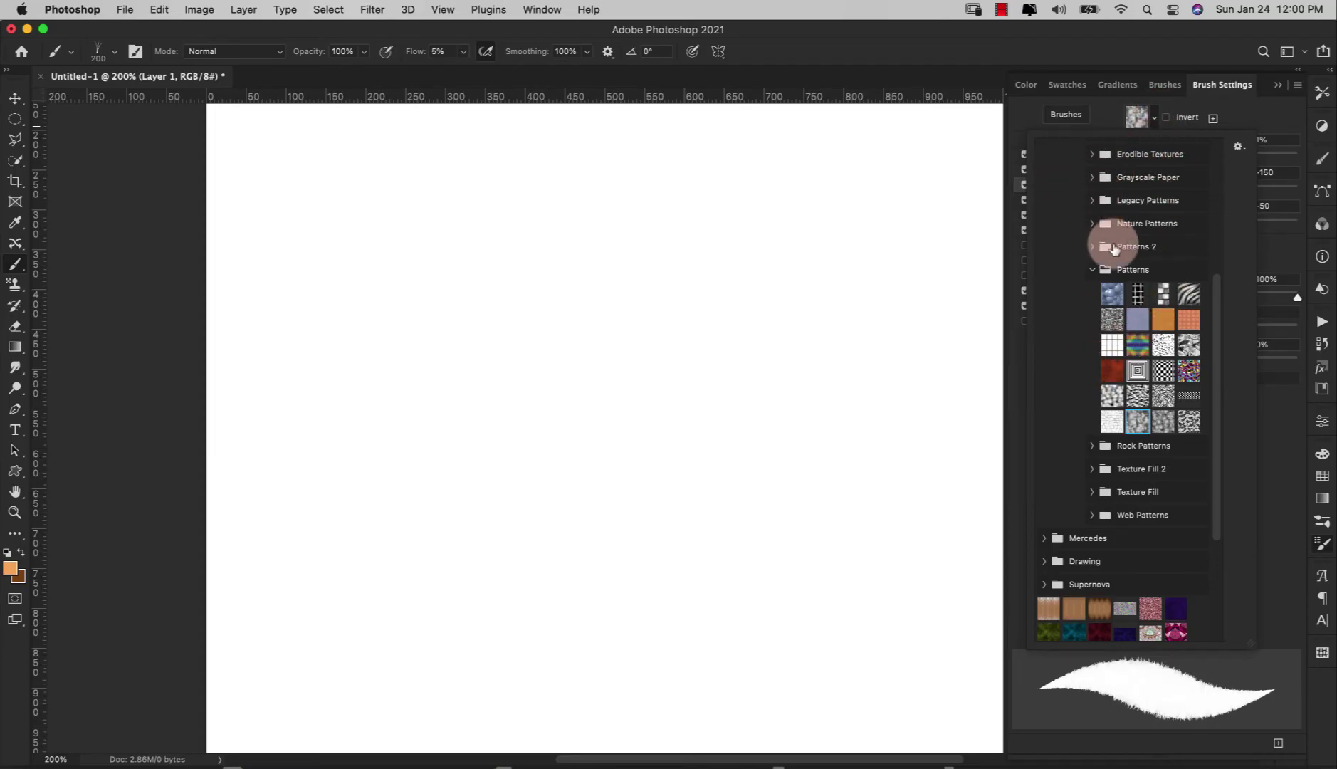
{"action": "left_click_drag", "start_coordinate": [1217, 355], "coordinate": [1200, 197]}
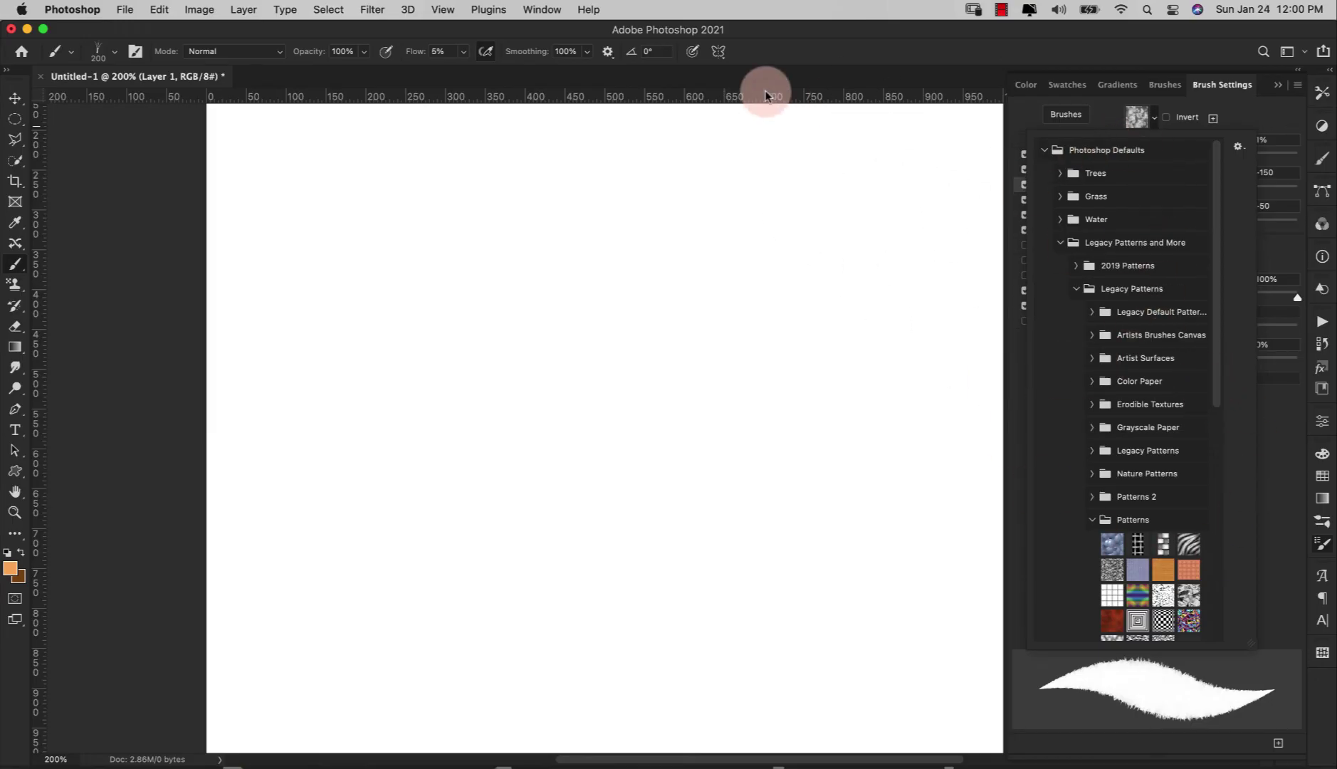
Step: Check where the Legacy Patterns and More set is loaded and look through the Photoshop Defaults pattern folders
{"action": "left_click", "coordinate": [539, 10]}
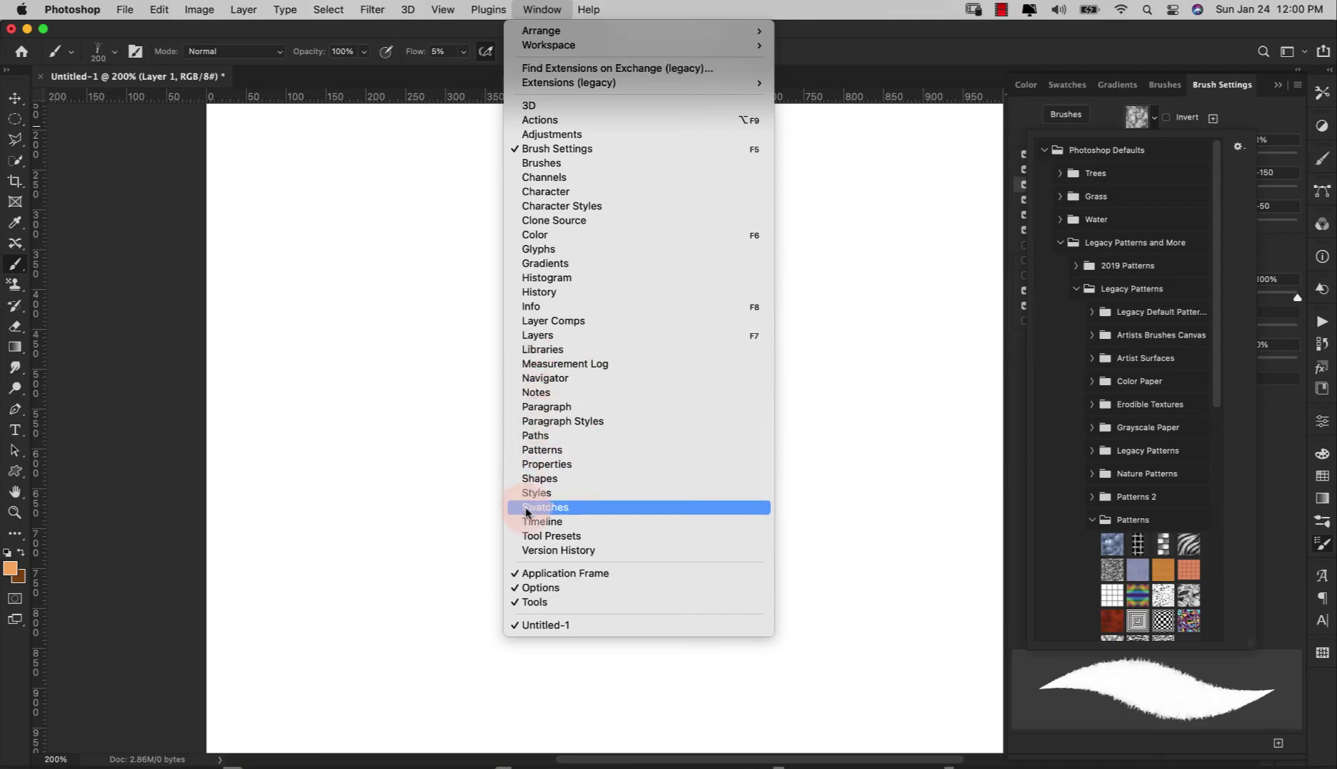
{"action": "left_click", "coordinate": [562, 459]}
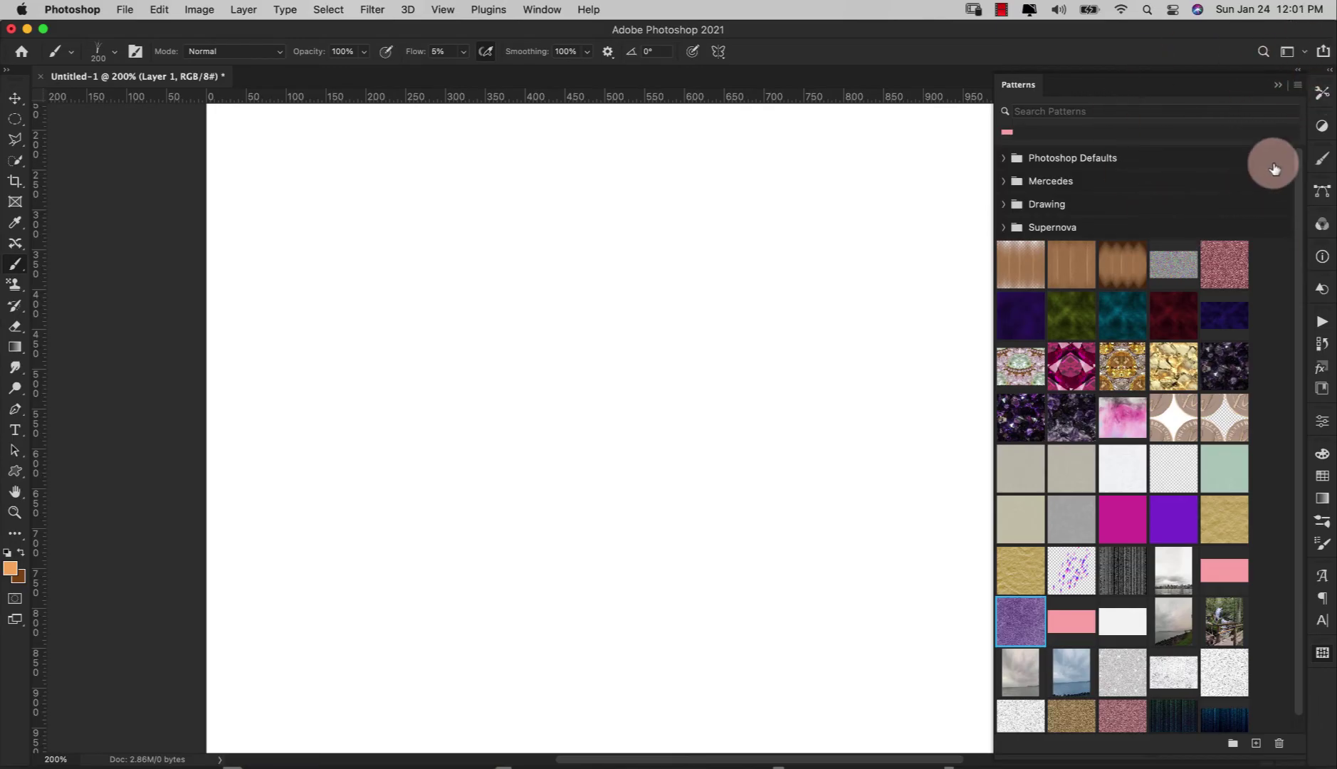
{"action": "left_click", "coordinate": [1297, 89]}
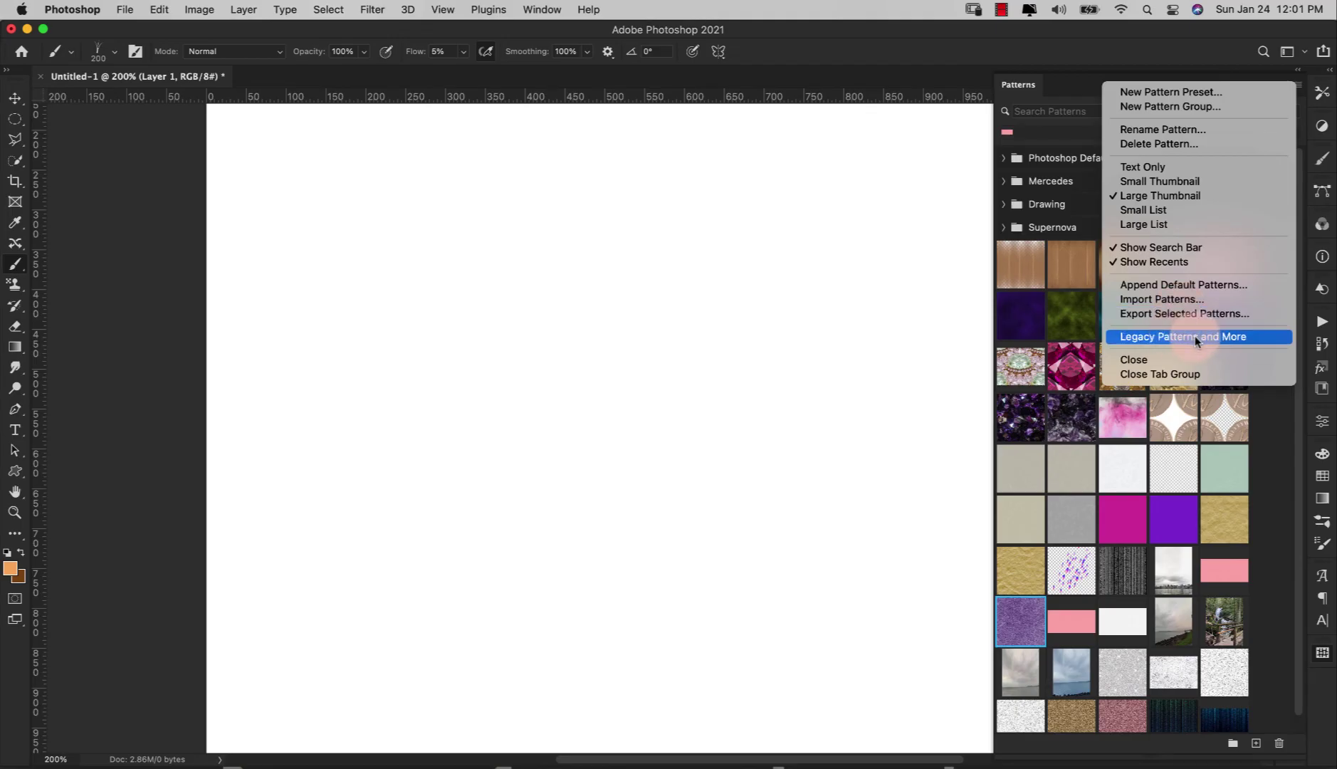
{"action": "left_click", "coordinate": [1029, 185]}
{"action": "left_click", "coordinate": [1007, 157]}
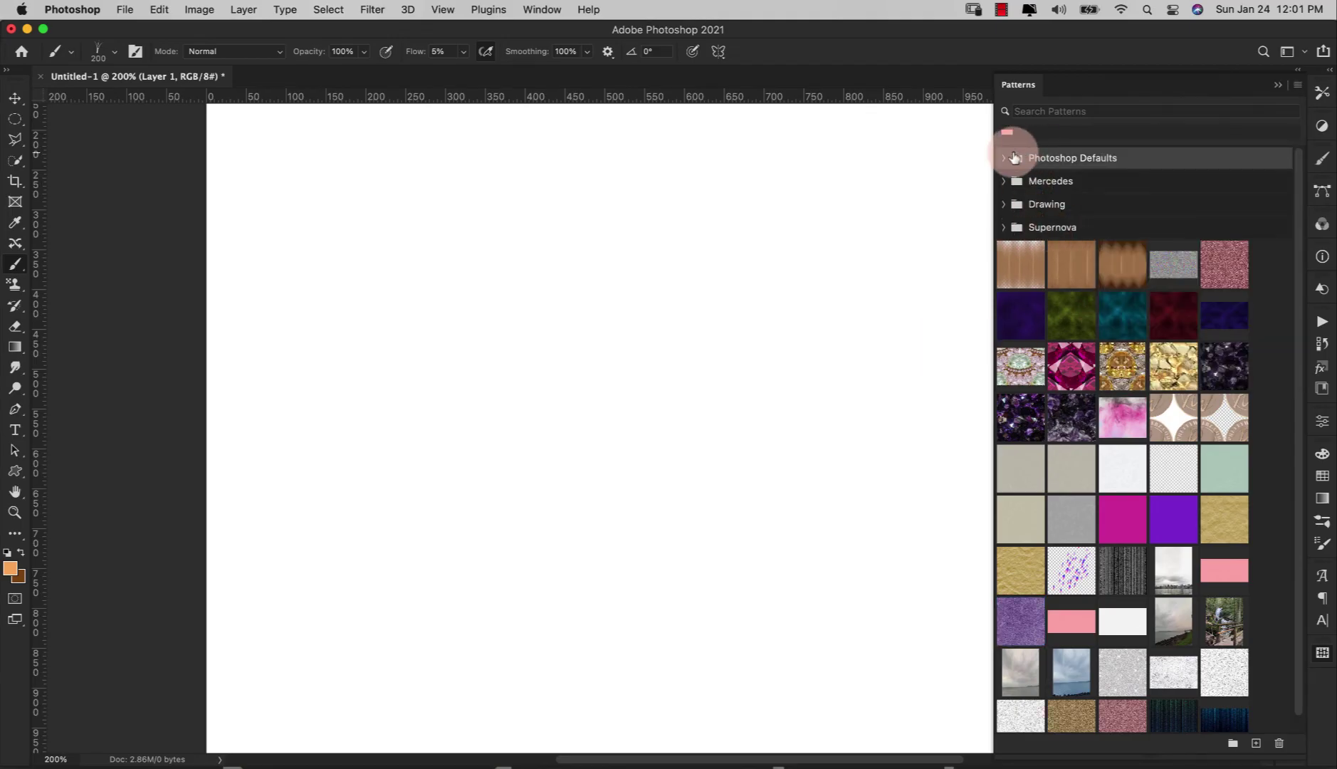
{"action": "left_click", "coordinate": [1052, 253]}
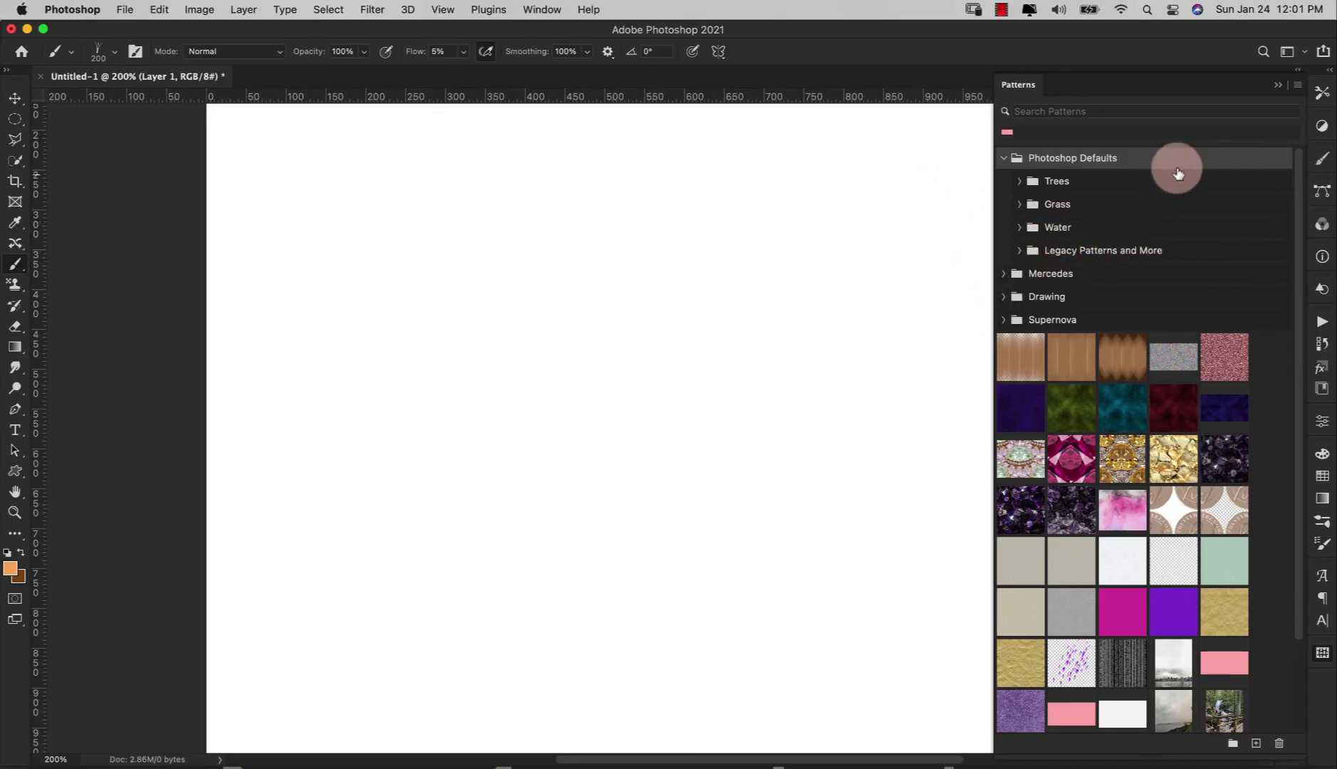
{"action": "left_click", "coordinate": [1279, 86]}
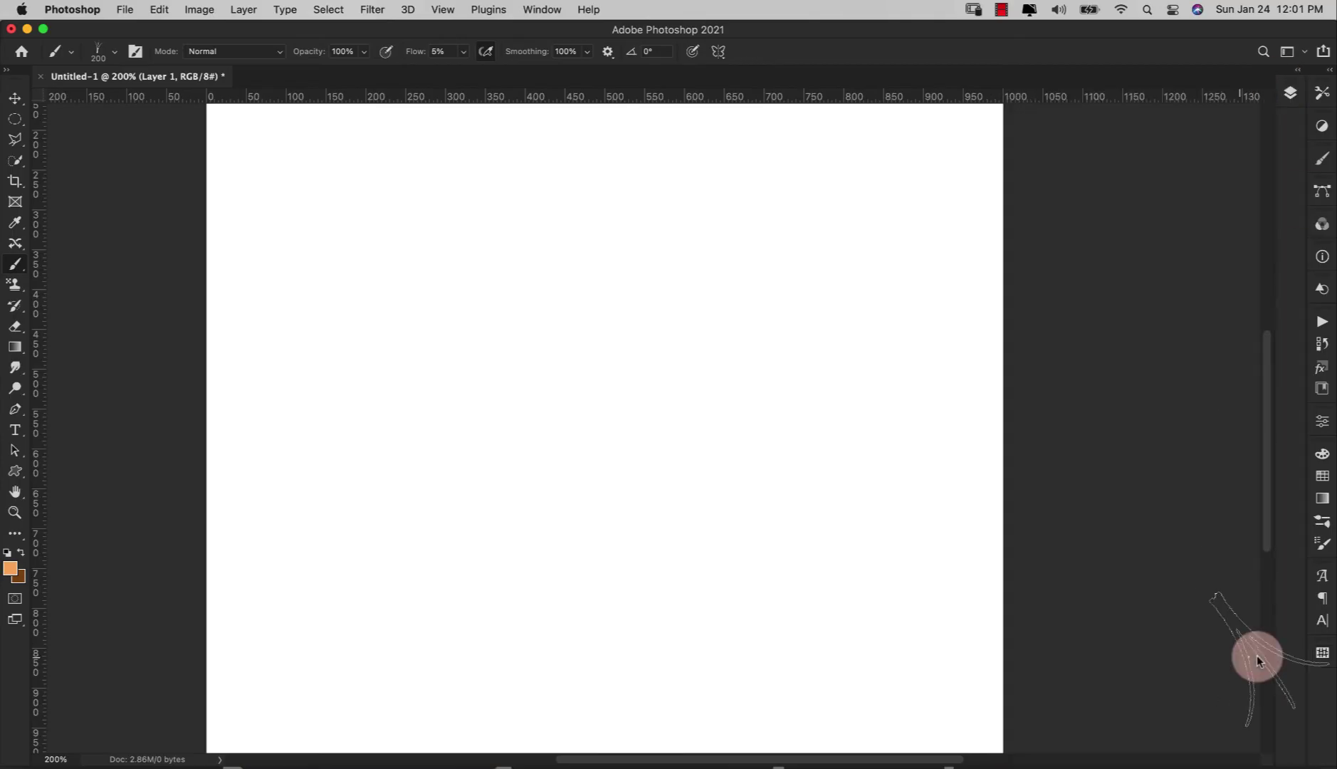
Step: Select the grey mottled pattern in the last row of the Patterns folder under Legacy Patterns as the brush's texture
{"action": "left_click", "coordinate": [1325, 545]}
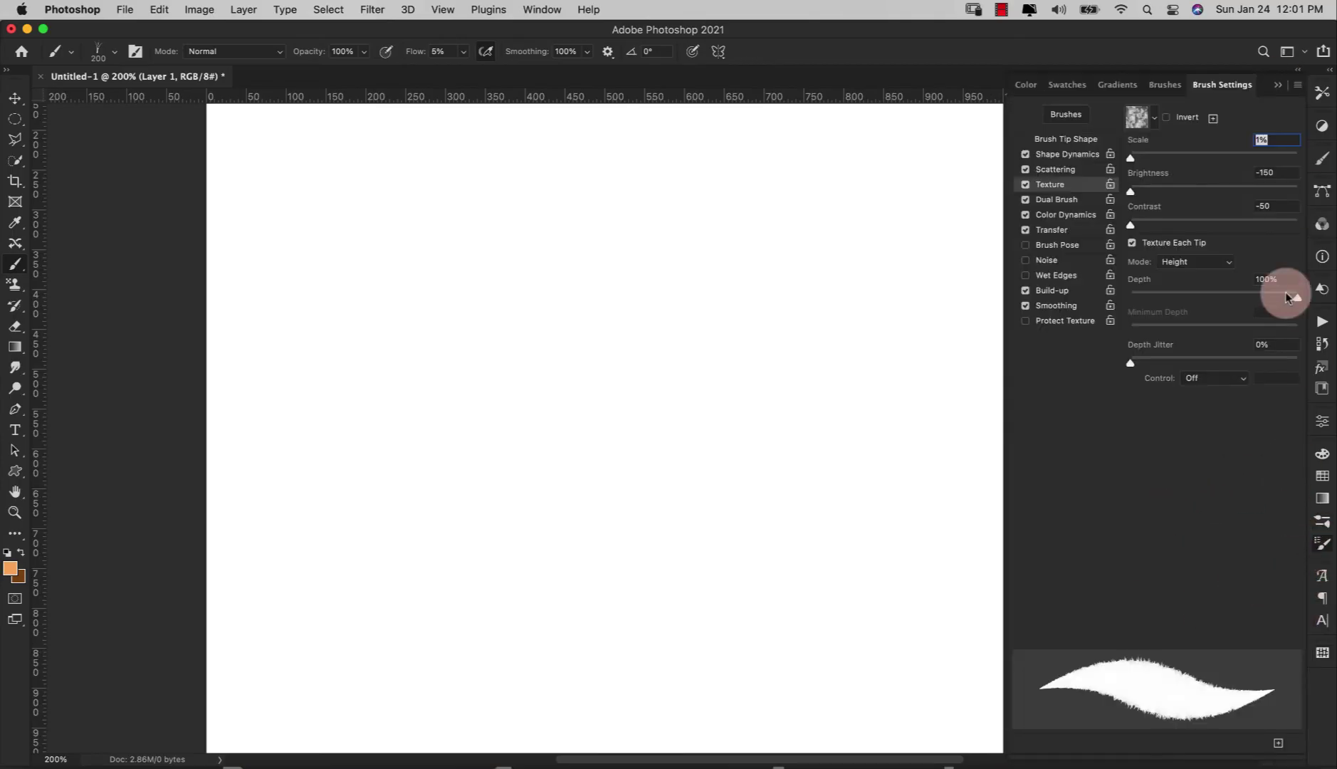
{"action": "left_click", "coordinate": [1154, 118]}
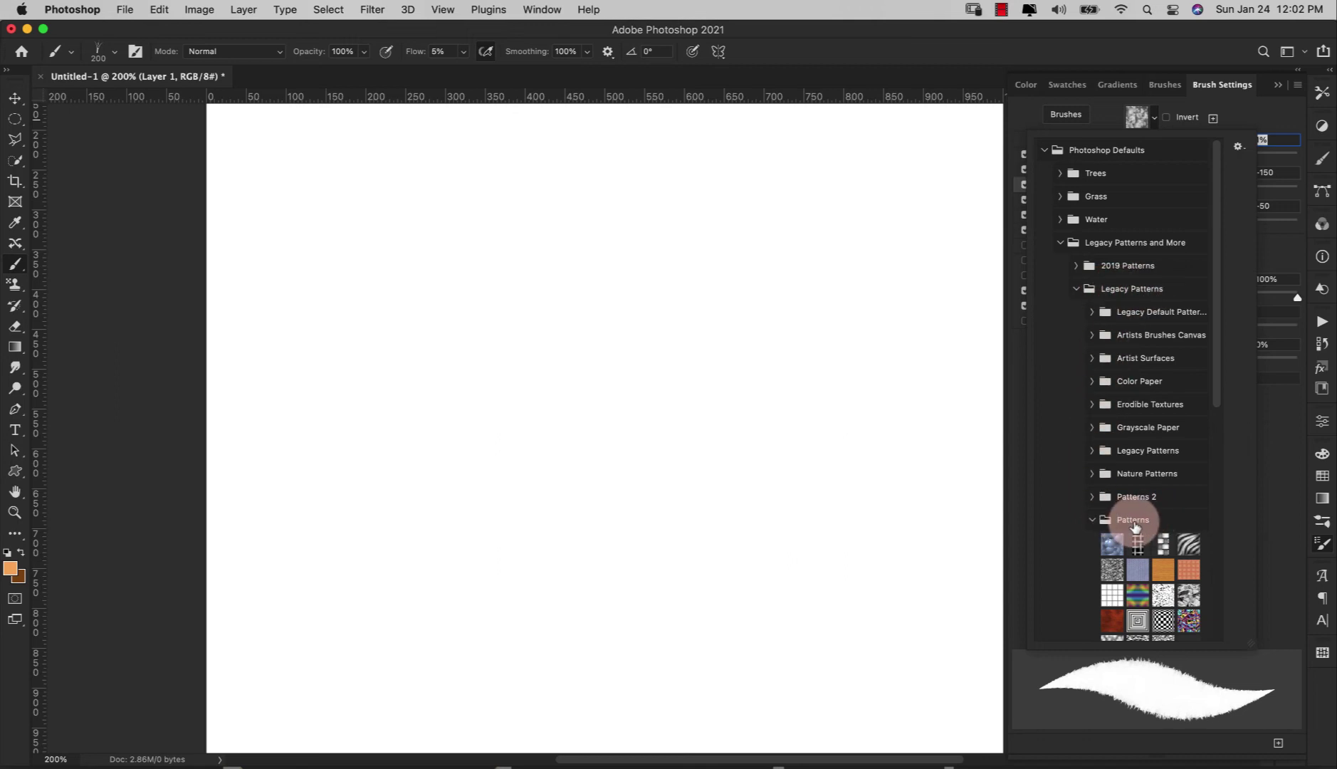
{"action": "left_click_drag", "start_coordinate": [1217, 387], "coordinate": [1220, 495]}
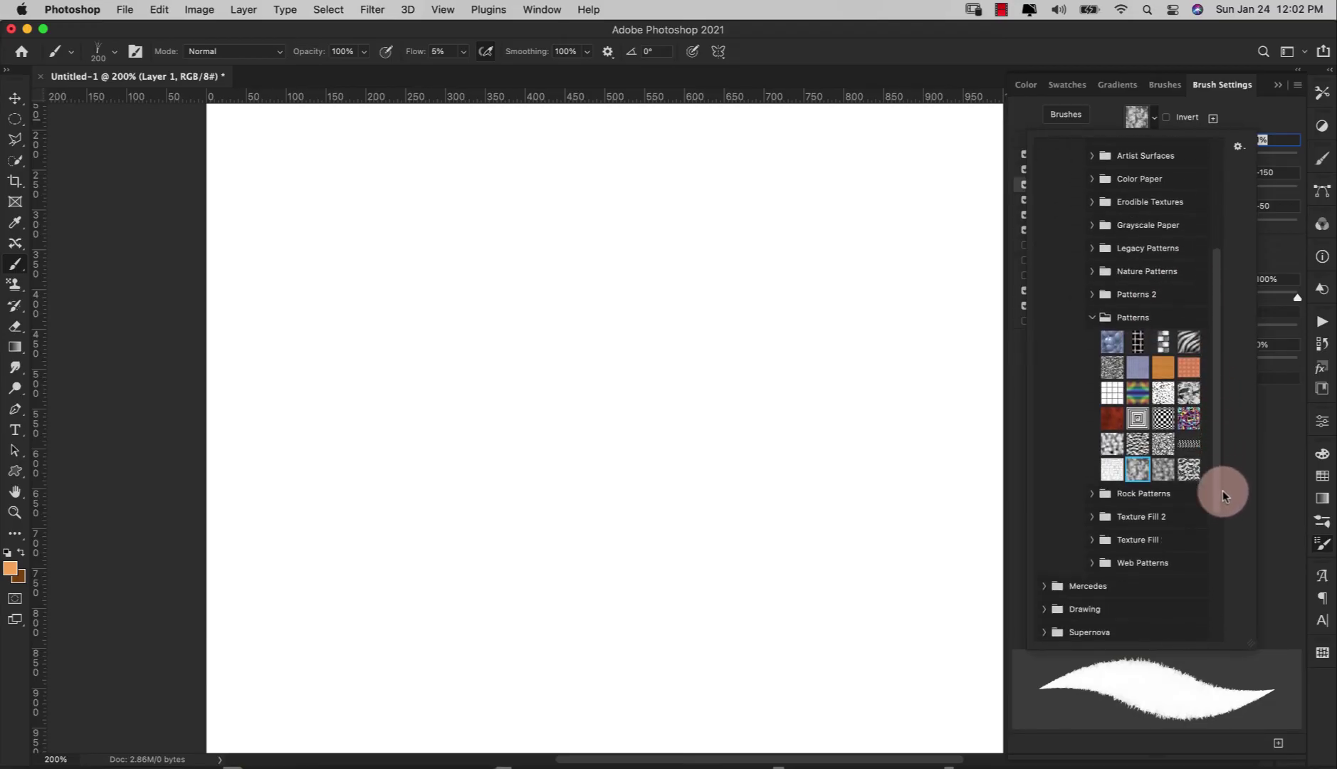
{"action": "left_click", "coordinate": [1138, 469]}
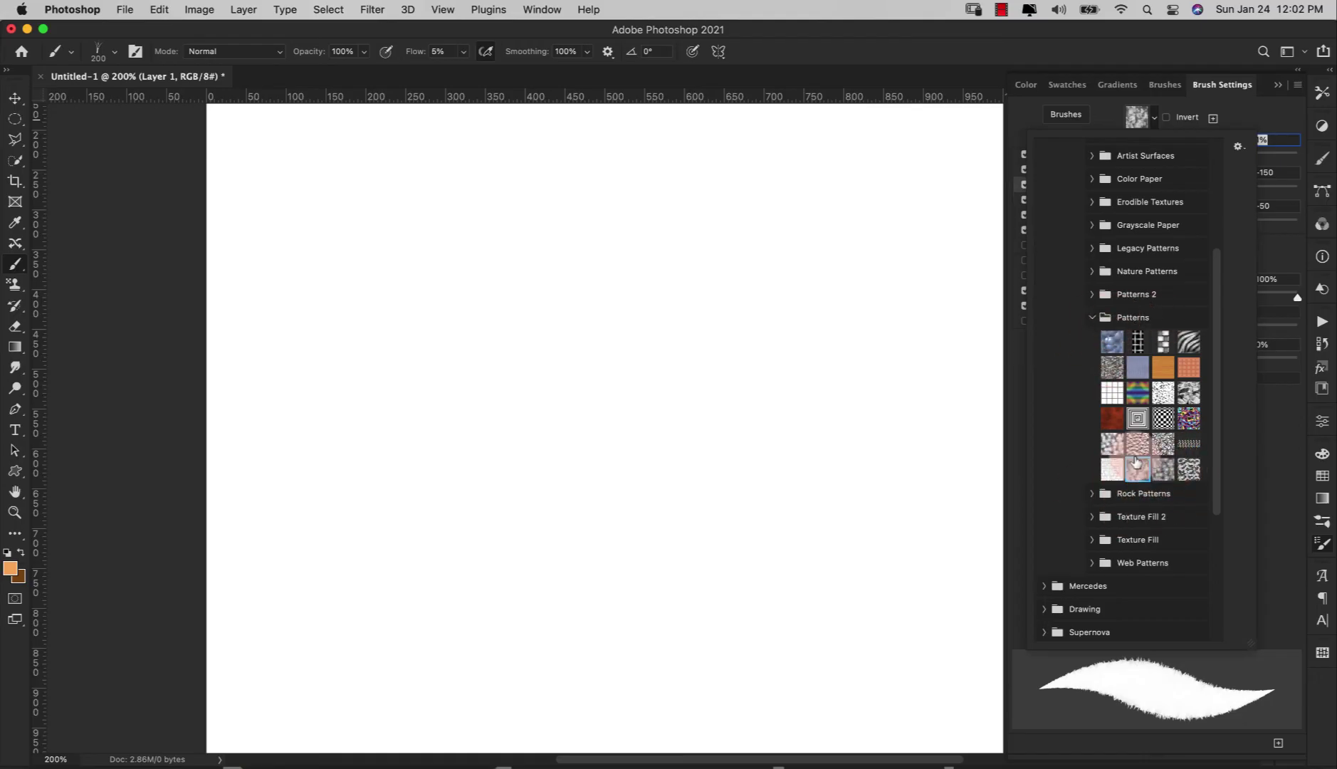
{"action": "left_click", "coordinate": [1263, 420]}
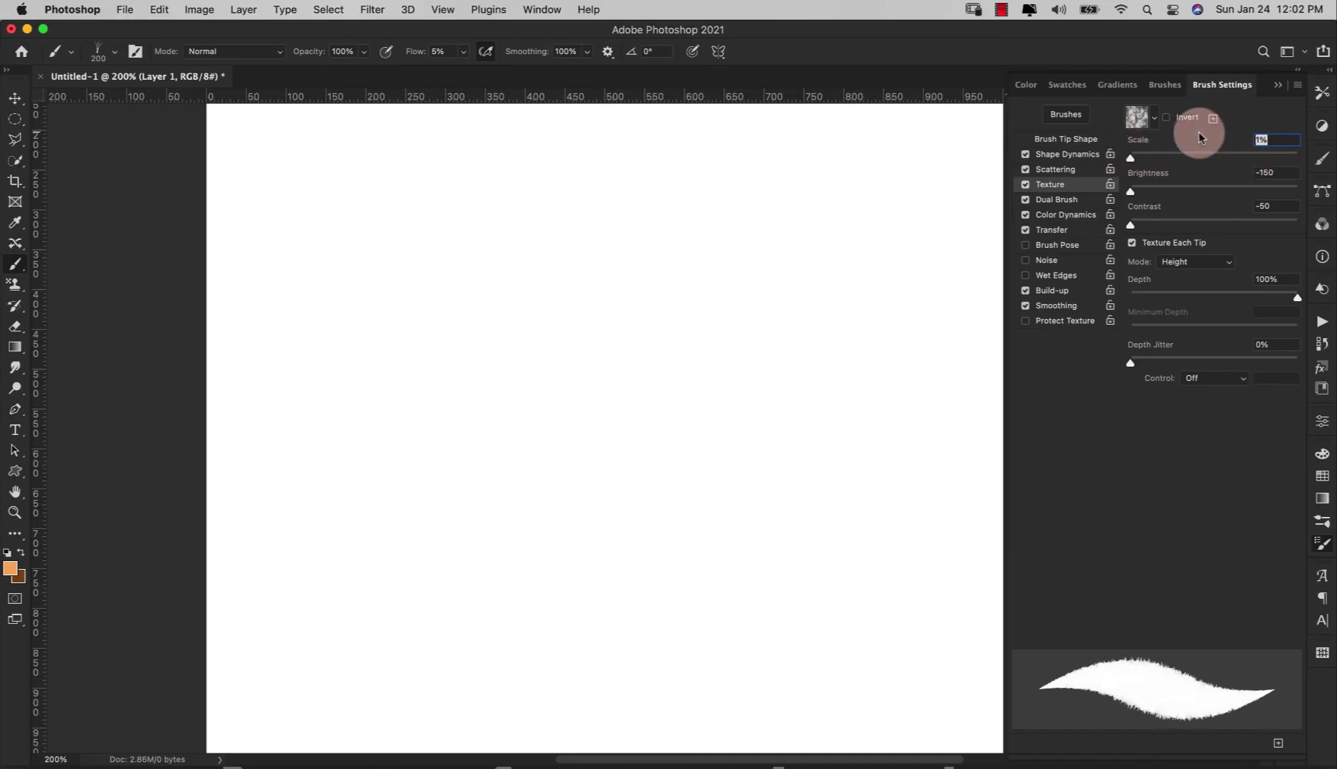
{"action": "key", "text": "Tab"}
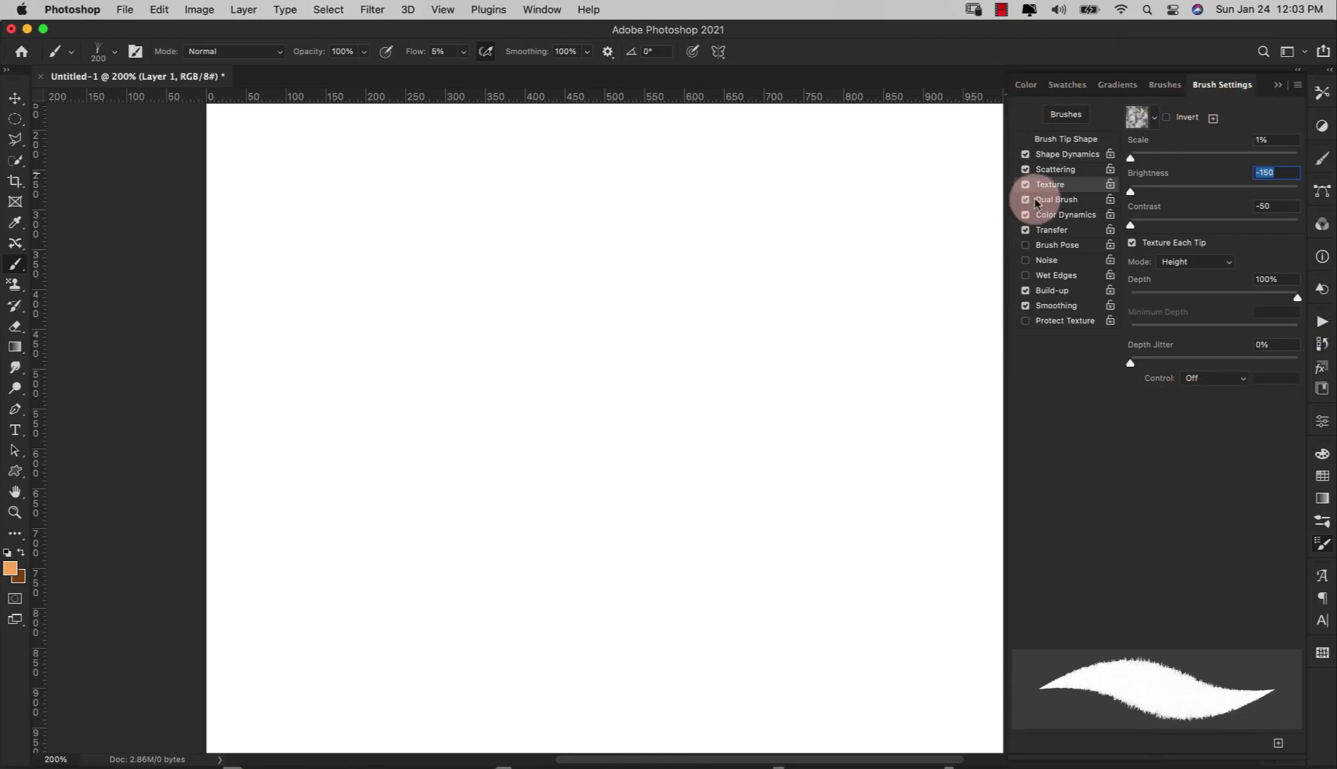
Step: Paint one orange-brown fur stroke with Dual Brush off and one with it on, and undo both strokes
{"action": "left_click", "coordinate": [1054, 201]}
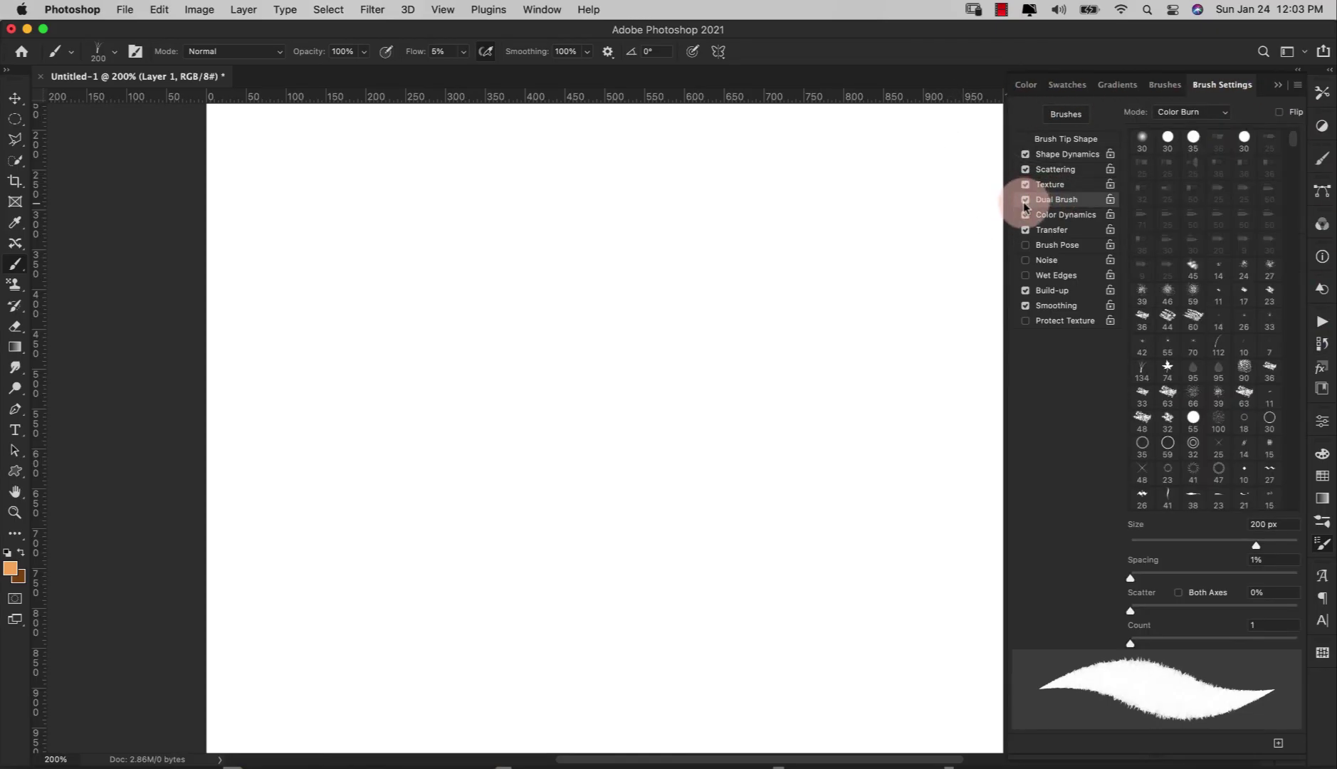
{"action": "left_click", "coordinate": [1026, 200]}
{"action": "left_click", "coordinate": [701, 378]}
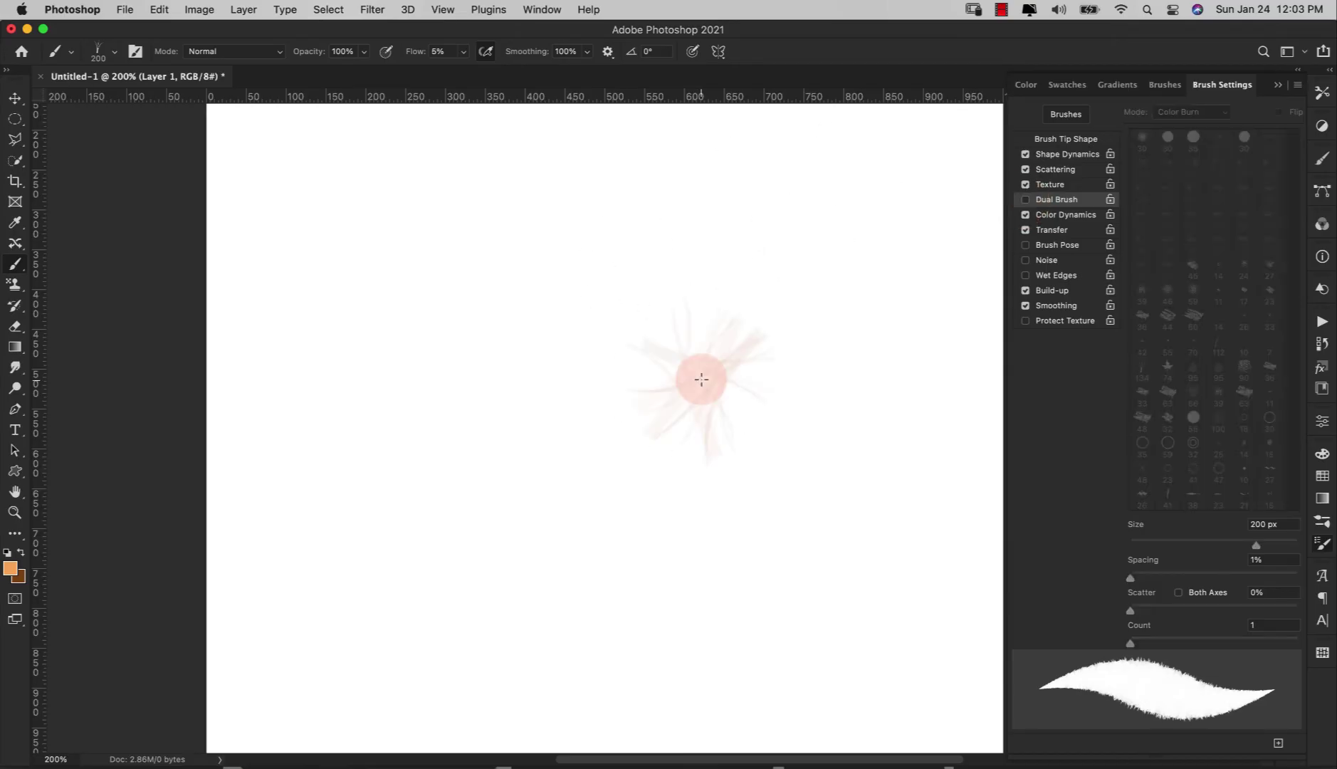
{"action": "mouse_move", "coordinate": [701, 378]}
{"action": "left_mouse_down"}
{"action": "mouse_move", "coordinate": [575, 376]}
{"action": "mouse_move", "coordinate": [483, 320]}
{"action": "mouse_move", "coordinate": [799, 576]}
{"action": "mouse_move", "coordinate": [755, 683]}
{"action": "left_mouse_up"}
{"action": "left_click", "coordinate": [1034, 213]}
{"action": "mouse_move", "coordinate": [712, 156]}
{"action": "left_mouse_down"}
{"action": "mouse_move", "coordinate": [910, 411]}
{"action": "mouse_move", "coordinate": [877, 583]}
{"action": "left_mouse_up"}
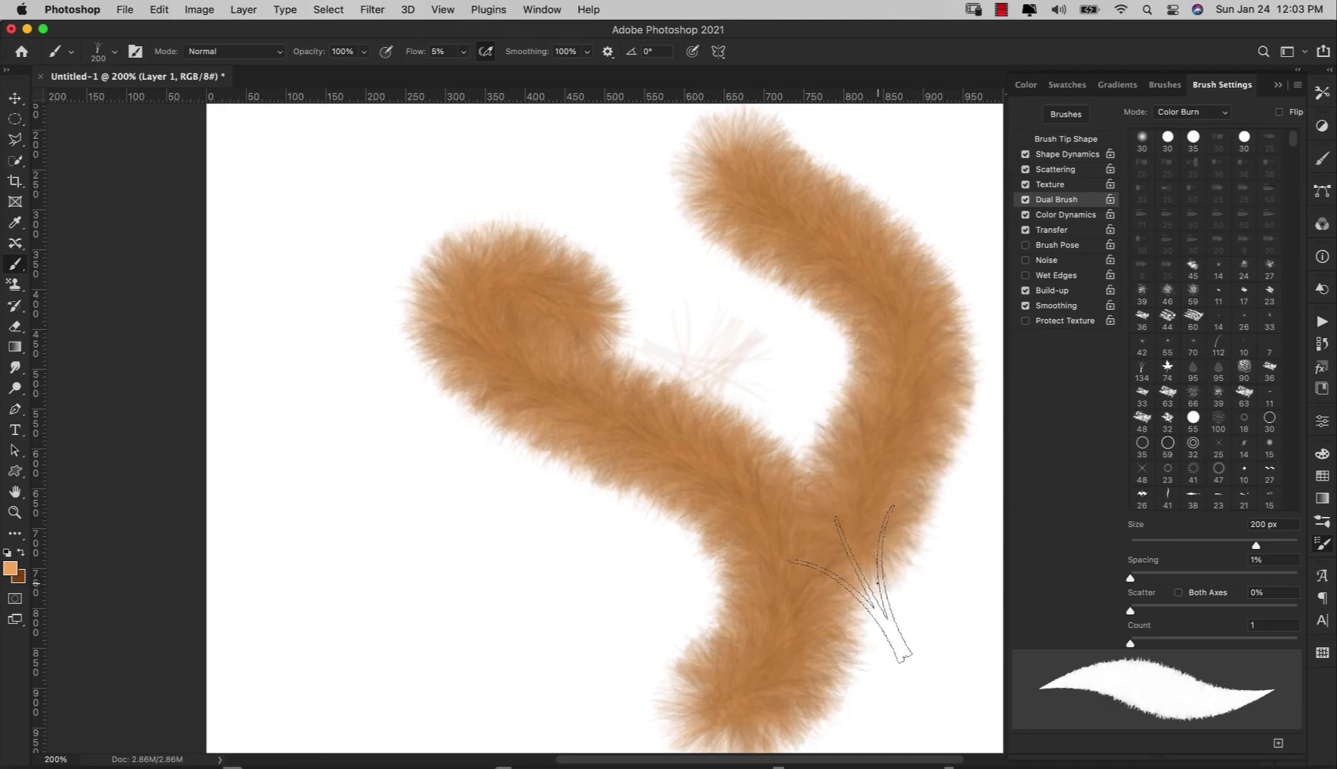
{"action": "key", "text": "super+z"}
{"action": "key", "text": "super+z"}
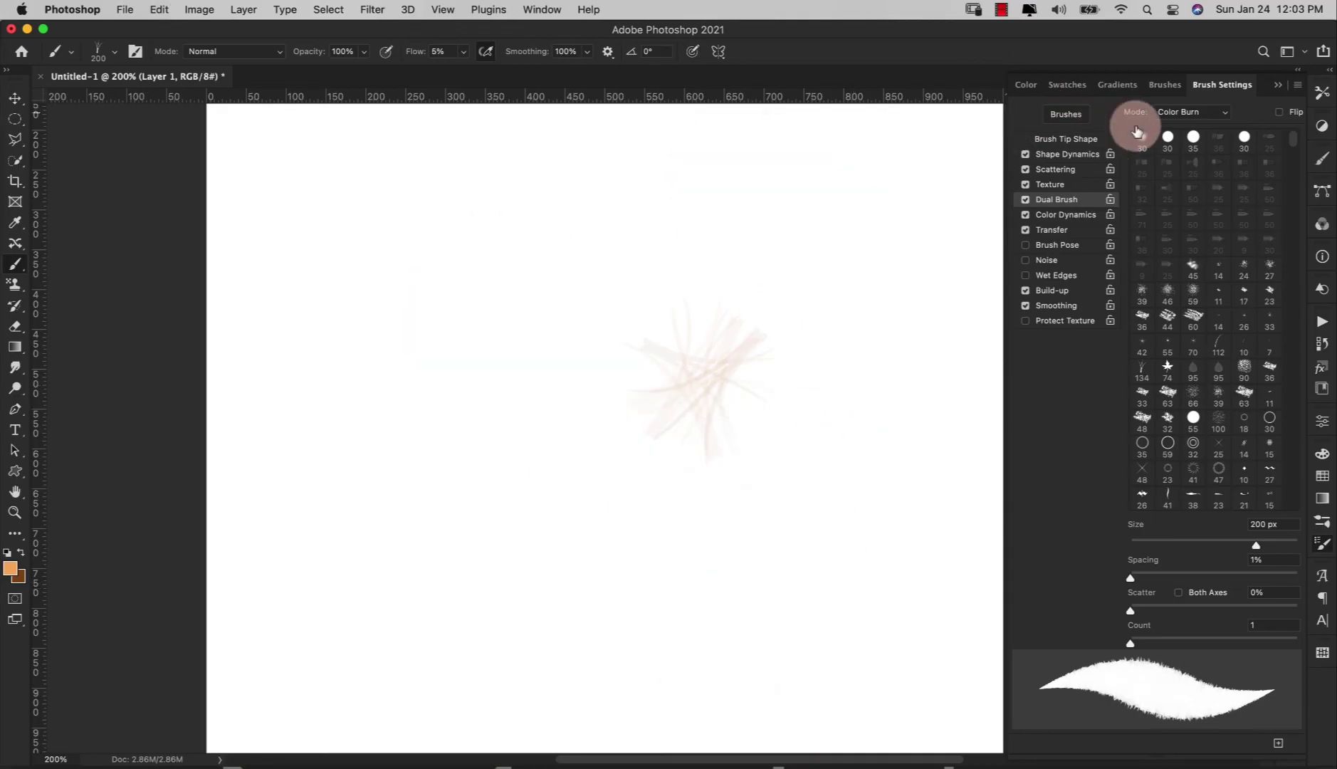
Step: Switch Dual Brush off and on to compare the two states, leaving it off for the fur brush
{"action": "left_click", "coordinate": [1025, 200]}
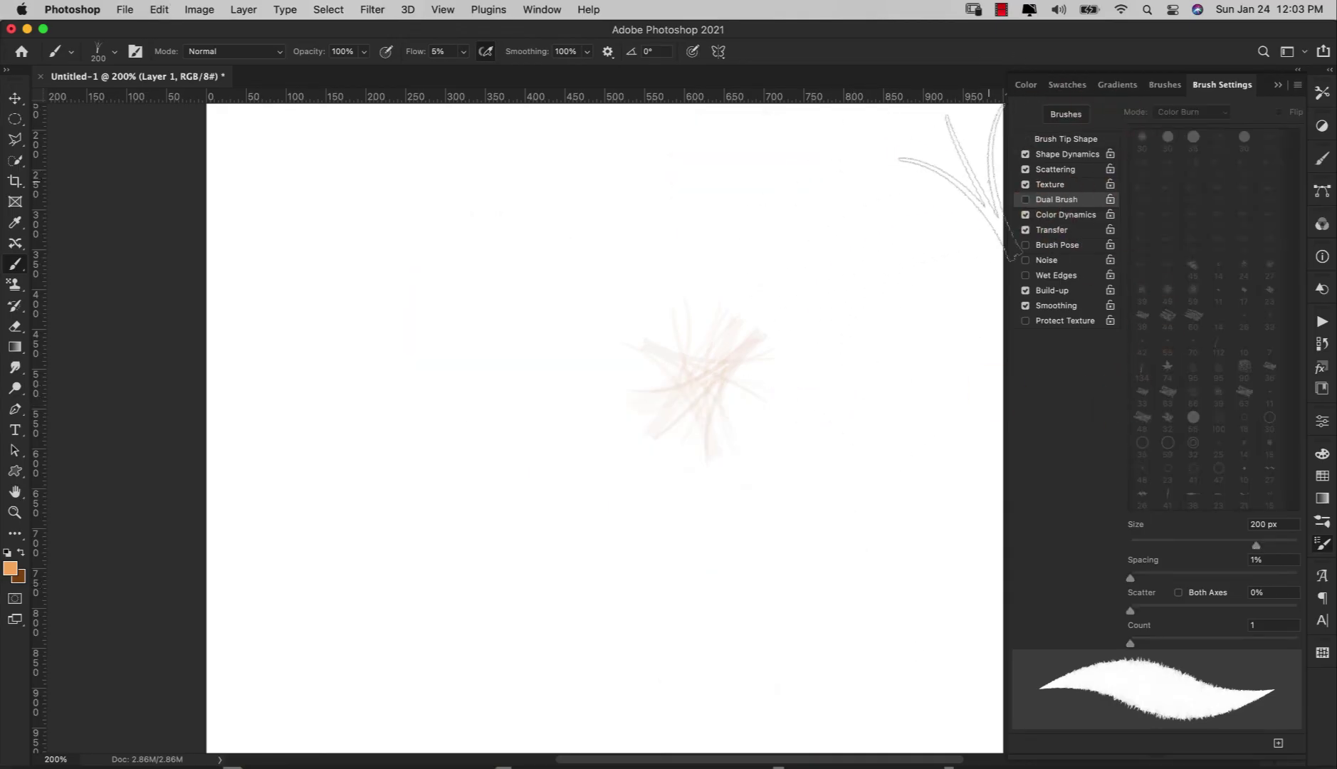
{"action": "left_click", "coordinate": [1113, 196]}
{"action": "left_click", "coordinate": [1030, 206]}
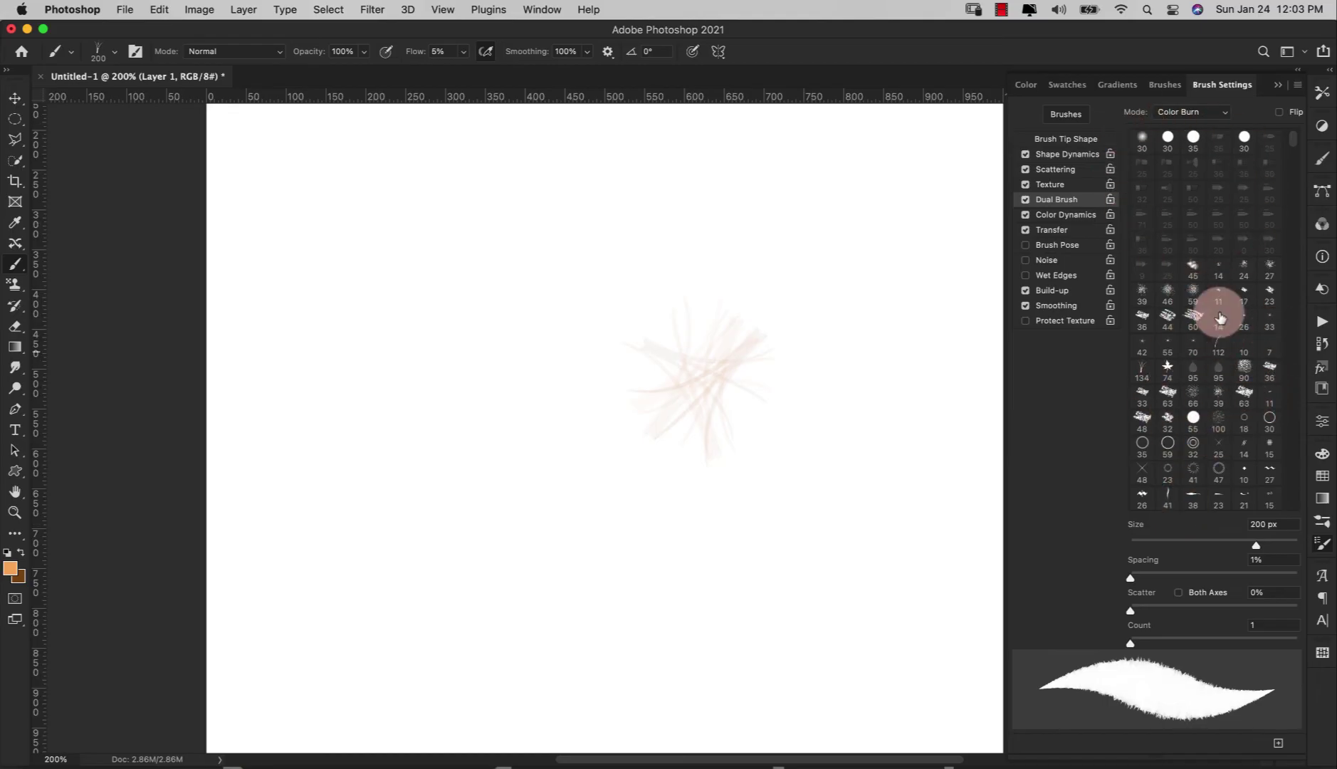
{"action": "left_click", "coordinate": [1026, 200]}
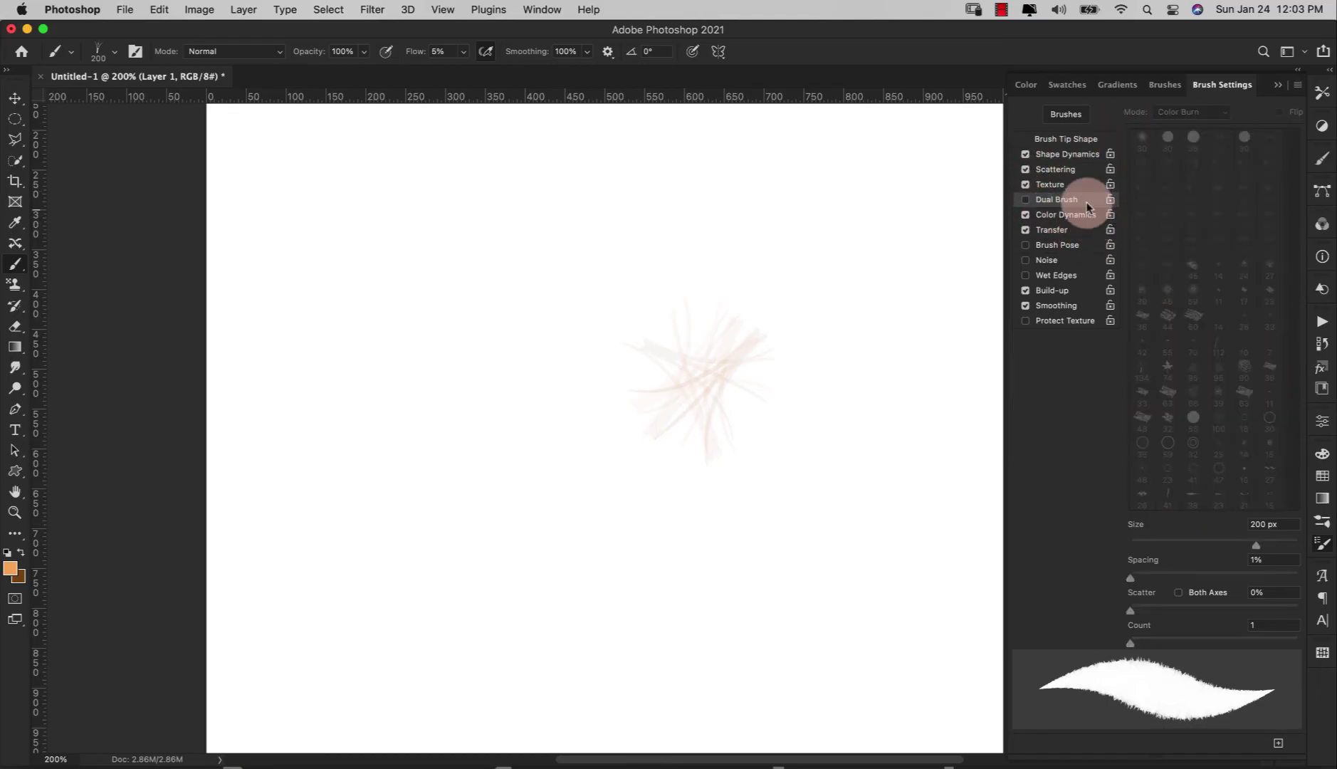
Step: Display the brush's Color Dynamics settings and enable Protect Texture
{"action": "left_click", "coordinate": [1057, 215]}
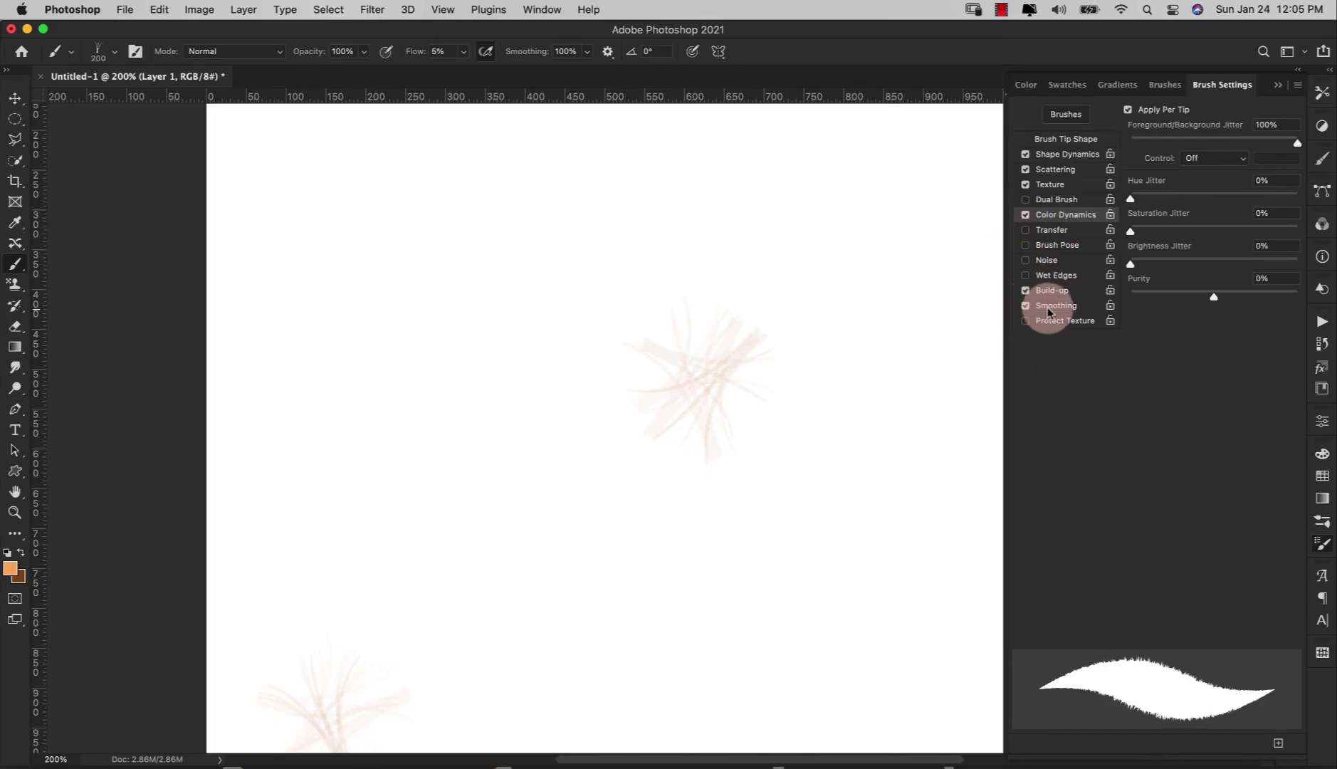
{"action": "left_click", "coordinate": [1025, 321]}
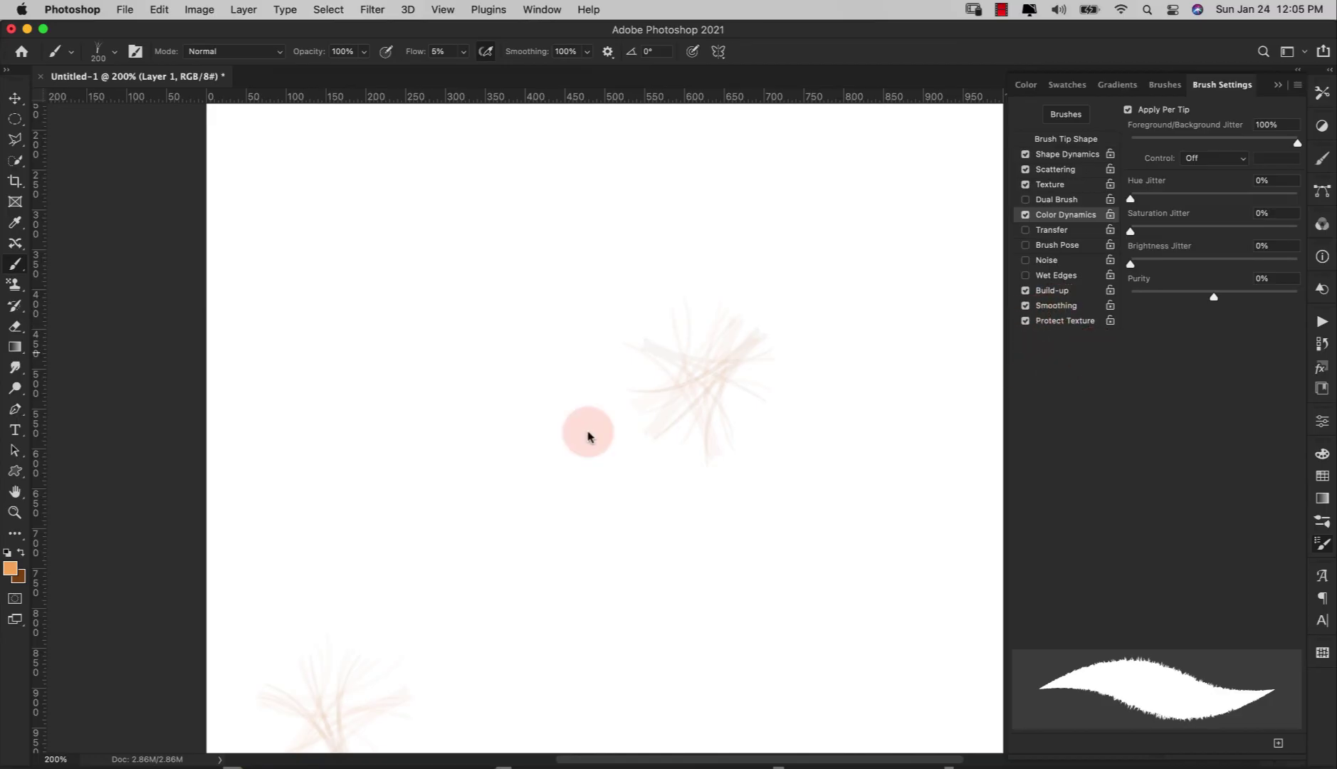
{"action": "mouse_move", "coordinate": [680, 417]}
{"action": "left_mouse_down"}
{"action": "mouse_move", "coordinate": [504, 275]}
{"action": "mouse_move", "coordinate": [334, 406]}
{"action": "left_mouse_up"}
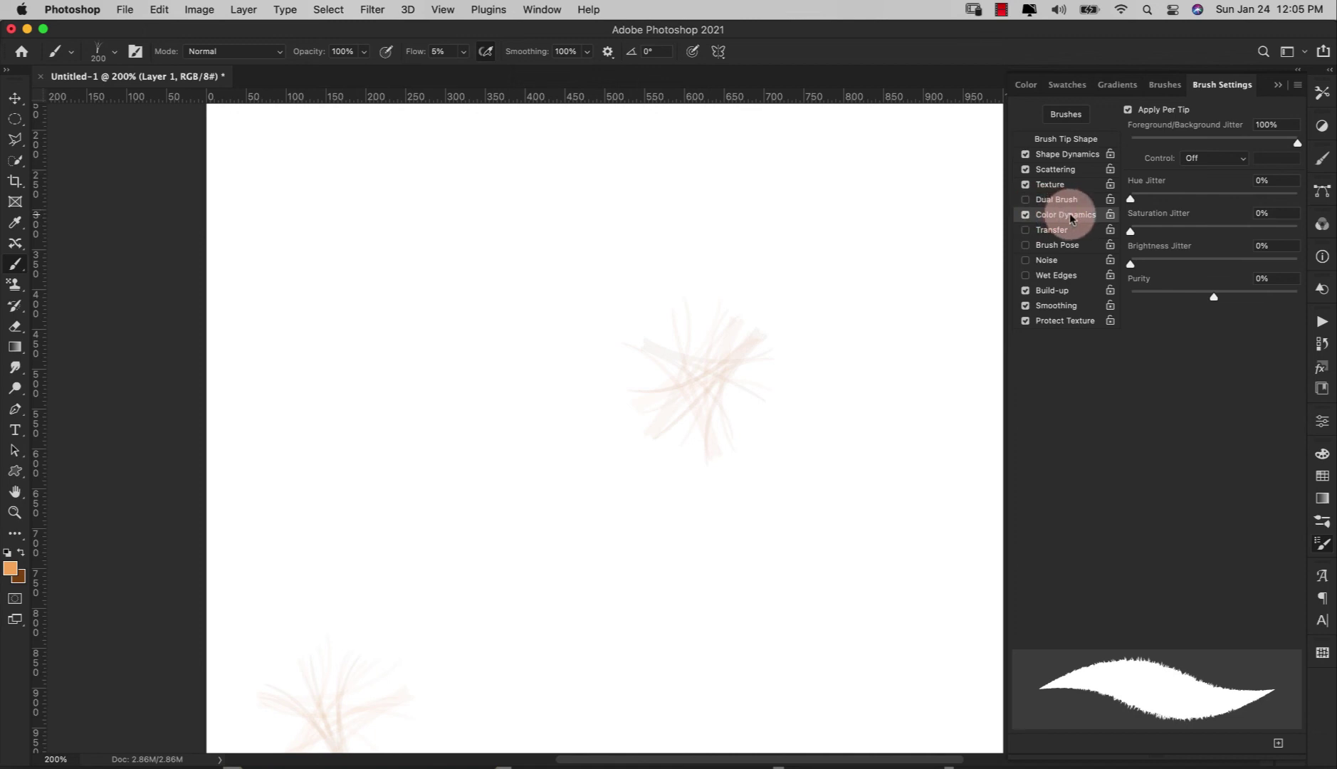
Step: Reset the colours to the default black and white and paint broad grey fur strokes diagonally across the canvas
{"action": "key", "text": "d"}
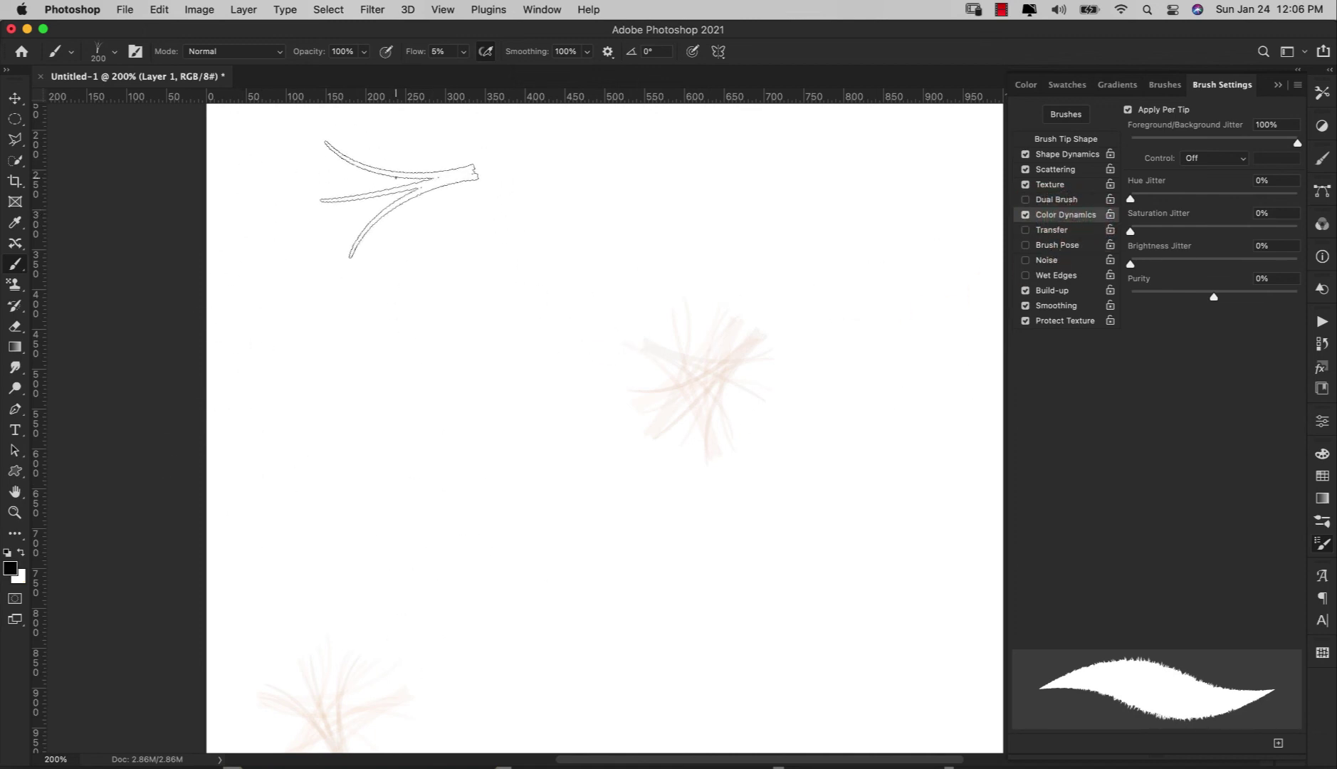
{"action": "mouse_move", "coordinate": [400, 199]}
{"action": "left_mouse_down"}
{"action": "mouse_move", "coordinate": [558, 322]}
{"action": "mouse_move", "coordinate": [814, 360]}
{"action": "mouse_move", "coordinate": [833, 530]}
{"action": "mouse_move", "coordinate": [639, 332]}
{"action": "mouse_move", "coordinate": [449, 213]}
{"action": "mouse_move", "coordinate": [492, 331]}
{"action": "mouse_move", "coordinate": [821, 437]}
{"action": "mouse_move", "coordinate": [721, 424]}
{"action": "mouse_move", "coordinate": [562, 306]}
{"action": "left_mouse_up"}
{"action": "mouse_move", "coordinate": [829, 507]}
{"action": "left_mouse_down"}
{"action": "mouse_move", "coordinate": [826, 598]}
{"action": "mouse_move", "coordinate": [833, 471]}
{"action": "mouse_move", "coordinate": [501, 301]}
{"action": "mouse_move", "coordinate": [443, 251]}
{"action": "mouse_move", "coordinate": [823, 507]}
{"action": "mouse_move", "coordinate": [530, 345]}
{"action": "left_mouse_up"}
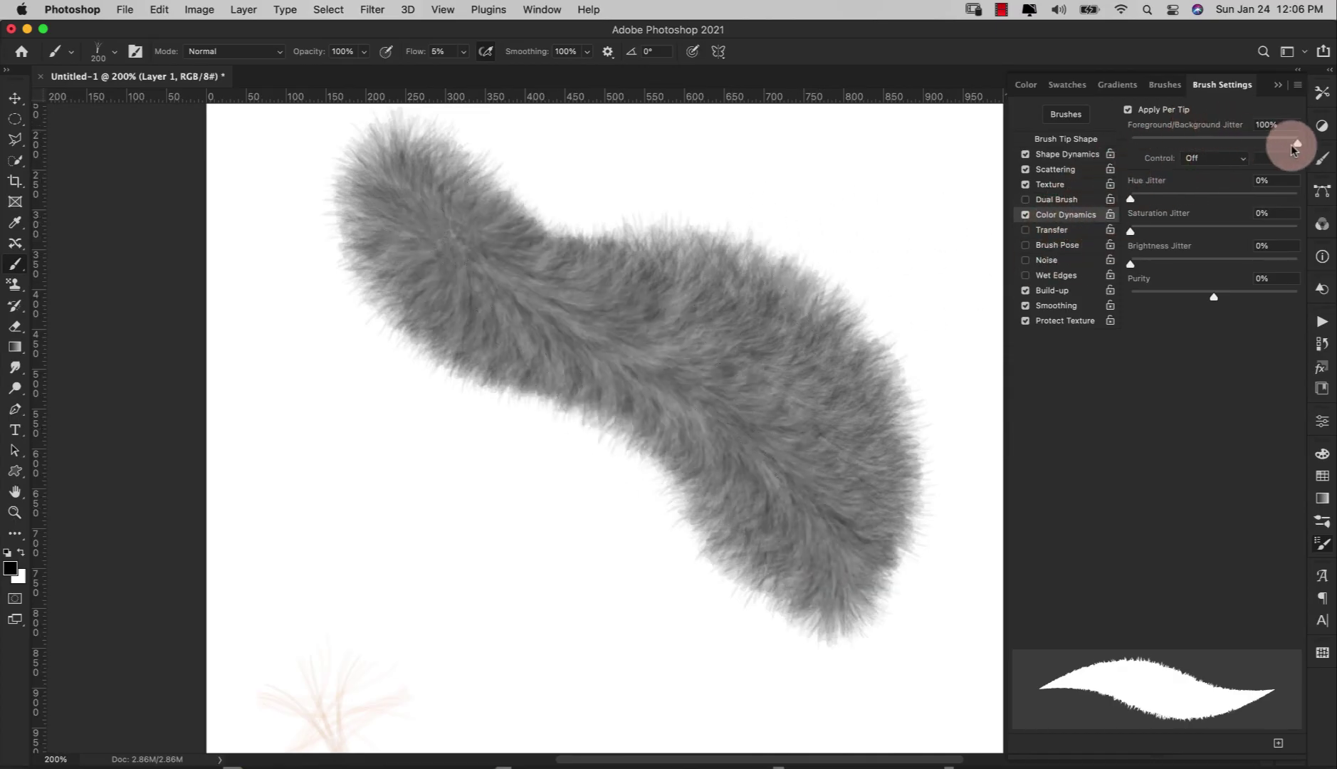
Step: Set the foreground/background jitter to 50% and paint a curved dark fur stroke, then test another stroke with a lower jitter
{"action": "left_click_drag", "start_coordinate": [1294, 145], "coordinate": [1244, 141]}
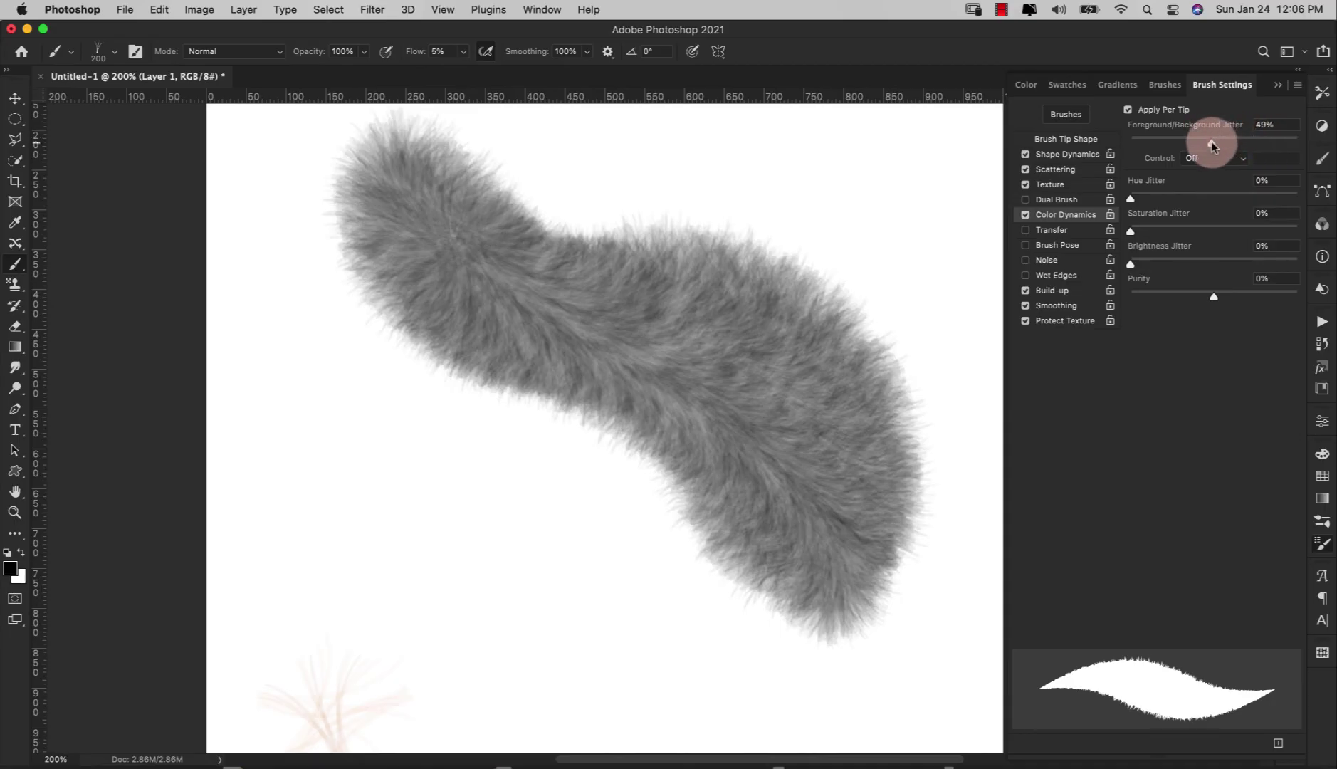
{"action": "left_click_drag", "start_coordinate": [1212, 145], "coordinate": [1214, 145]}
{"action": "mouse_move", "coordinate": [704, 605]}
{"action": "left_mouse_down"}
{"action": "mouse_move", "coordinate": [388, 298]}
{"action": "mouse_move", "coordinate": [306, 257]}
{"action": "left_mouse_up"}
{"action": "mouse_move", "coordinate": [790, 598]}
{"action": "left_mouse_down"}
{"action": "mouse_move", "coordinate": [490, 598]}
{"action": "mouse_move", "coordinate": [388, 316]}
{"action": "mouse_move", "coordinate": [629, 623]}
{"action": "mouse_move", "coordinate": [789, 598]}
{"action": "left_mouse_up"}
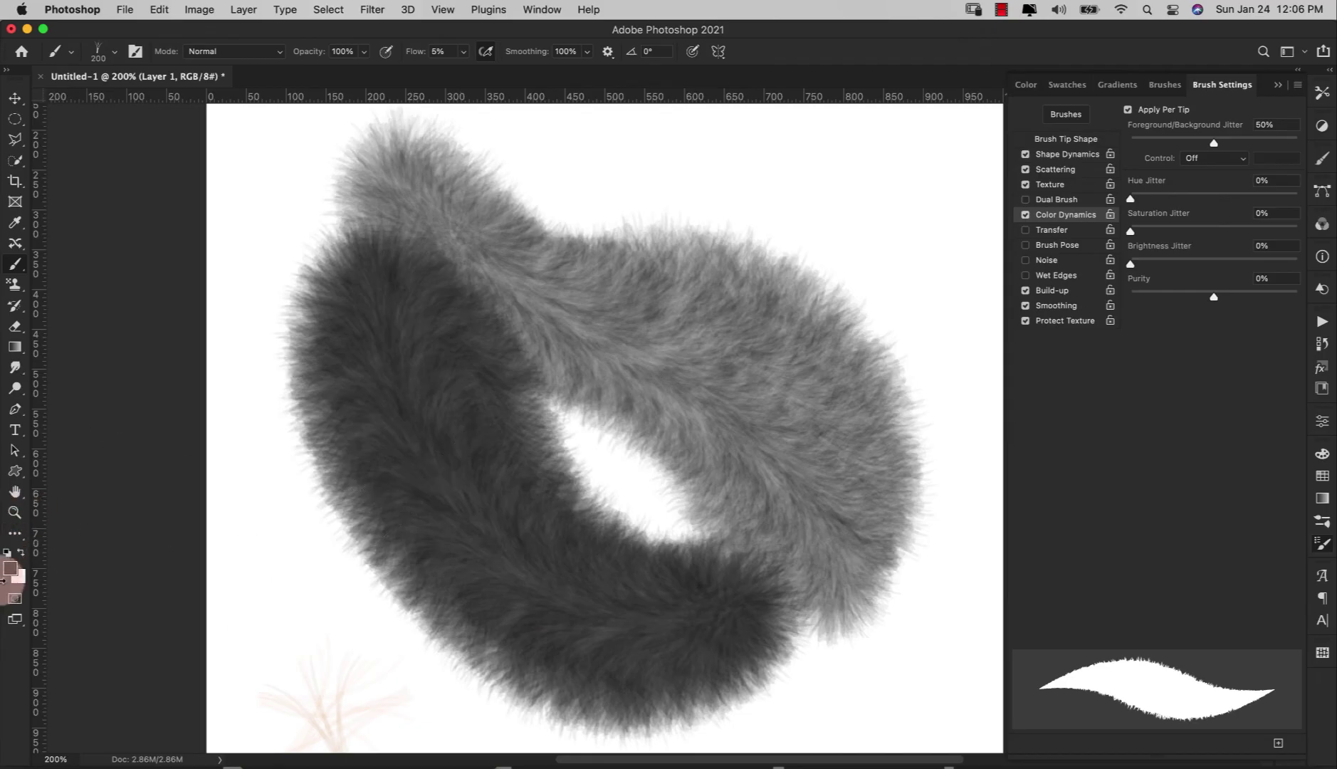
{"action": "left_click_drag", "start_coordinate": [1213, 143], "coordinate": [1167, 142]}
{"action": "mouse_move", "coordinate": [708, 139]}
{"action": "left_mouse_down"}
{"action": "mouse_move", "coordinate": [772, 54]}
{"action": "mouse_move", "coordinate": [881, 233]}
{"action": "mouse_move", "coordinate": [854, 444]}
{"action": "mouse_move", "coordinate": [945, 516]}
{"action": "mouse_move", "coordinate": [925, 541]}
{"action": "left_mouse_up"}
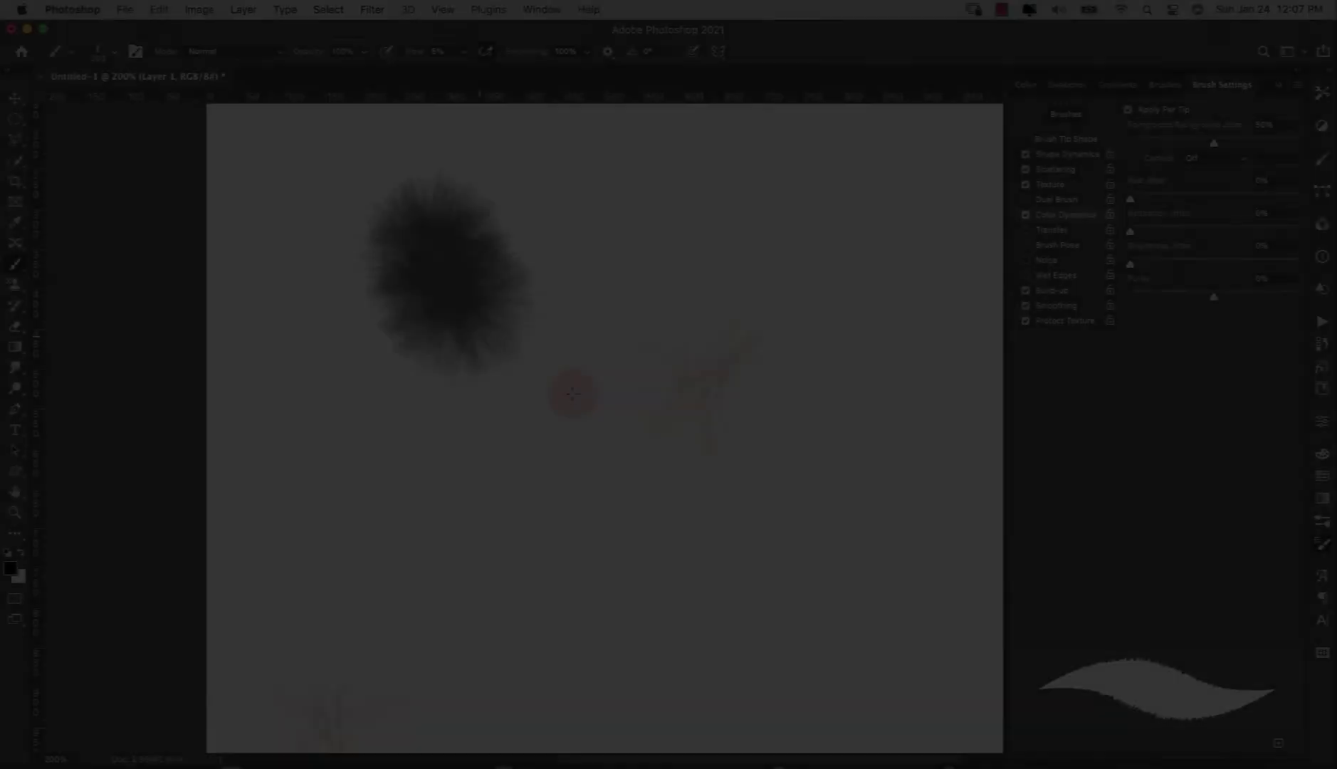
Step: Paint a black-based and a white-based fur stroke at 50% foreground/background jitter, and one more with the jitter set to 100%
{"action": "mouse_move", "coordinate": [571, 394]}
{"action": "left_mouse_down"}
{"action": "mouse_move", "coordinate": [738, 424]}
{"action": "mouse_move", "coordinate": [887, 493]}
{"action": "mouse_move", "coordinate": [906, 578]}
{"action": "mouse_move", "coordinate": [894, 612]}
{"action": "left_mouse_up"}
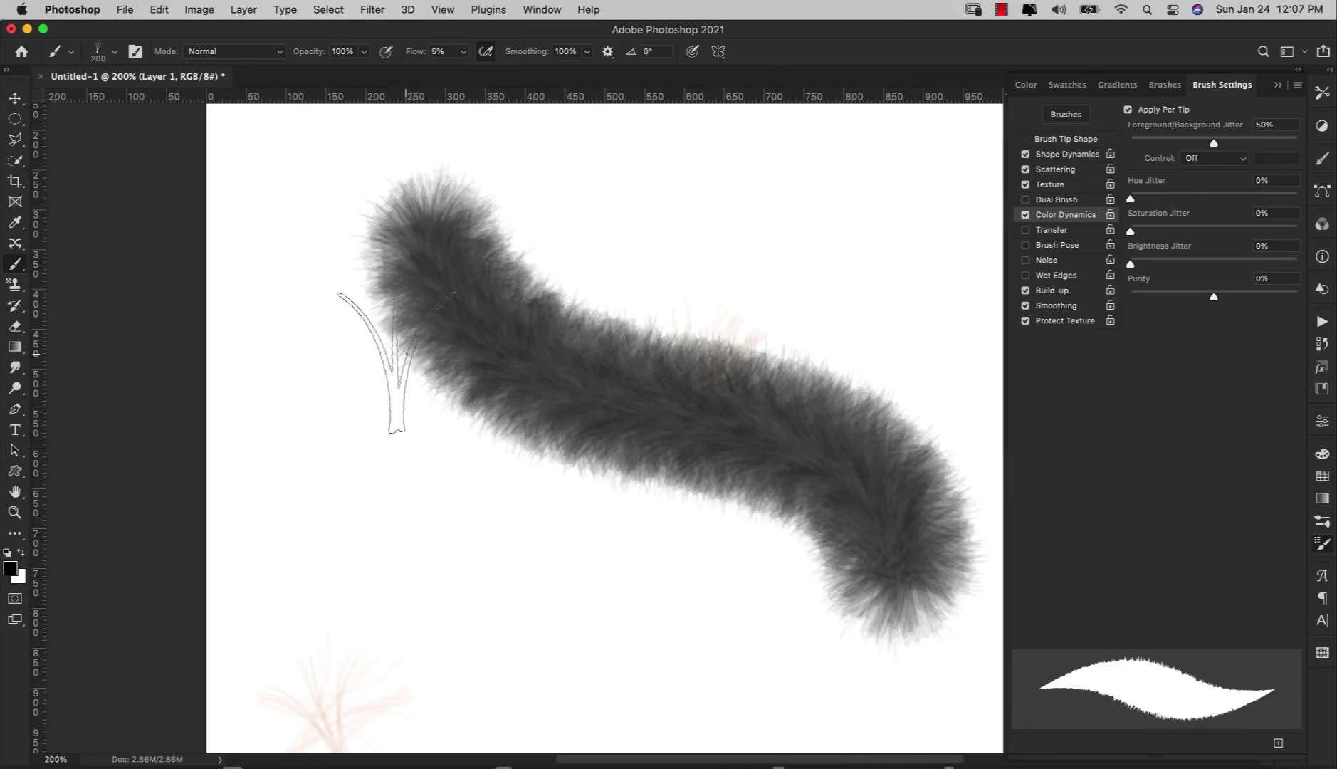
{"action": "left_click", "coordinate": [23, 565]}
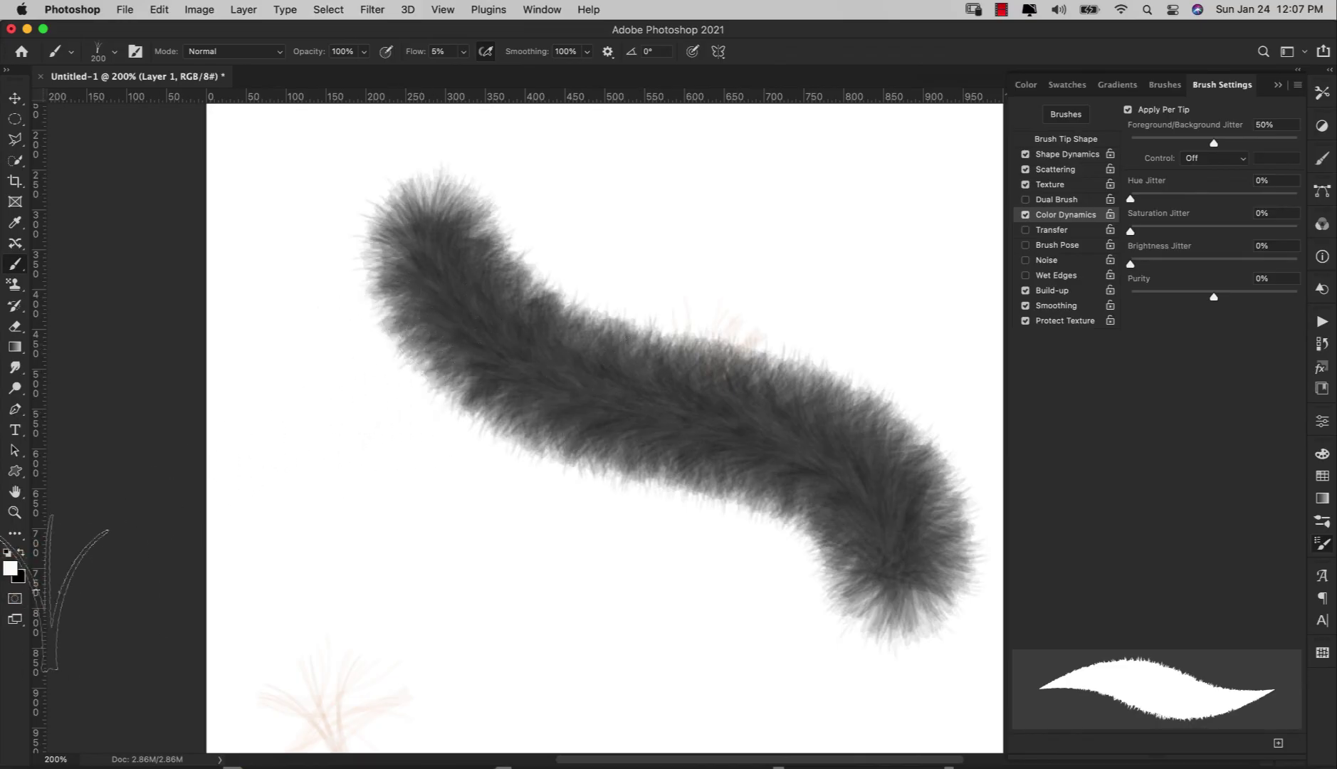
{"action": "mouse_move", "coordinate": [367, 297]}
{"action": "left_mouse_down"}
{"action": "mouse_move", "coordinate": [409, 448]}
{"action": "mouse_move", "coordinate": [846, 516]}
{"action": "mouse_move", "coordinate": [861, 632]}
{"action": "mouse_move", "coordinate": [830, 643]}
{"action": "left_mouse_up"}
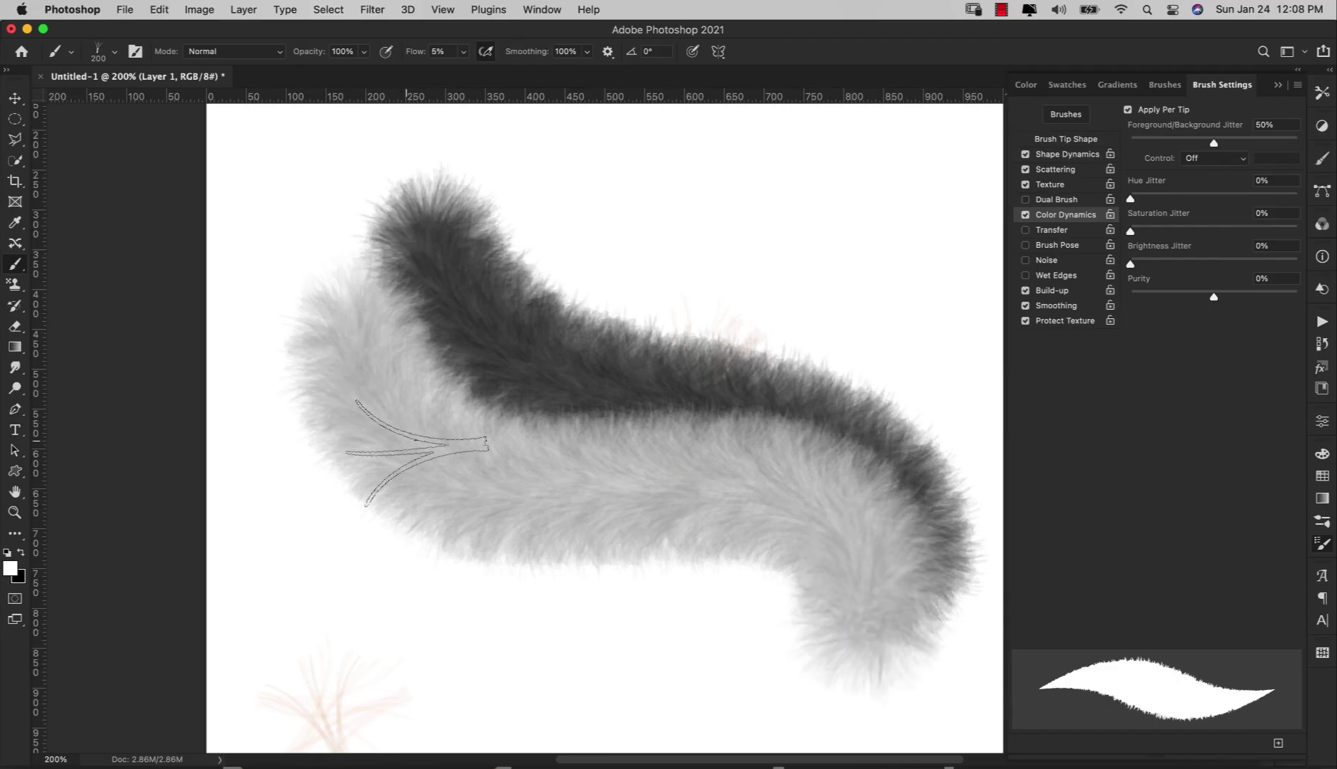
{"action": "left_click_drag", "start_coordinate": [1213, 142], "coordinate": [1299, 142]}
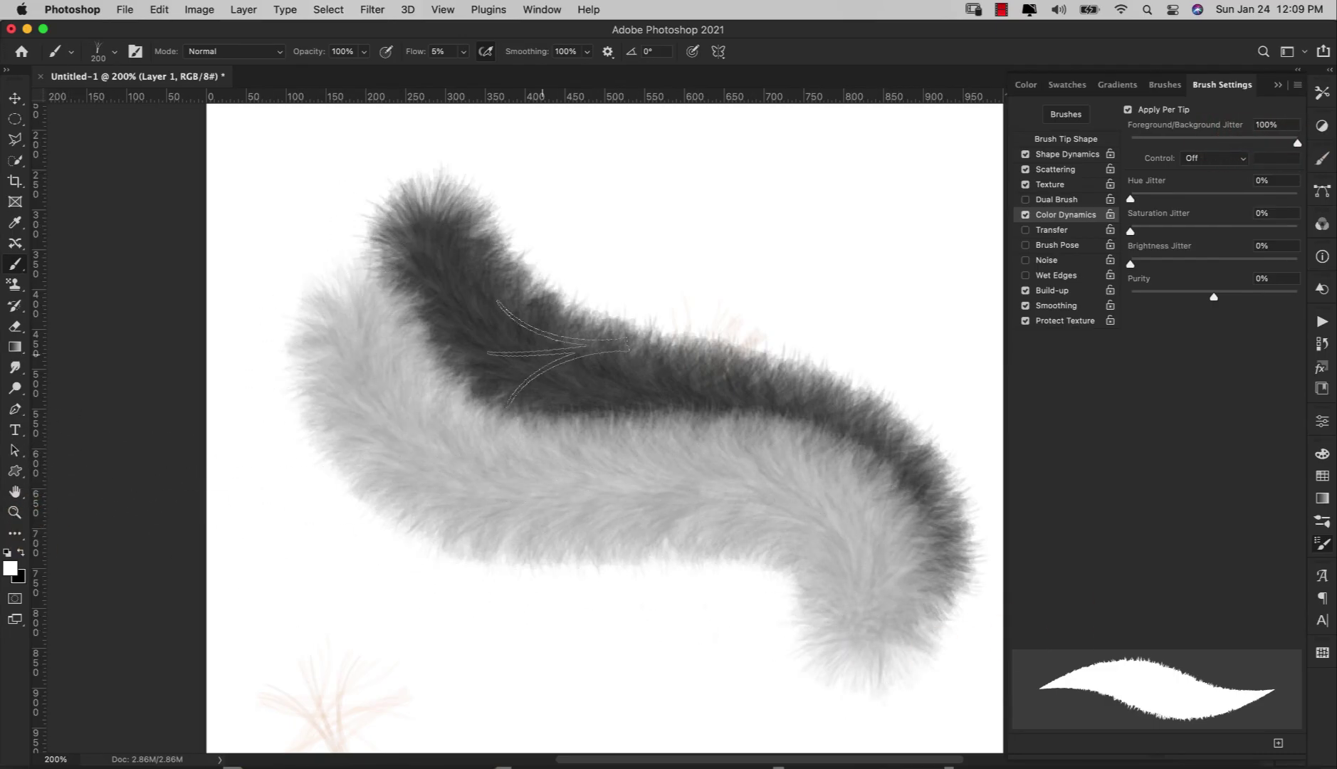
{"action": "mouse_move", "coordinate": [313, 335]}
{"action": "left_mouse_down"}
{"action": "mouse_move", "coordinate": [328, 438]}
{"action": "mouse_move", "coordinate": [531, 572]}
{"action": "mouse_move", "coordinate": [761, 552]}
{"action": "mouse_move", "coordinate": [835, 675]}
{"action": "mouse_move", "coordinate": [767, 766]}
{"action": "left_mouse_up"}
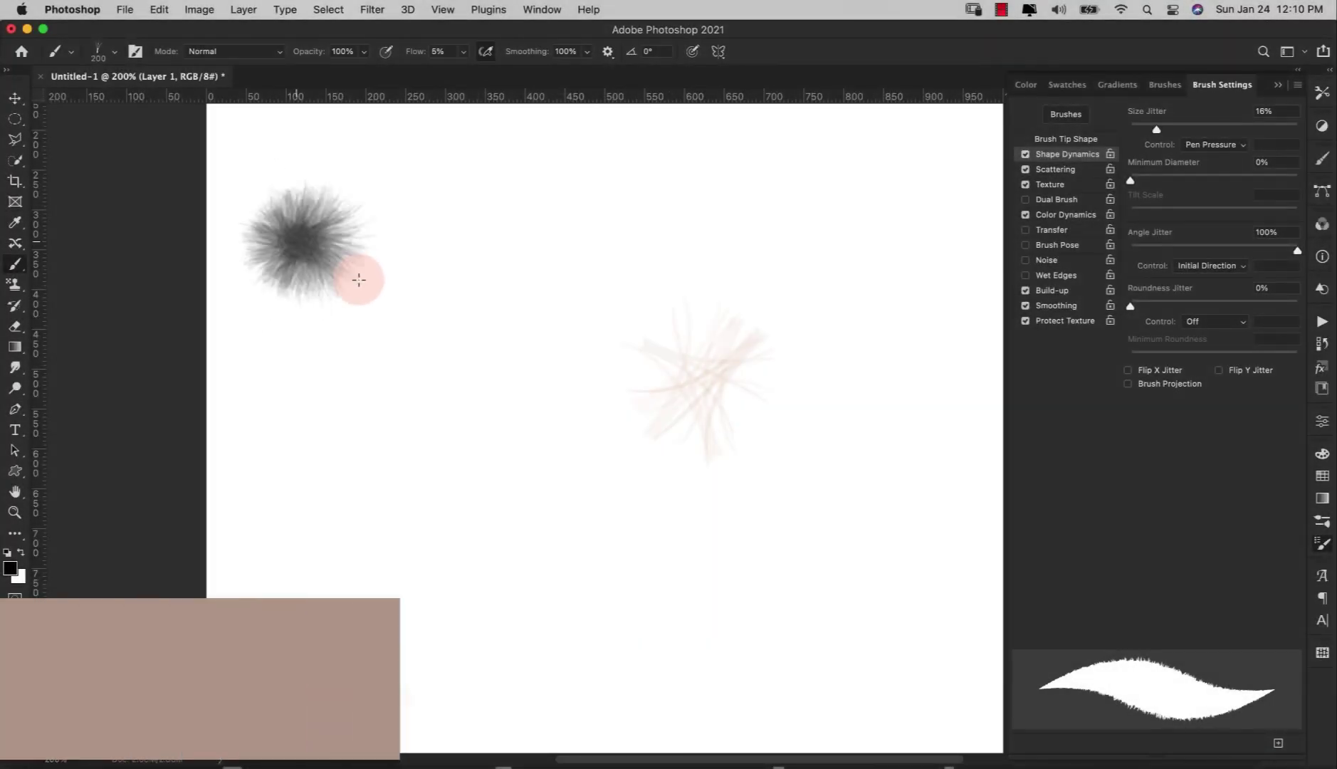
Step: Paint a dark fur stroke, set the Shape Dynamics size jitter to 61%, and paint further strokes beside it for comparison
{"action": "mouse_move", "coordinate": [359, 280]}
{"action": "left_mouse_down"}
{"action": "mouse_move", "coordinate": [409, 582]}
{"action": "mouse_move", "coordinate": [570, 594]}
{"action": "left_mouse_up"}
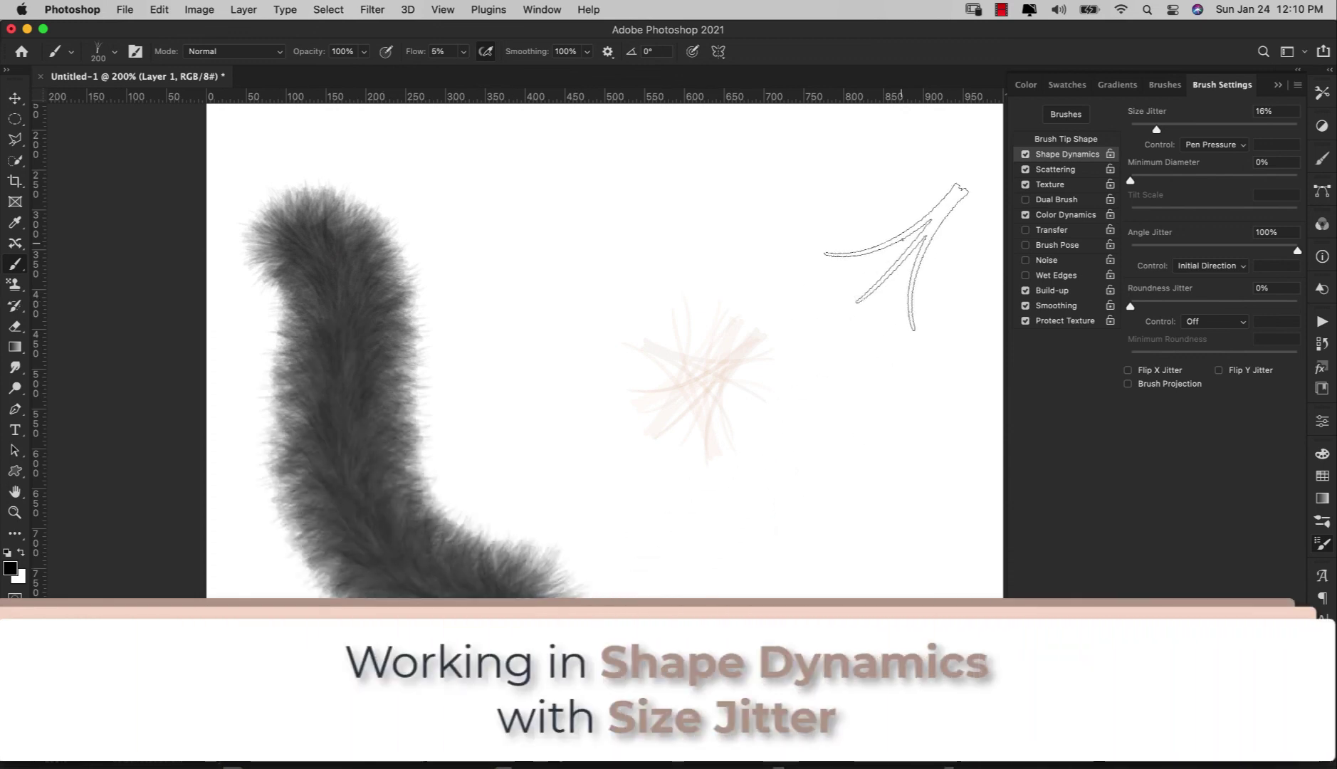
{"action": "left_click_drag", "start_coordinate": [1156, 131], "coordinate": [1232, 129]}
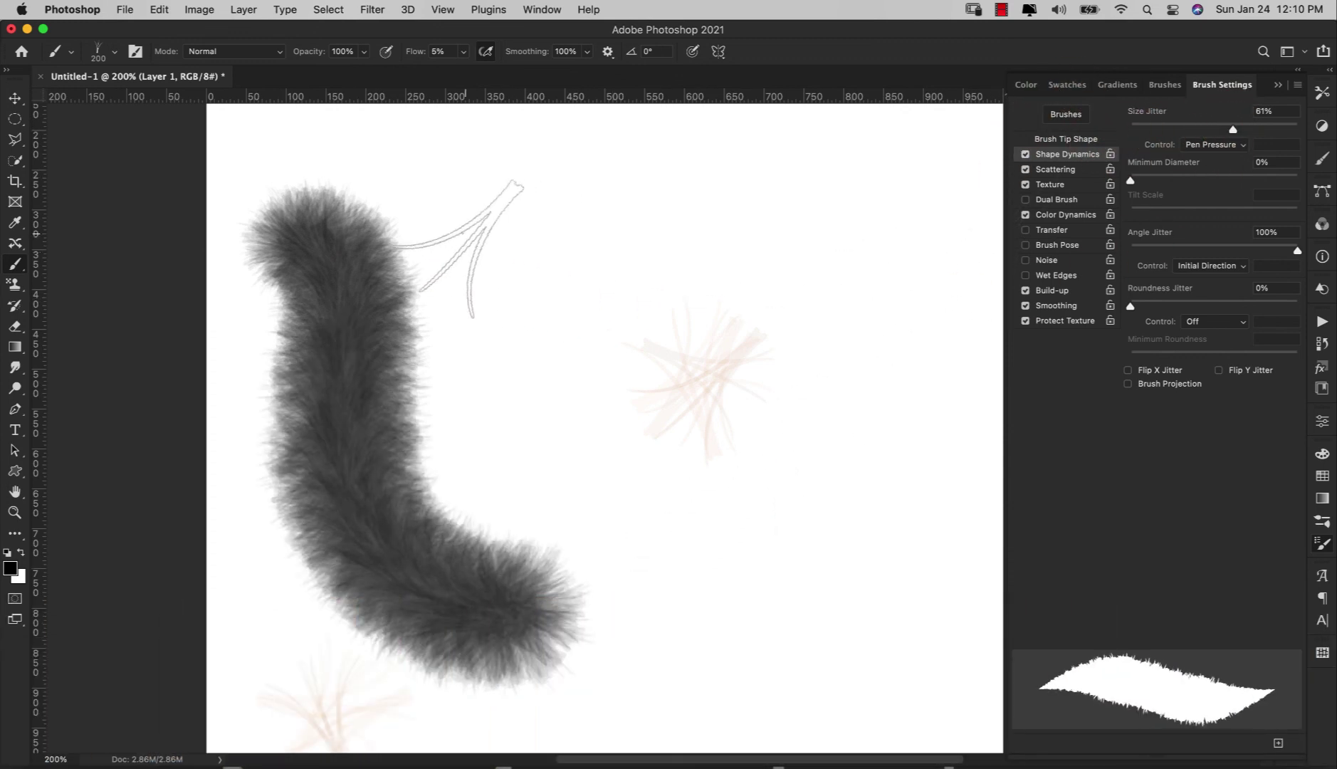
{"action": "mouse_move", "coordinate": [452, 167]}
{"action": "left_mouse_down"}
{"action": "mouse_move", "coordinate": [507, 215]}
{"action": "mouse_move", "coordinate": [543, 469]}
{"action": "mouse_move", "coordinate": [769, 519]}
{"action": "left_mouse_up"}
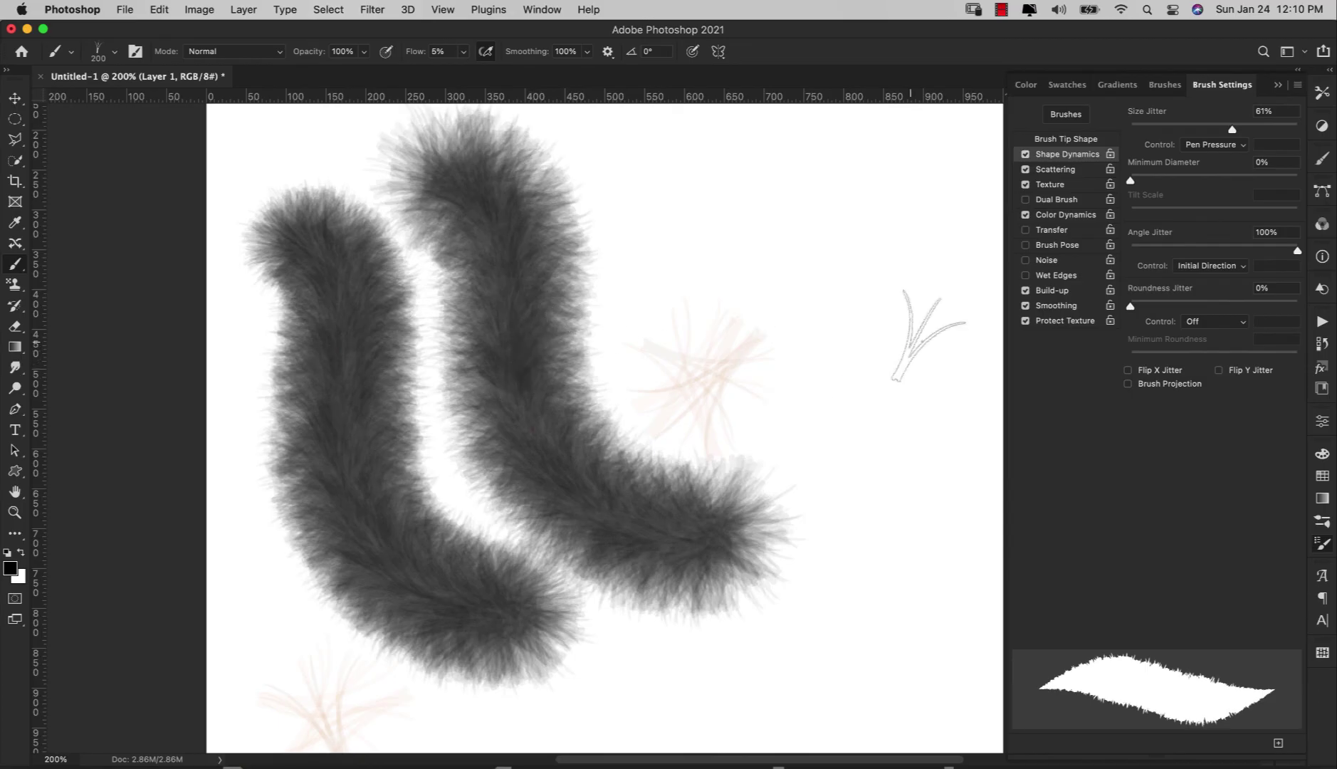
{"action": "mouse_move", "coordinate": [819, 544]}
{"action": "left_mouse_down"}
{"action": "mouse_move", "coordinate": [606, 486]}
{"action": "mouse_move", "coordinate": [535, 160]}
{"action": "mouse_move", "coordinate": [568, 139]}
{"action": "left_mouse_up"}
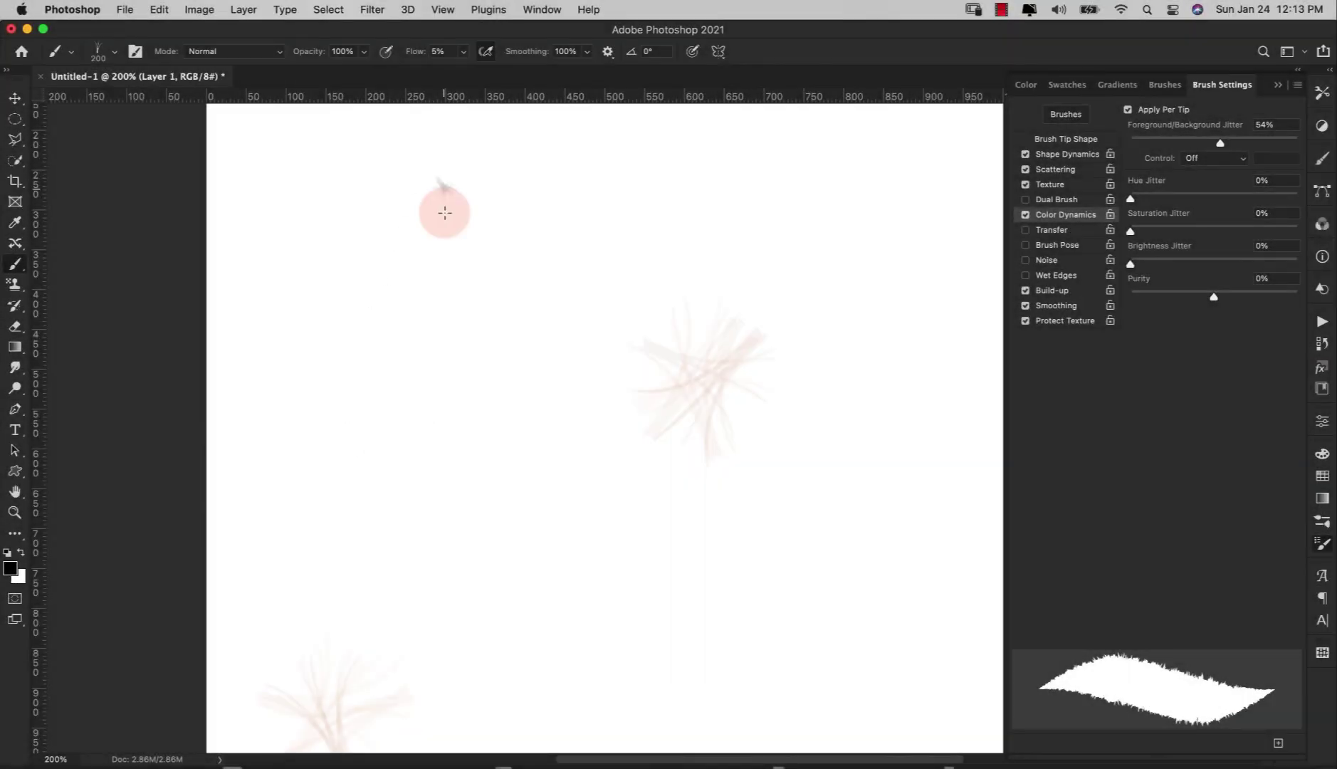
Step: Paint a black-based and a white-based fur stroke, then set the foreground/background jitter to 100% and paint a third alongside
{"action": "left_click_drag", "start_coordinate": [441, 209], "coordinate": [858, 705]}
{"action": "key", "text": "x"}
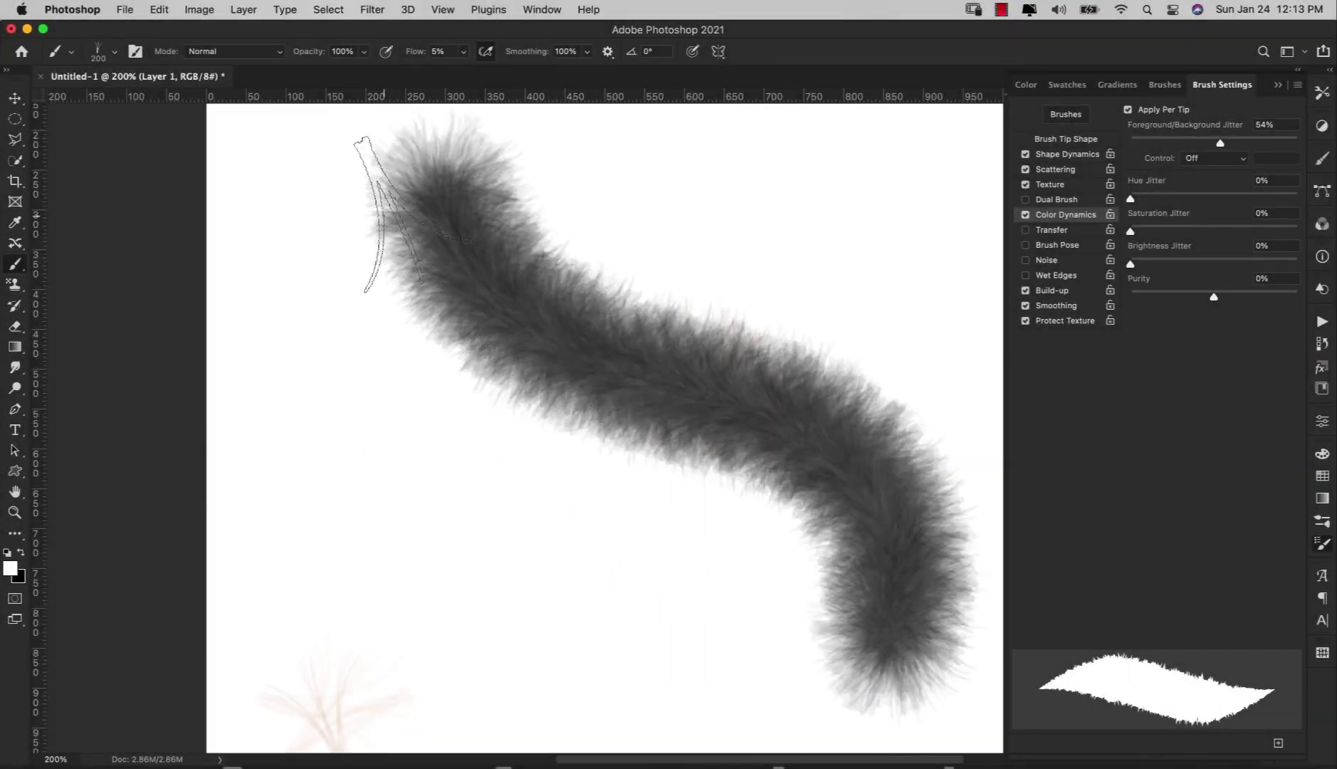
{"action": "mouse_move", "coordinate": [378, 181]}
{"action": "left_mouse_down"}
{"action": "mouse_move", "coordinate": [906, 569]}
{"action": "mouse_move", "coordinate": [872, 651]}
{"action": "left_mouse_up"}
{"action": "left_click_drag", "start_coordinate": [1220, 143], "coordinate": [1272, 152]}
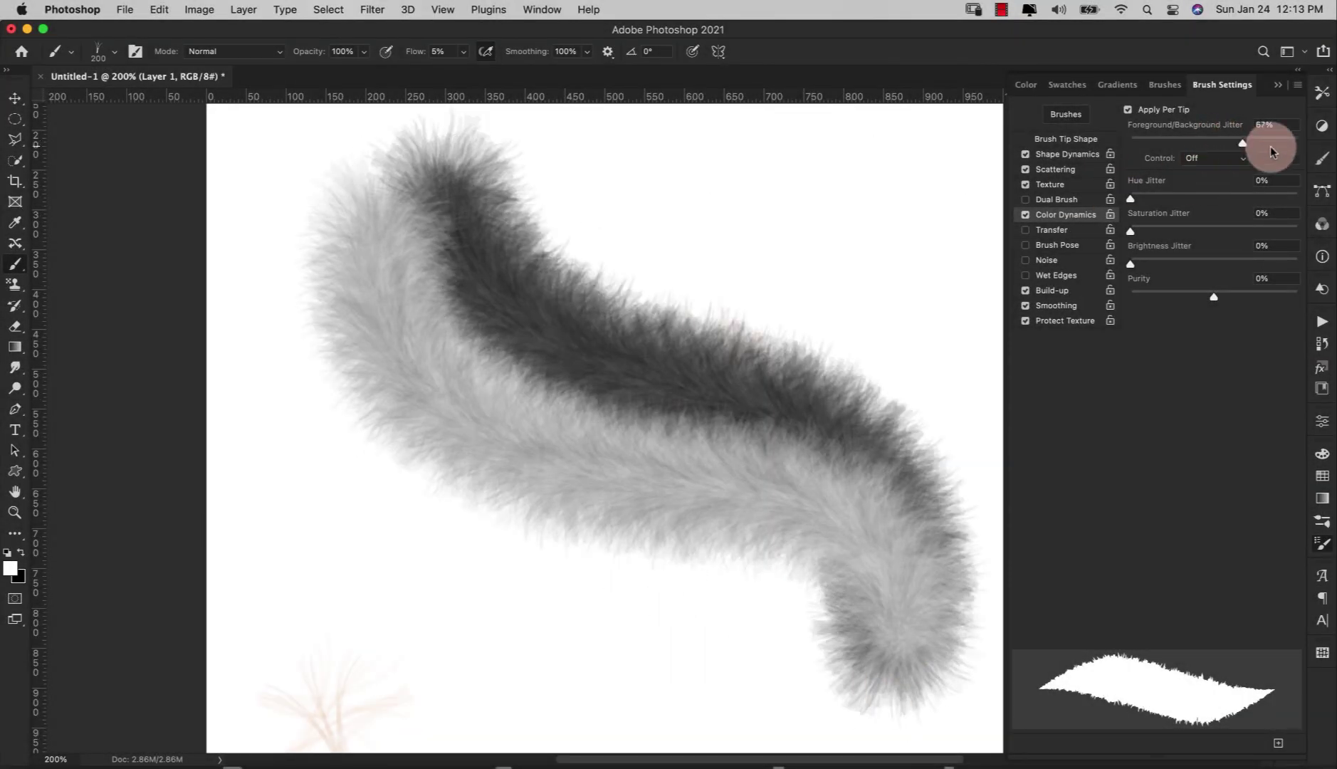
{"action": "mouse_move", "coordinate": [335, 285]}
{"action": "left_mouse_down"}
{"action": "mouse_move", "coordinate": [689, 546]}
{"action": "mouse_move", "coordinate": [703, 758]}
{"action": "left_mouse_up"}
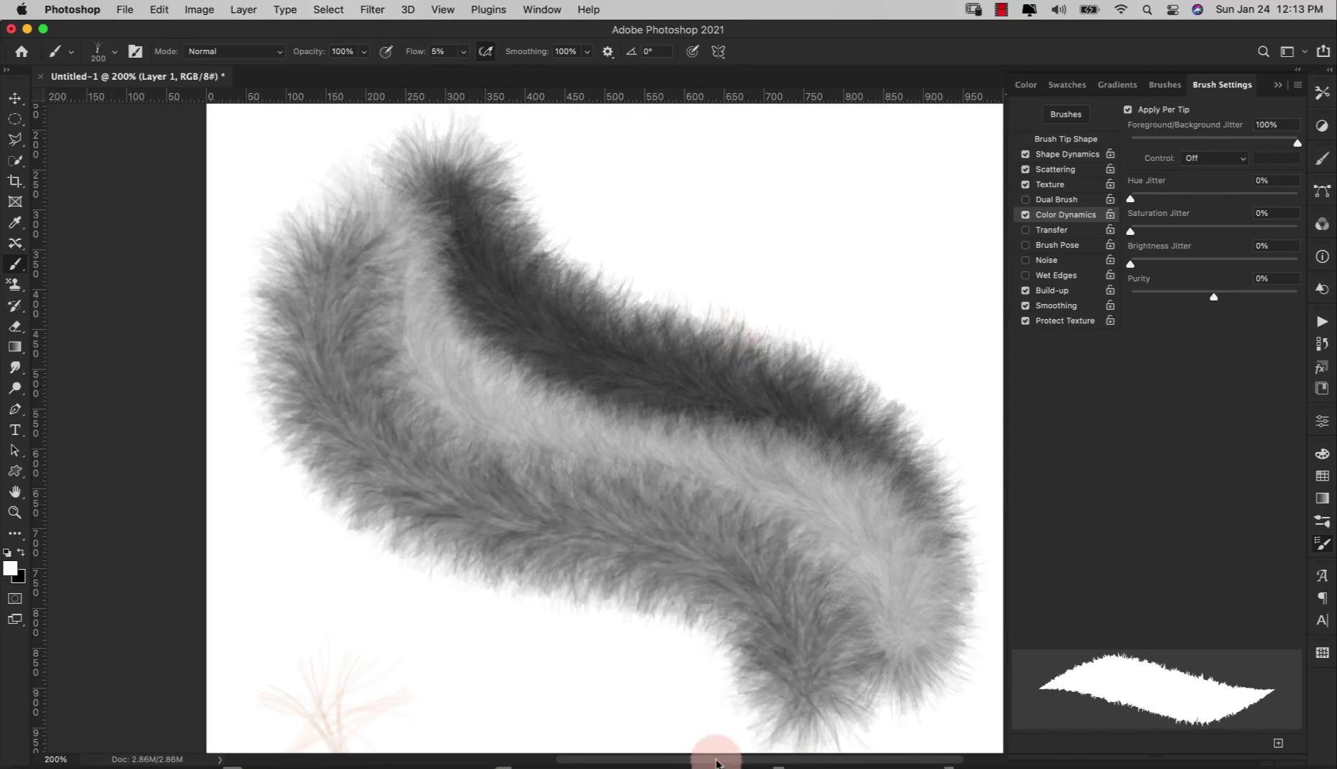
Step: Return to the Brush Tip Shape settings and start saving the fur brush as a new brush preset
{"action": "left_click", "coordinate": [1298, 85]}
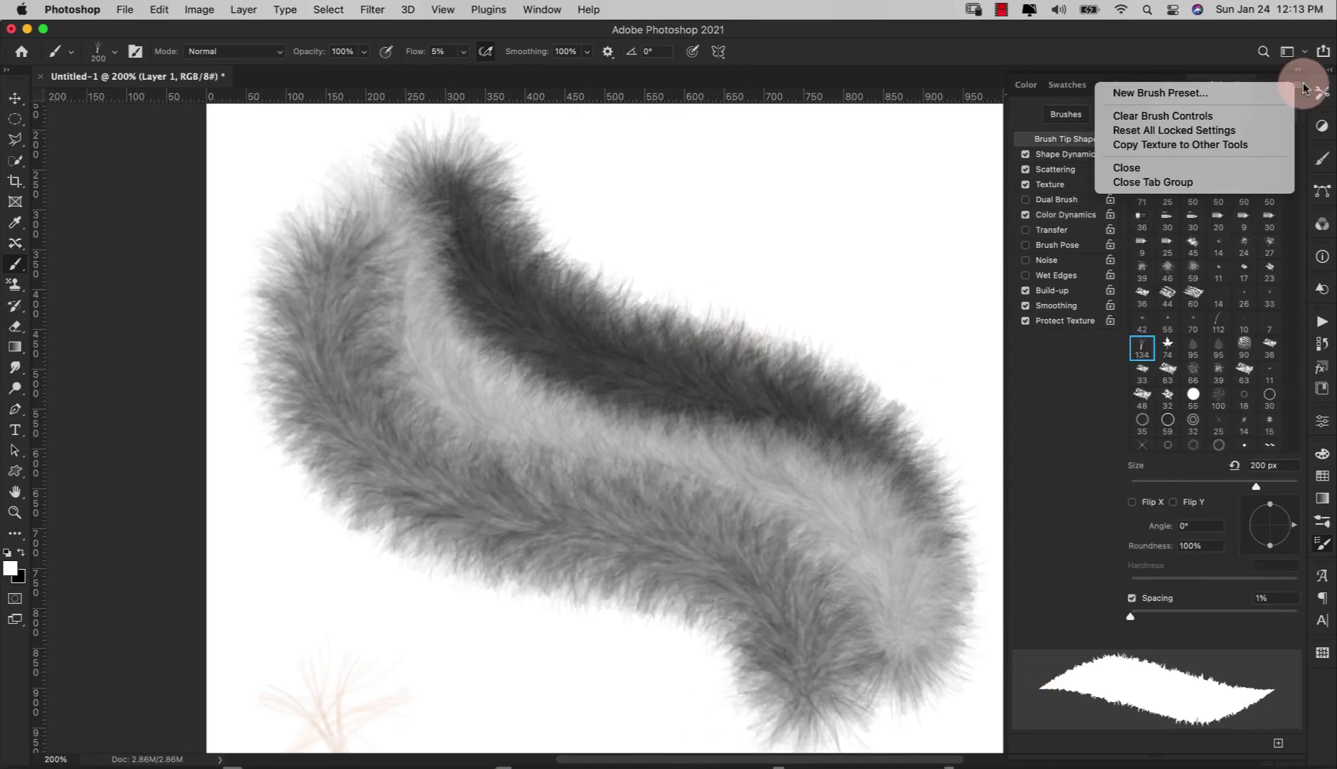
{"action": "left_click", "coordinate": [1091, 224]}
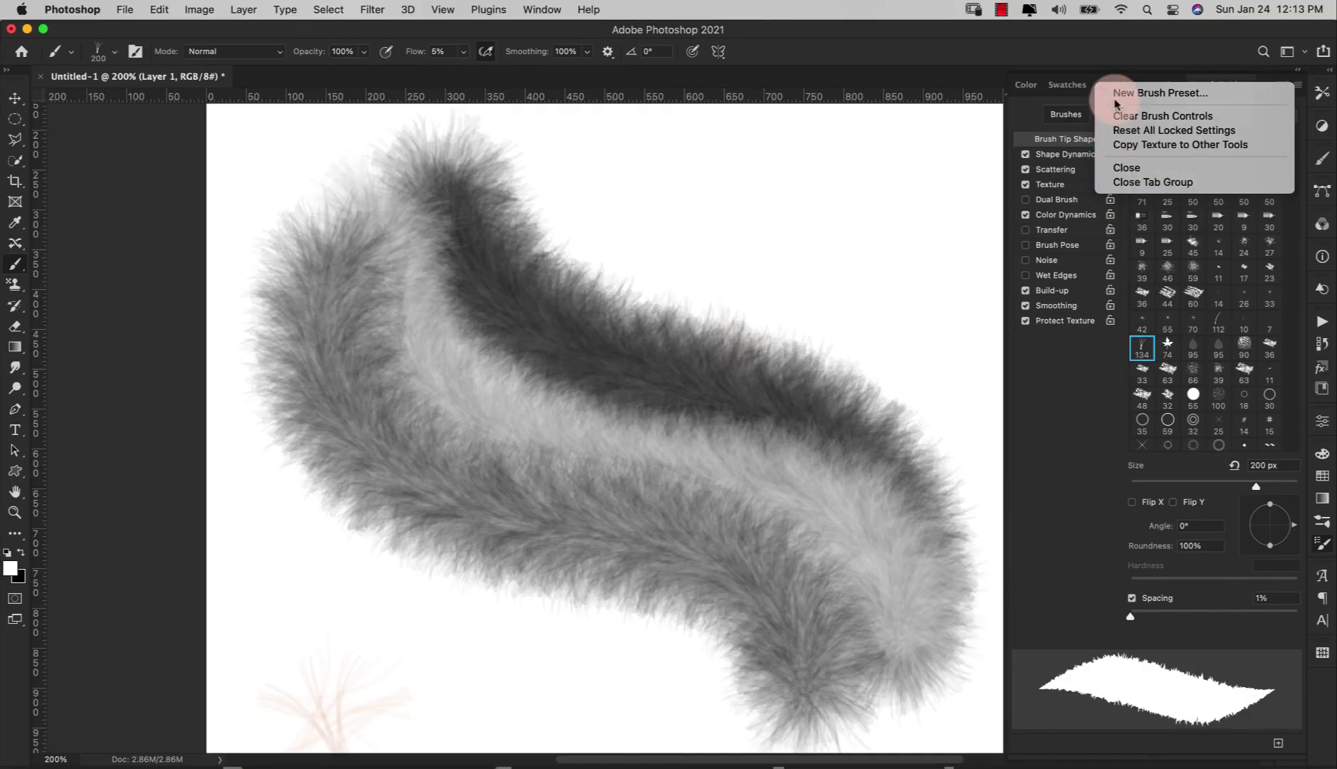